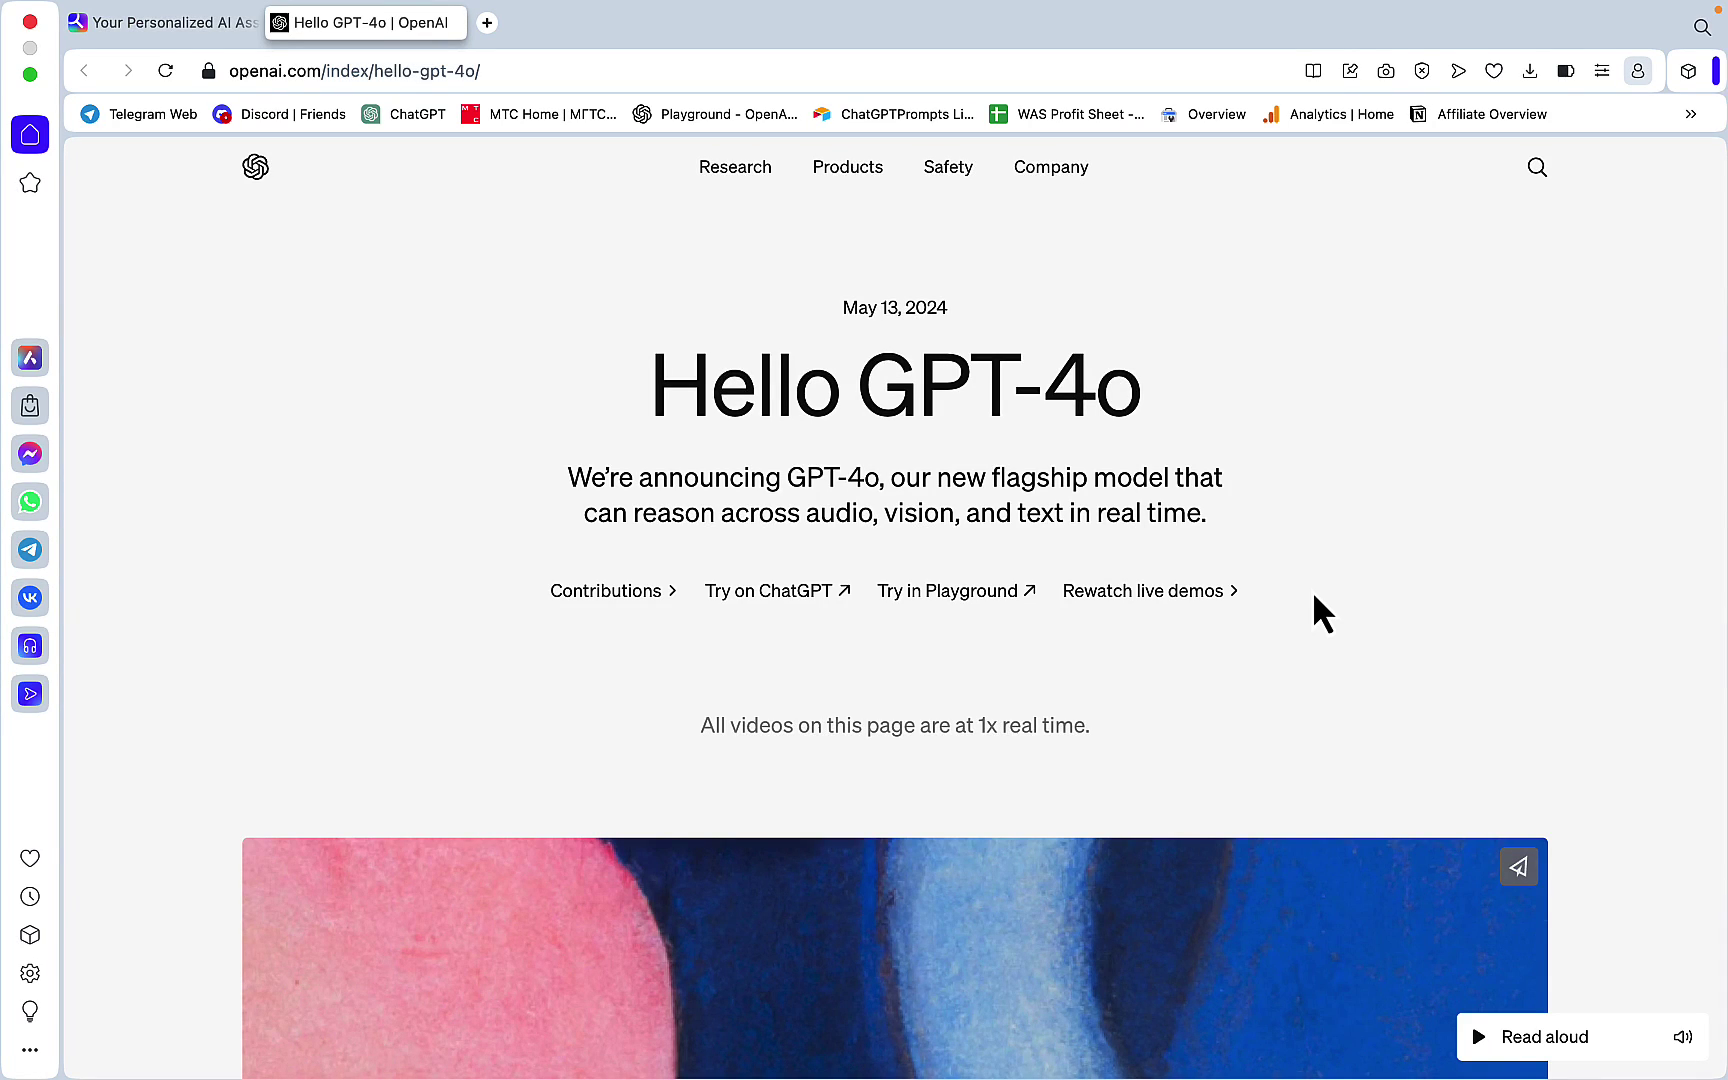
Scroll through the Hello GPT-4o announcement page on the OpenAI website
{"action": "scroll", "coordinate": [1312, 590], "scroll_direction": "down", "scroll_amount": 10}
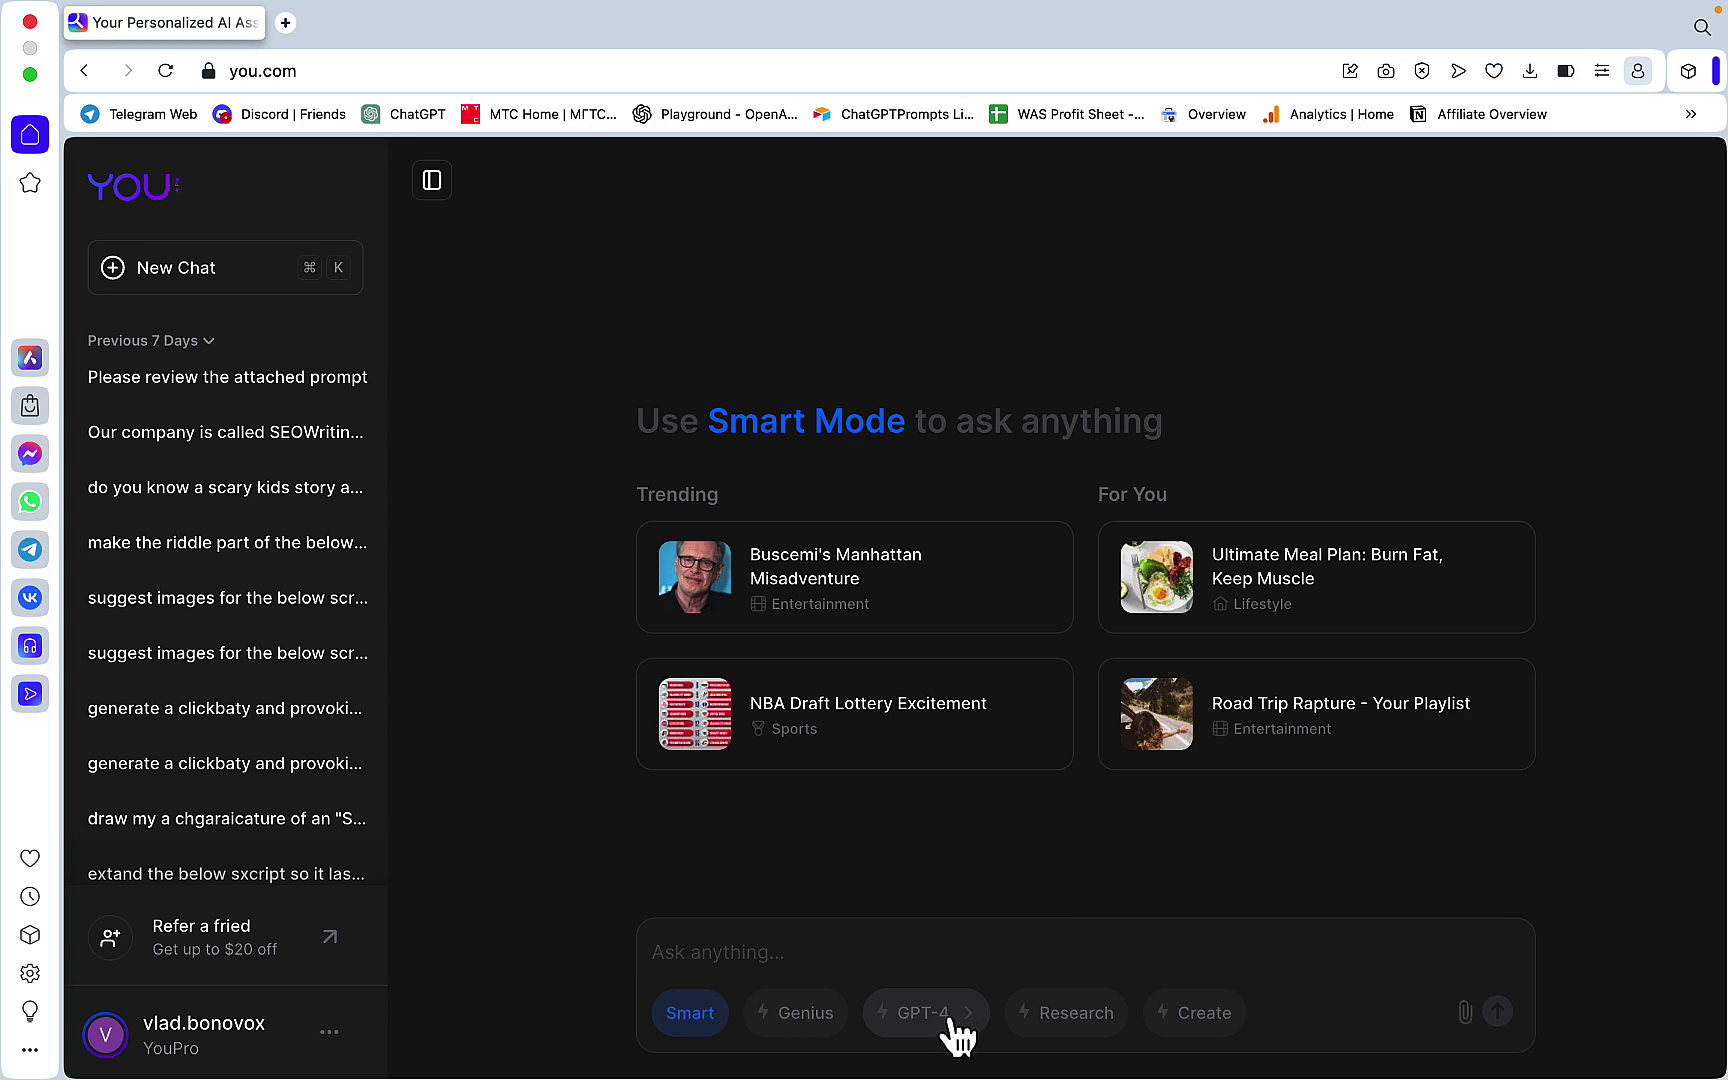
Switch the chat model to GPT-4o and send the ten-questions plus 500-word-articles prompt
{"action": "left_click", "coordinate": [951, 1020]}
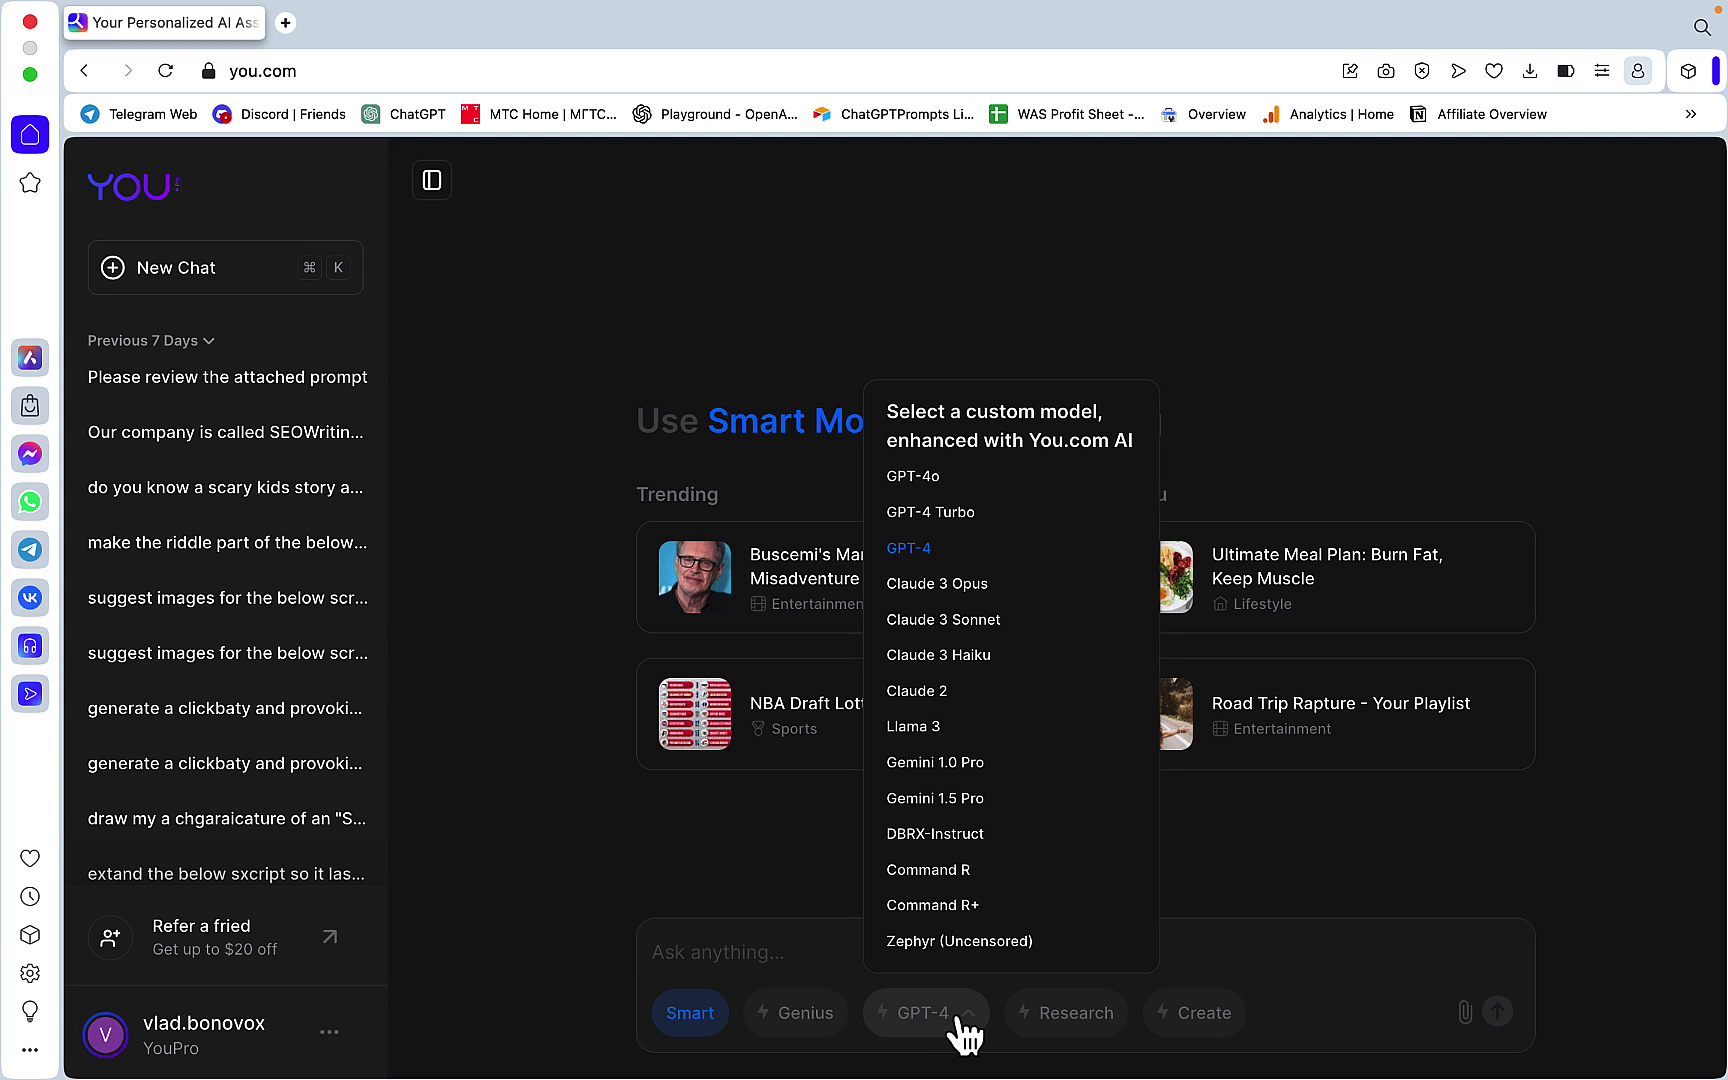
{"action": "left_click", "coordinate": [906, 476]}
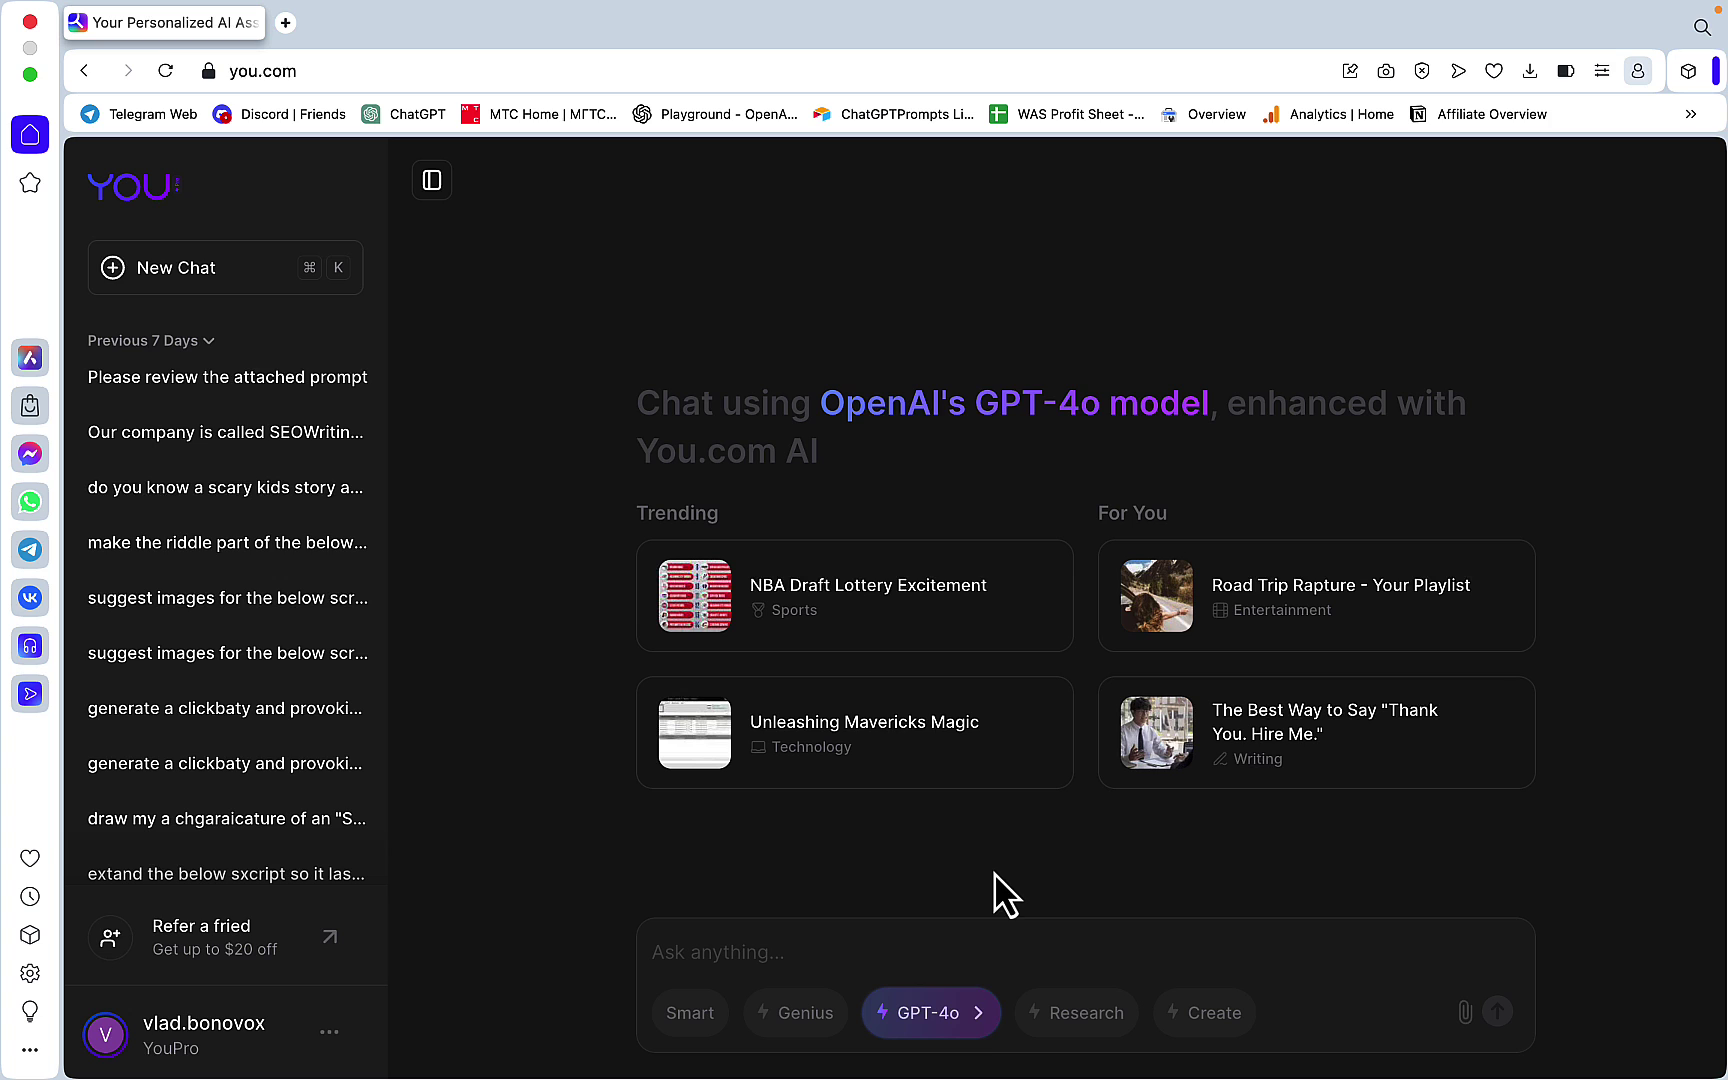
{"action": "left_click", "coordinate": [970, 1015]}
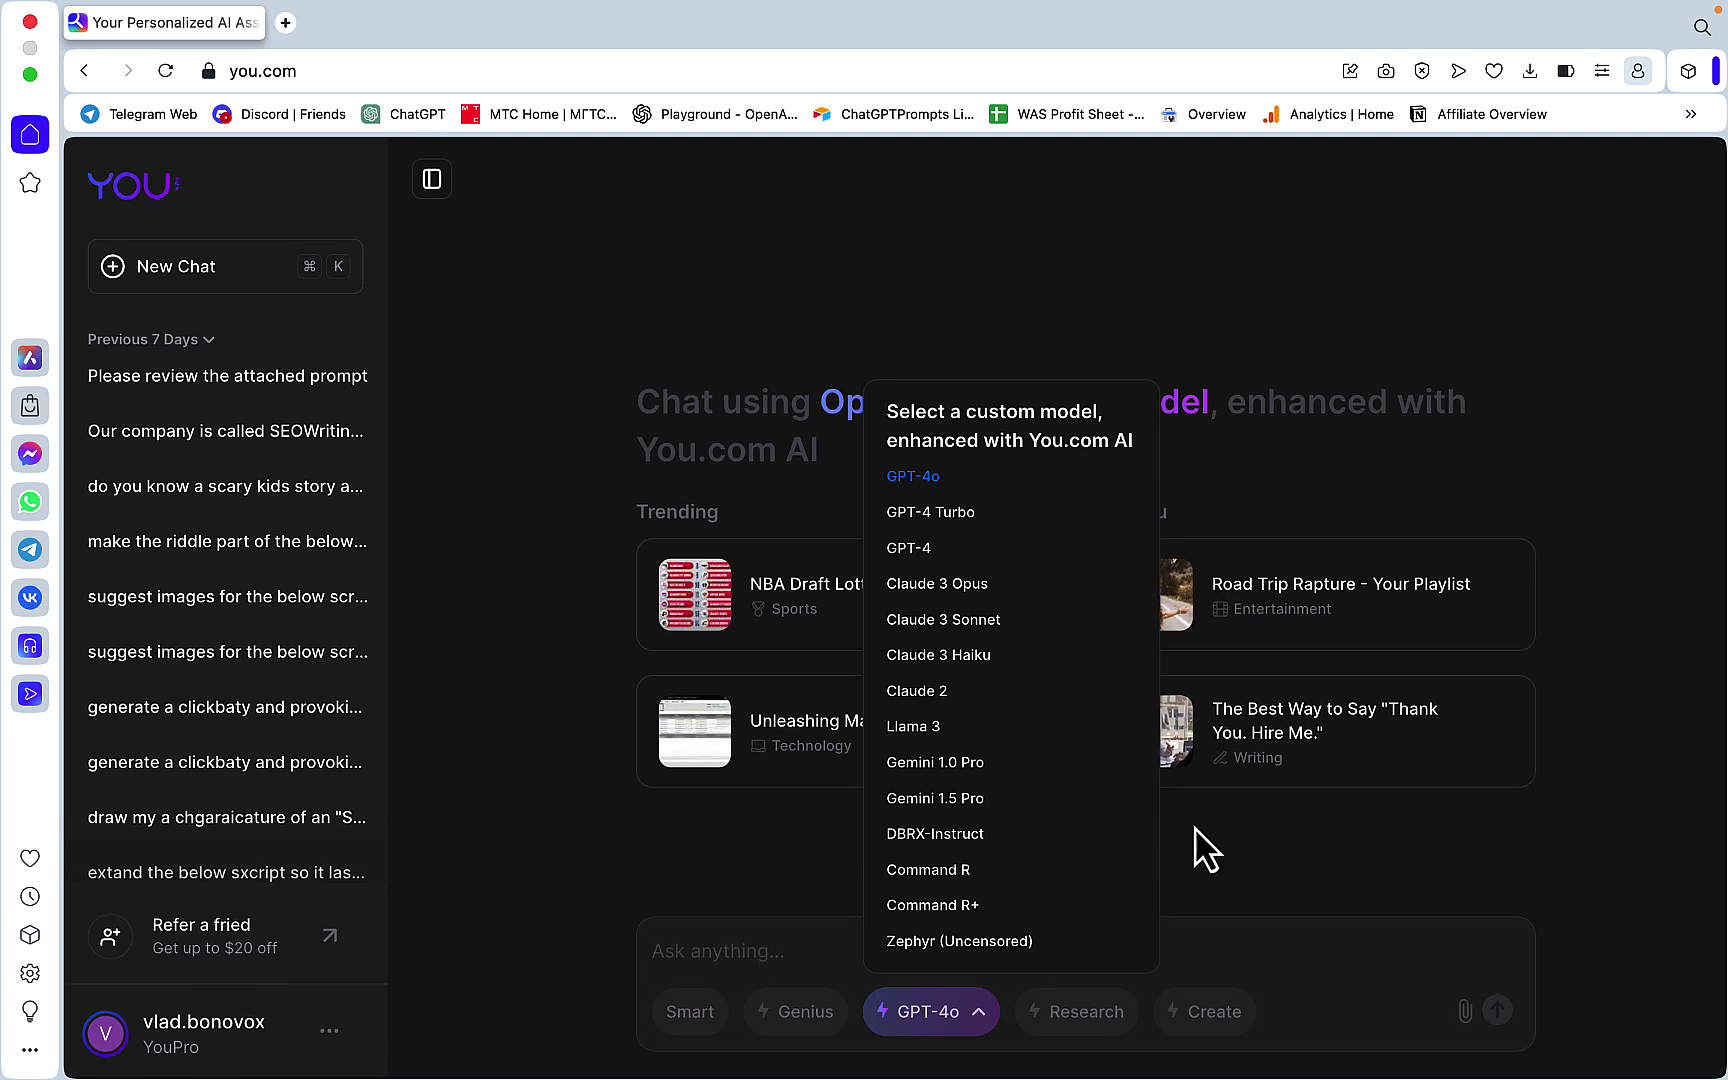
{"action": "left_click", "coordinate": [757, 937]}
{"action": "key", "text": "super+v"}
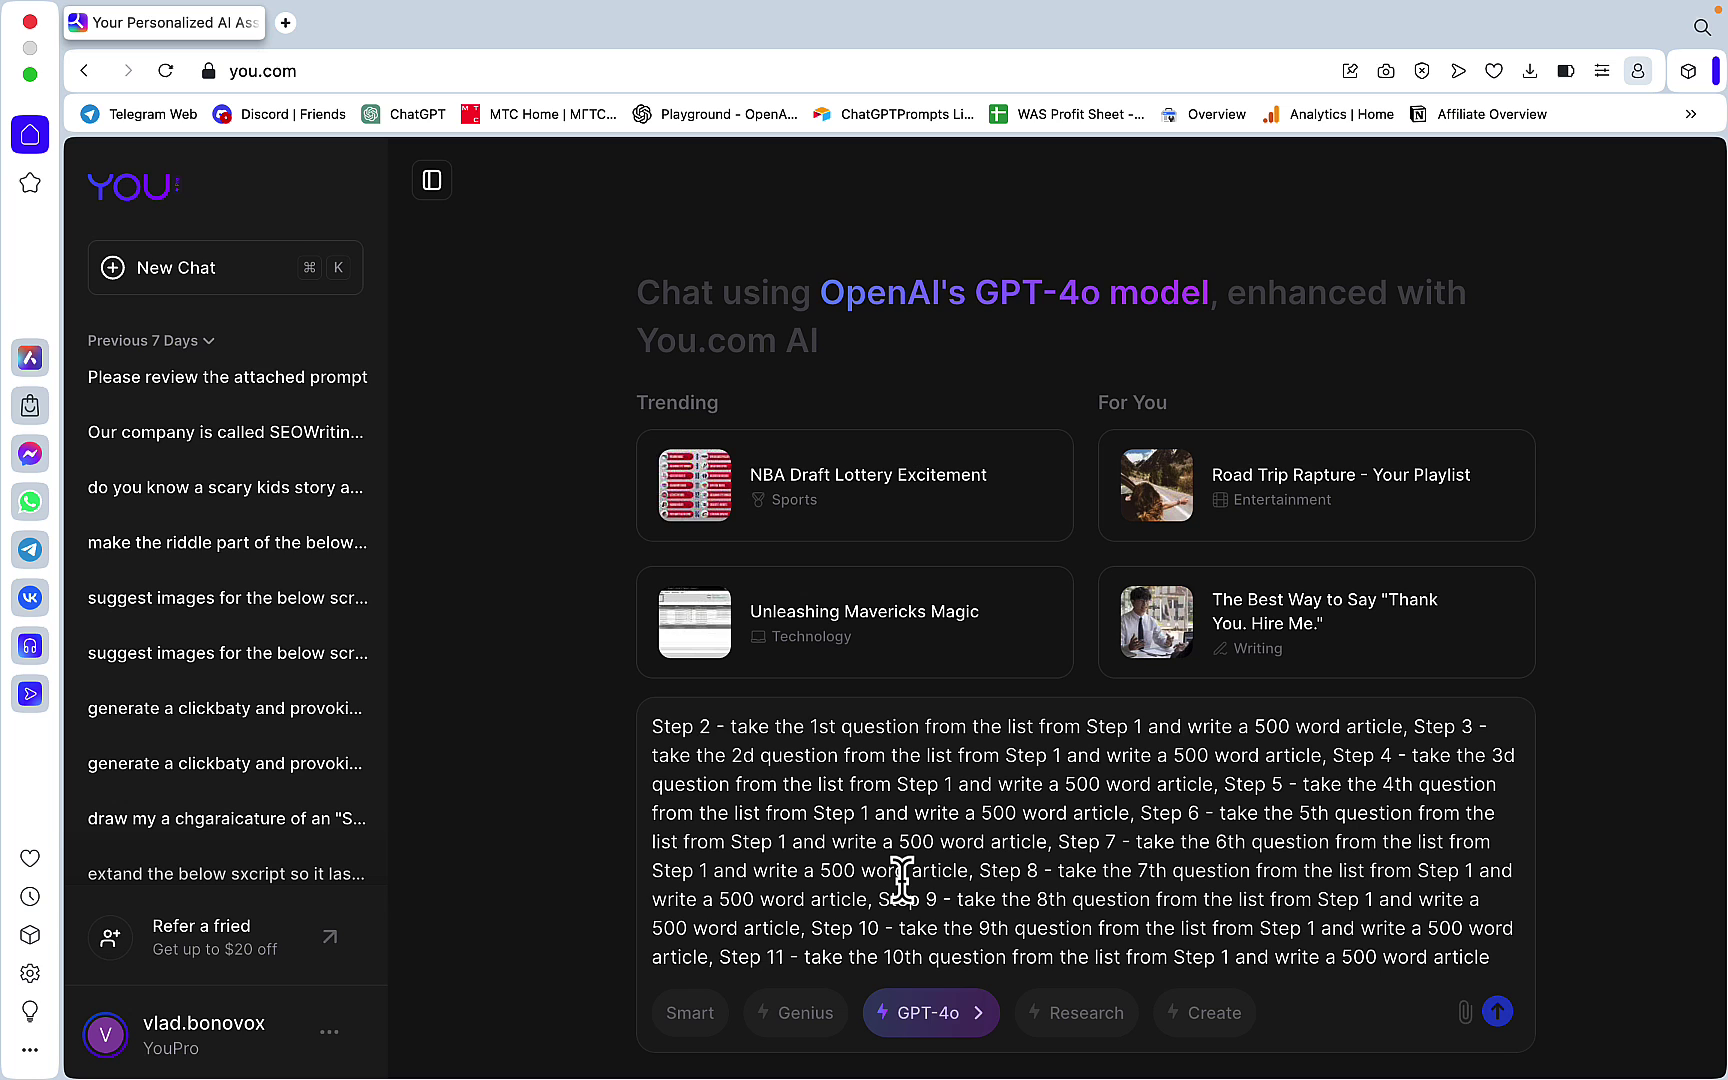
{"action": "key", "text": "Return"}
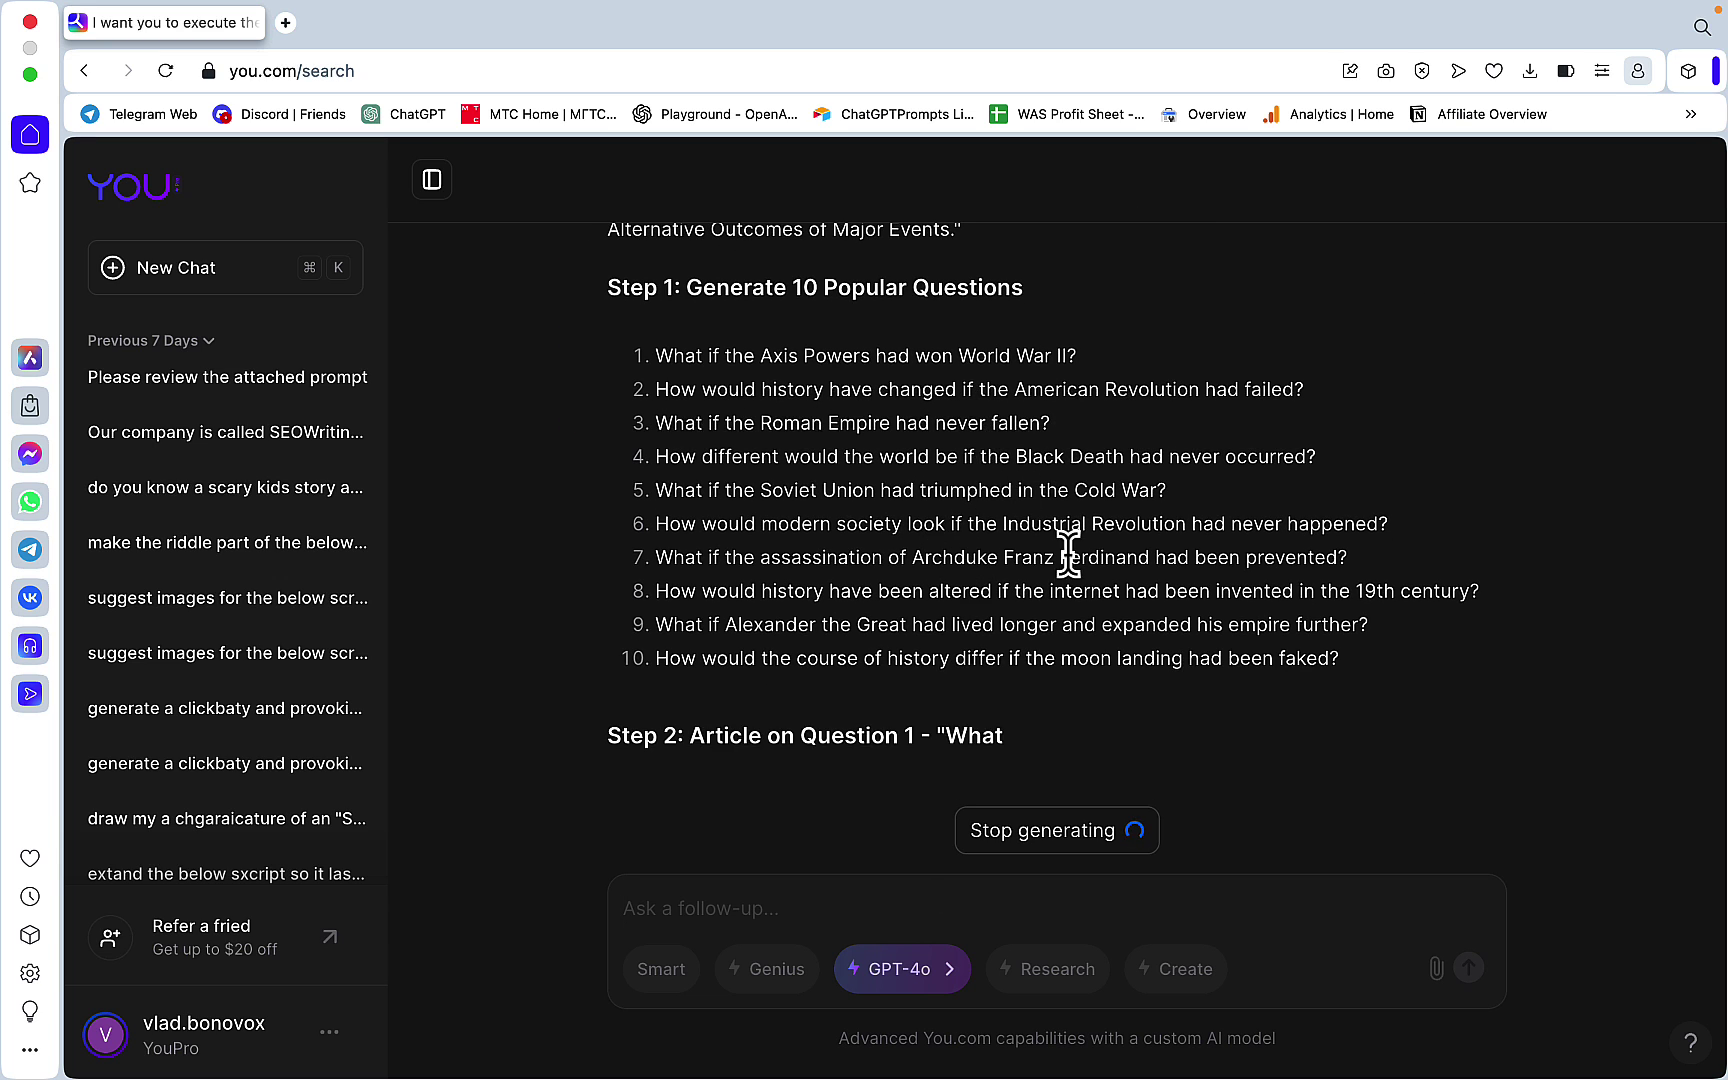
Reply 'go on' so GPT-4o continues the articles through the faked moon landing conclusion
{"action": "scroll", "coordinate": [1028, 518], "scroll_direction": "up", "scroll_amount": 2}
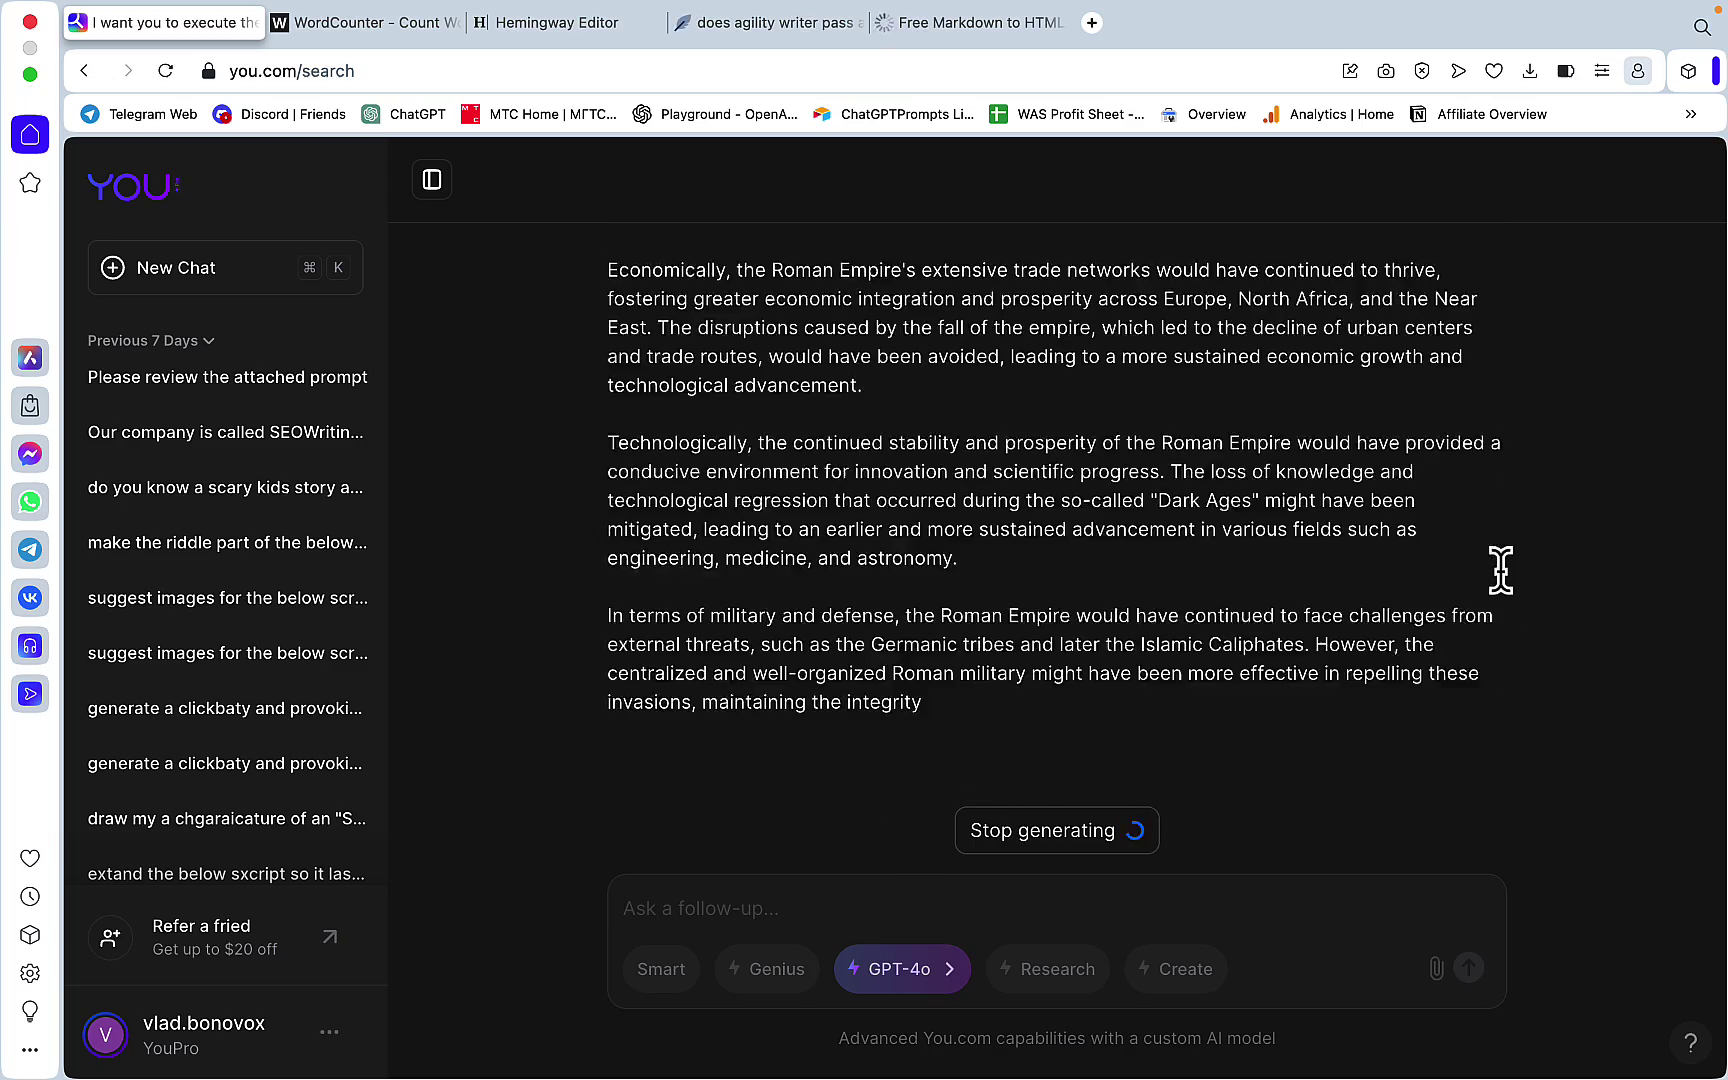
{"action": "scroll", "coordinate": [1504, 598], "scroll_direction": "up", "scroll_amount": 10}
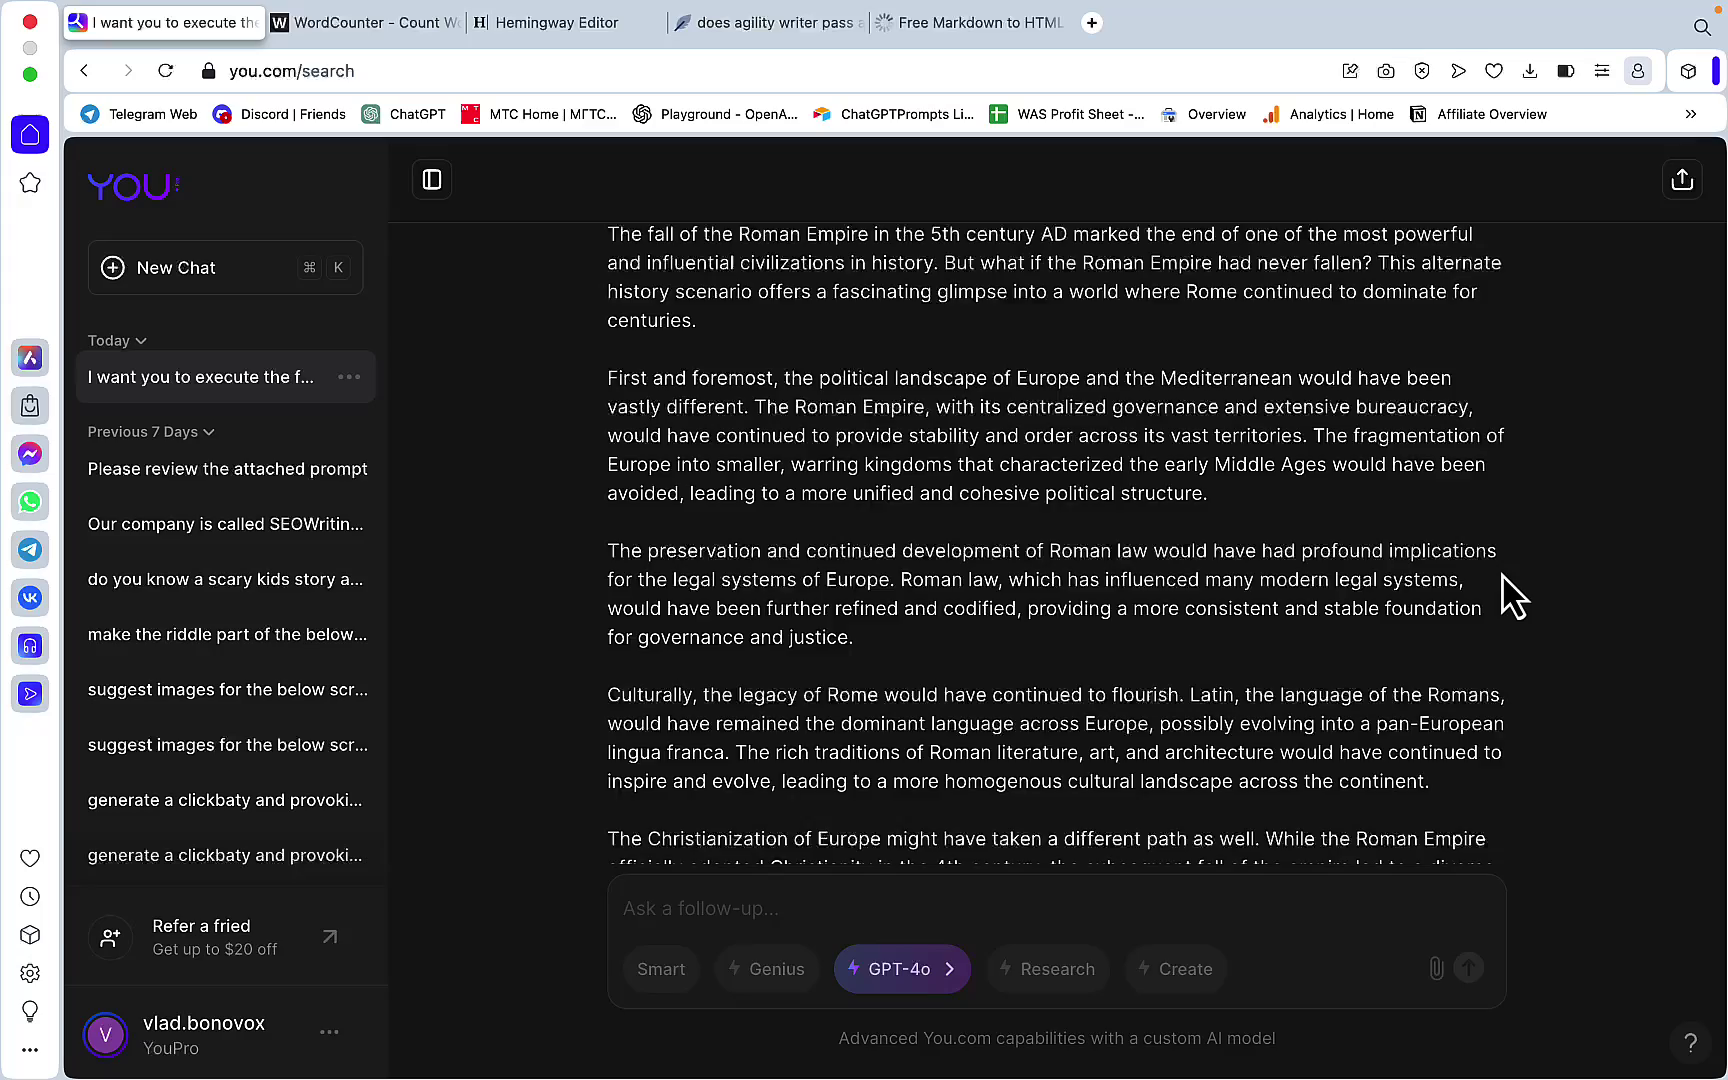
{"action": "scroll", "coordinate": [1504, 598], "scroll_direction": "down", "scroll_amount": 10}
{"action": "left_click", "coordinate": [791, 908]}
{"action": "type", "text": "go on"}
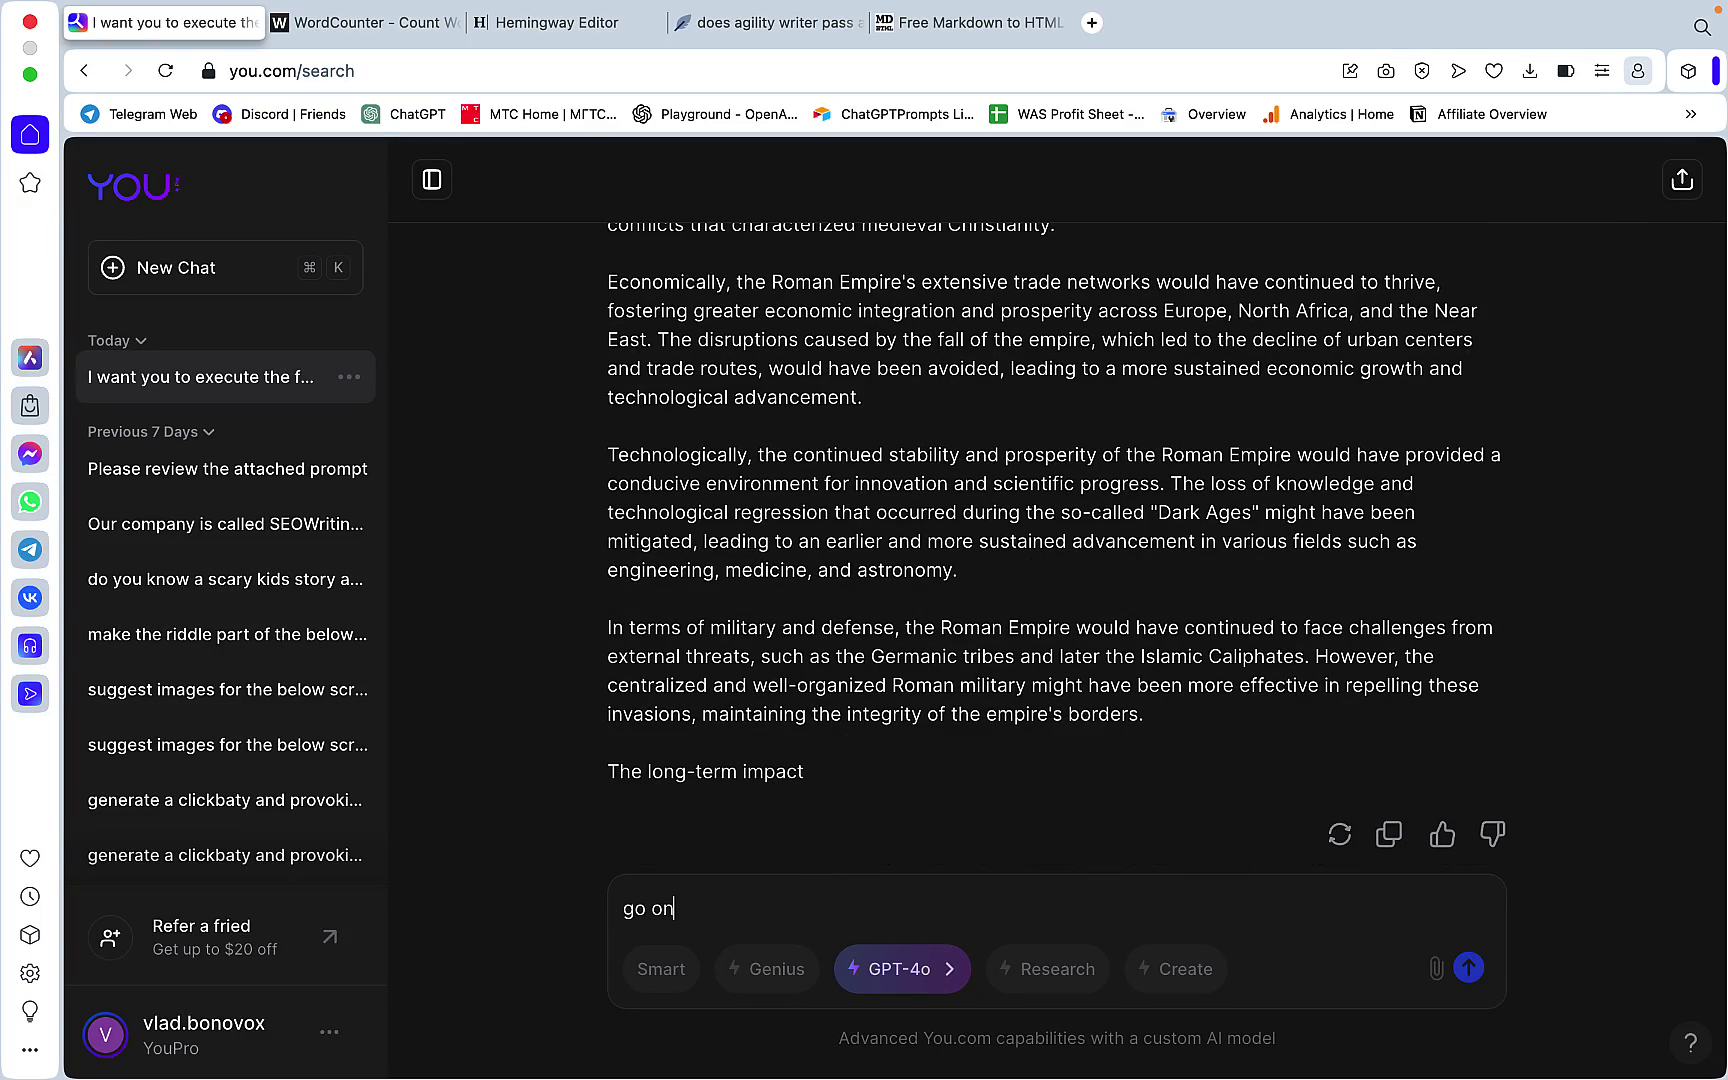
{"action": "key", "text": "Return"}
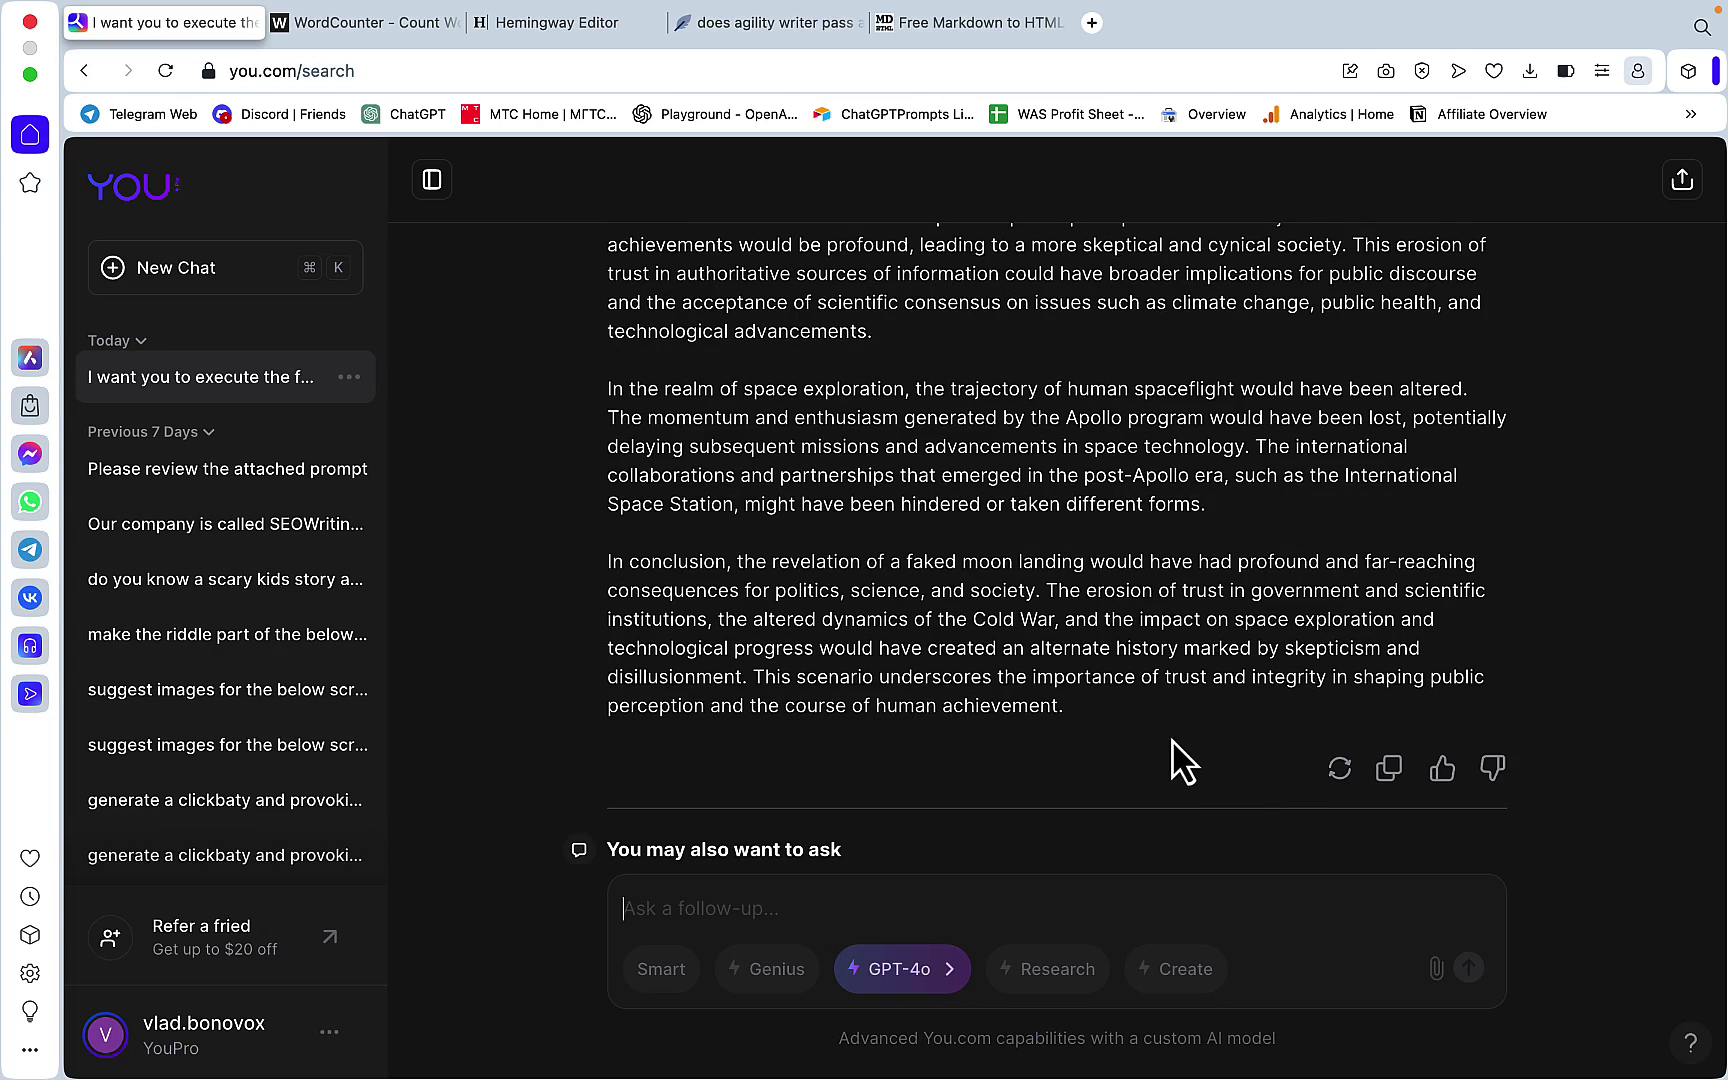
{"action": "scroll", "coordinate": [1175, 755], "scroll_direction": "up", "scroll_amount": 20}
Copy GPT-4o's article series into WordCounter, which counts 7,376 words
{"action": "left_click_drag", "start_coordinate": [985, 866], "coordinate": [613, 316]}
{"action": "left_click", "coordinate": [390, 28]}
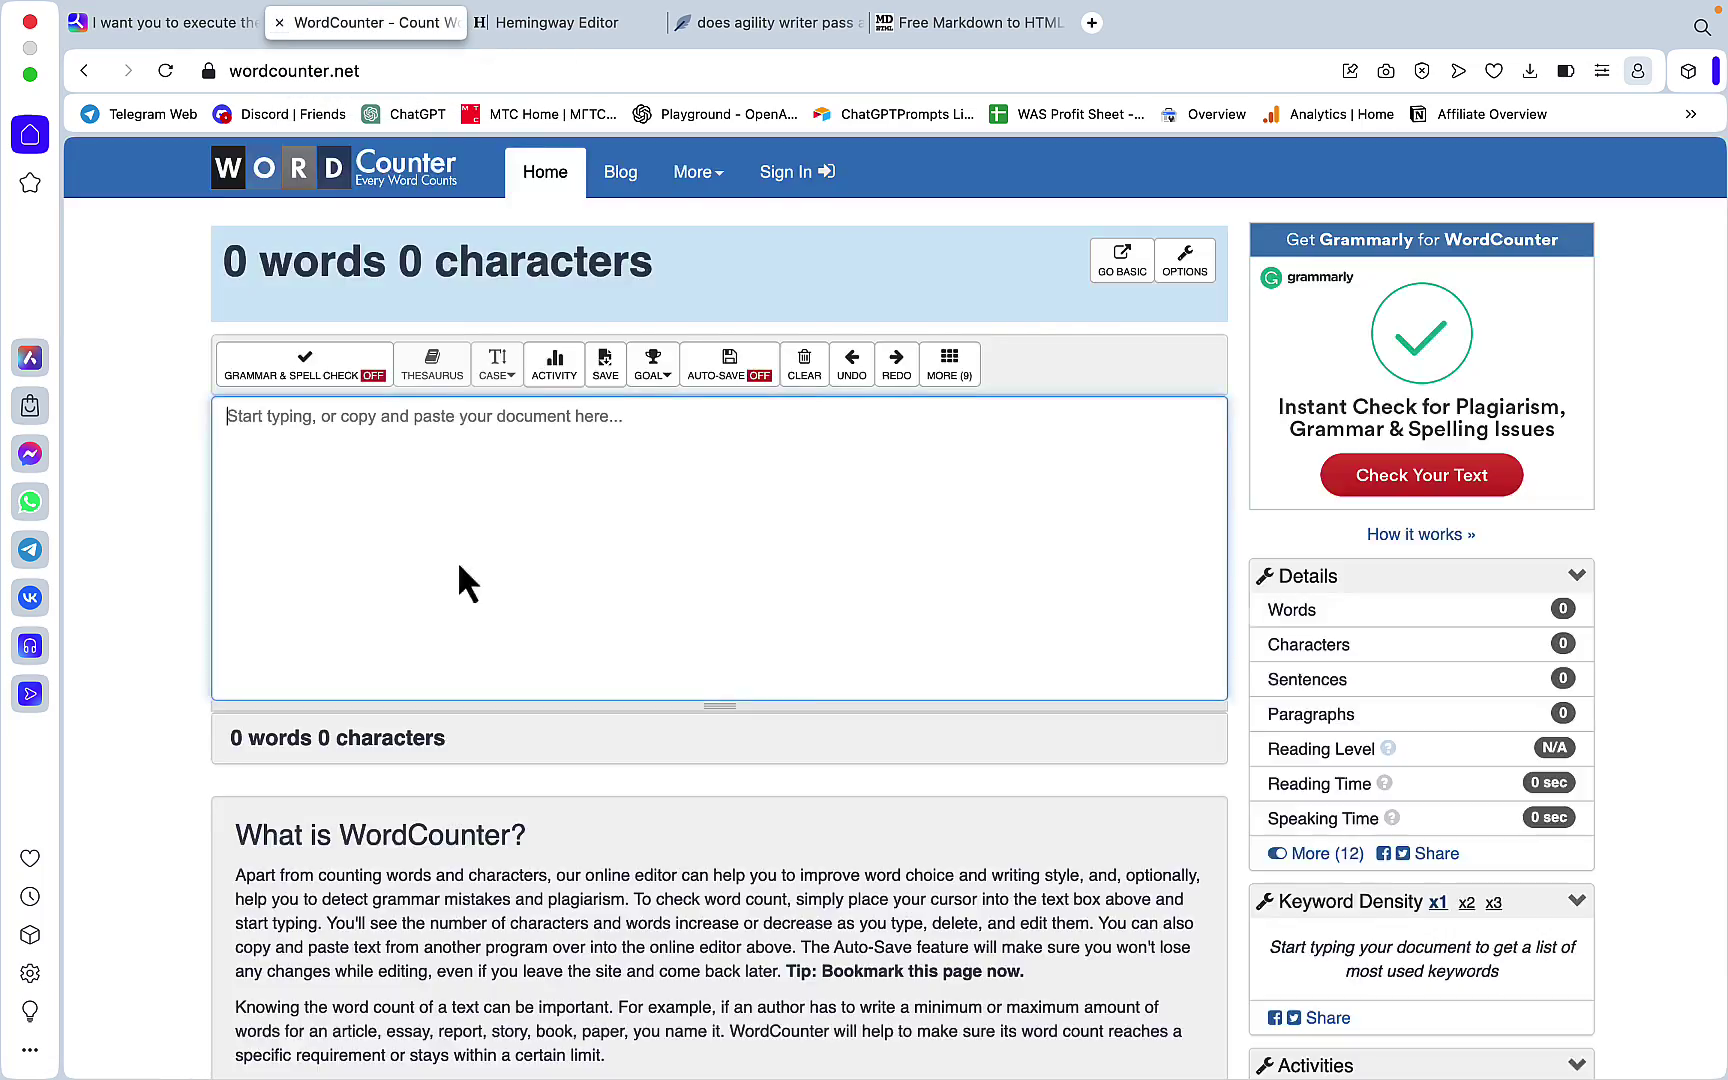
{"action": "left_click", "coordinate": [455, 578]}
{"action": "key", "text": "super+v"}
{"action": "scroll", "coordinate": [463, 605], "scroll_direction": "down", "scroll_amount": 10}
{"action": "scroll", "coordinate": [463, 615], "scroll_direction": "up", "scroll_amount": 1}
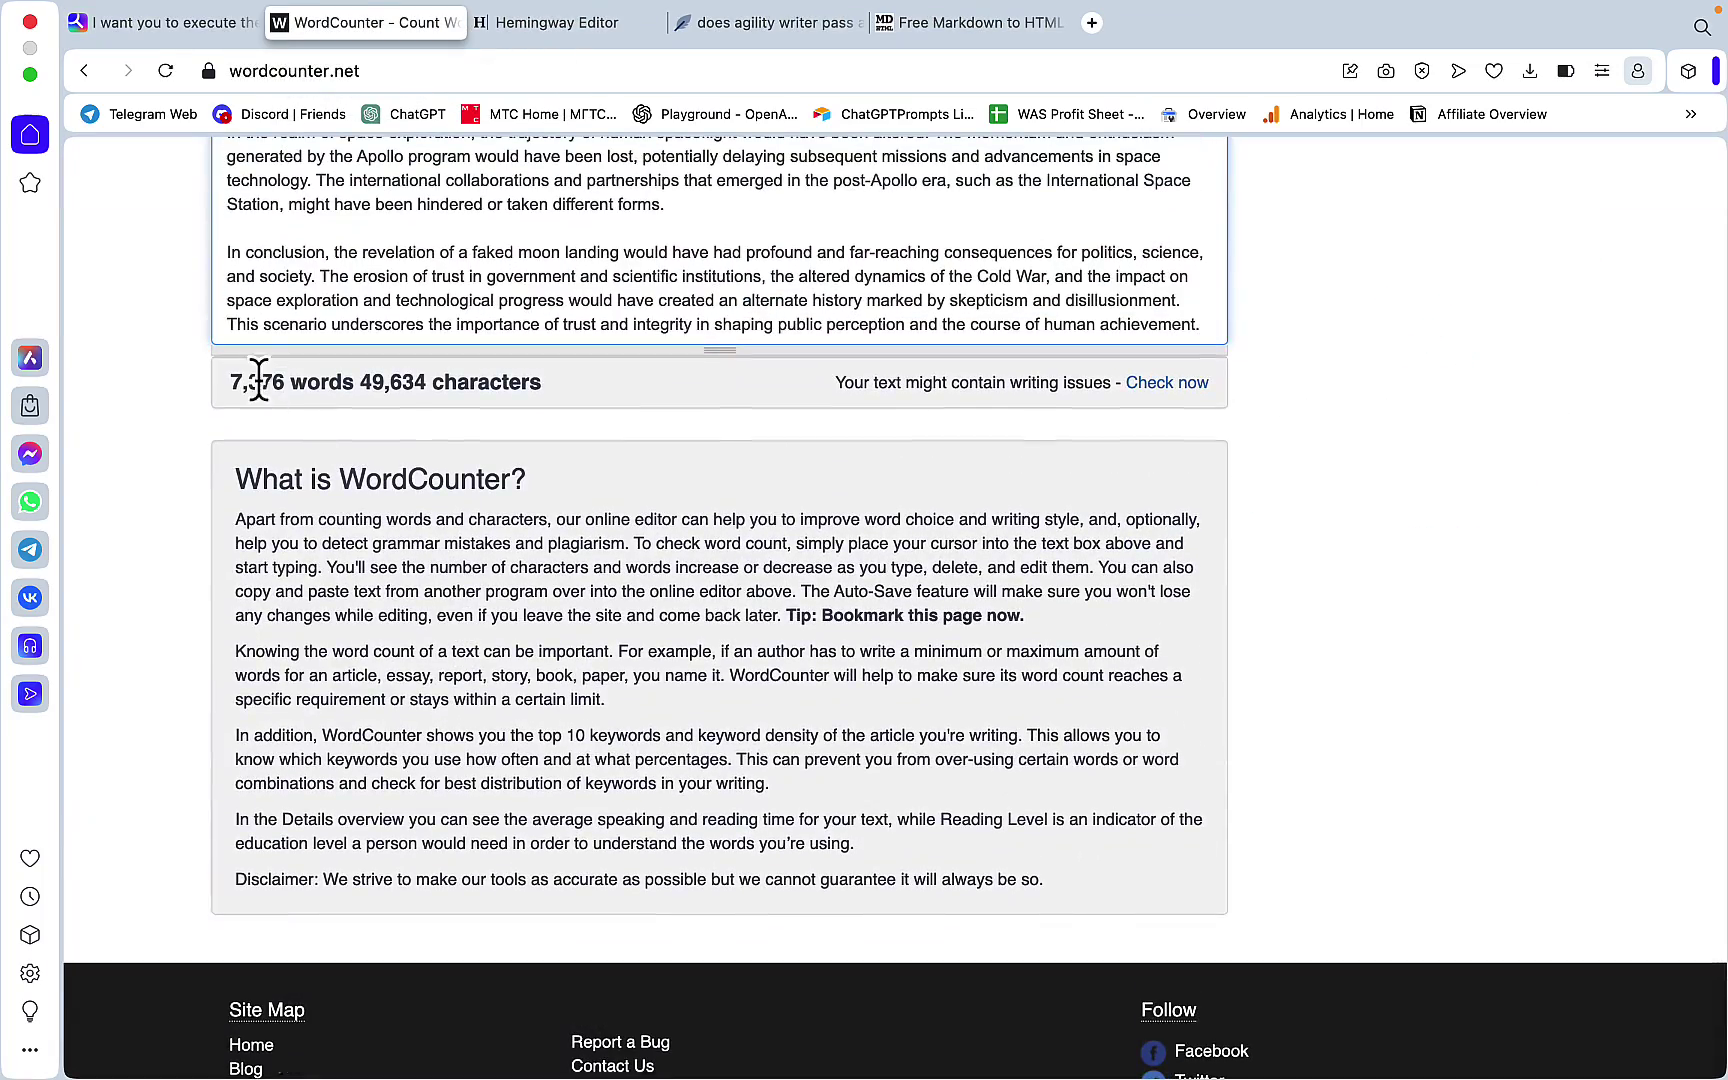
Paste the 2000-word 'Can dogs eat longan' prompt into a new You.com chat
{"action": "scroll", "coordinate": [473, 410], "scroll_direction": "up", "scroll_amount": 20}
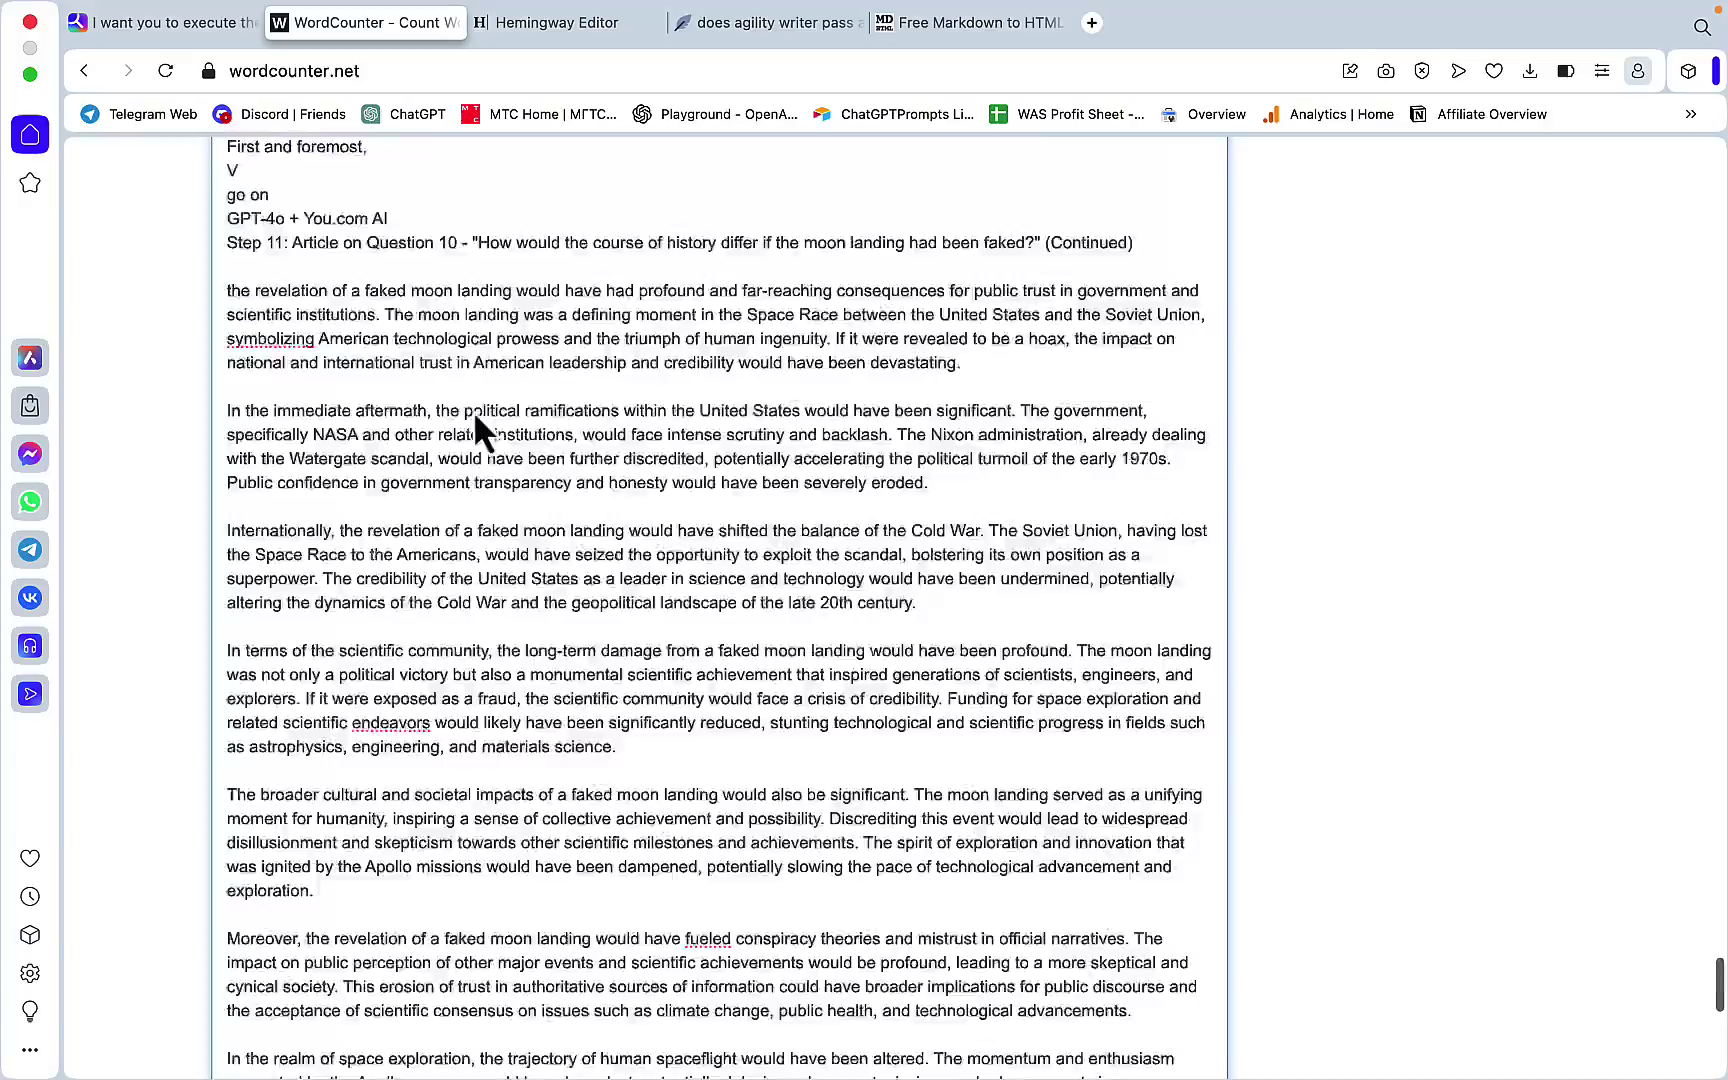
{"action": "scroll", "coordinate": [473, 408], "scroll_direction": "up", "scroll_amount": 20}
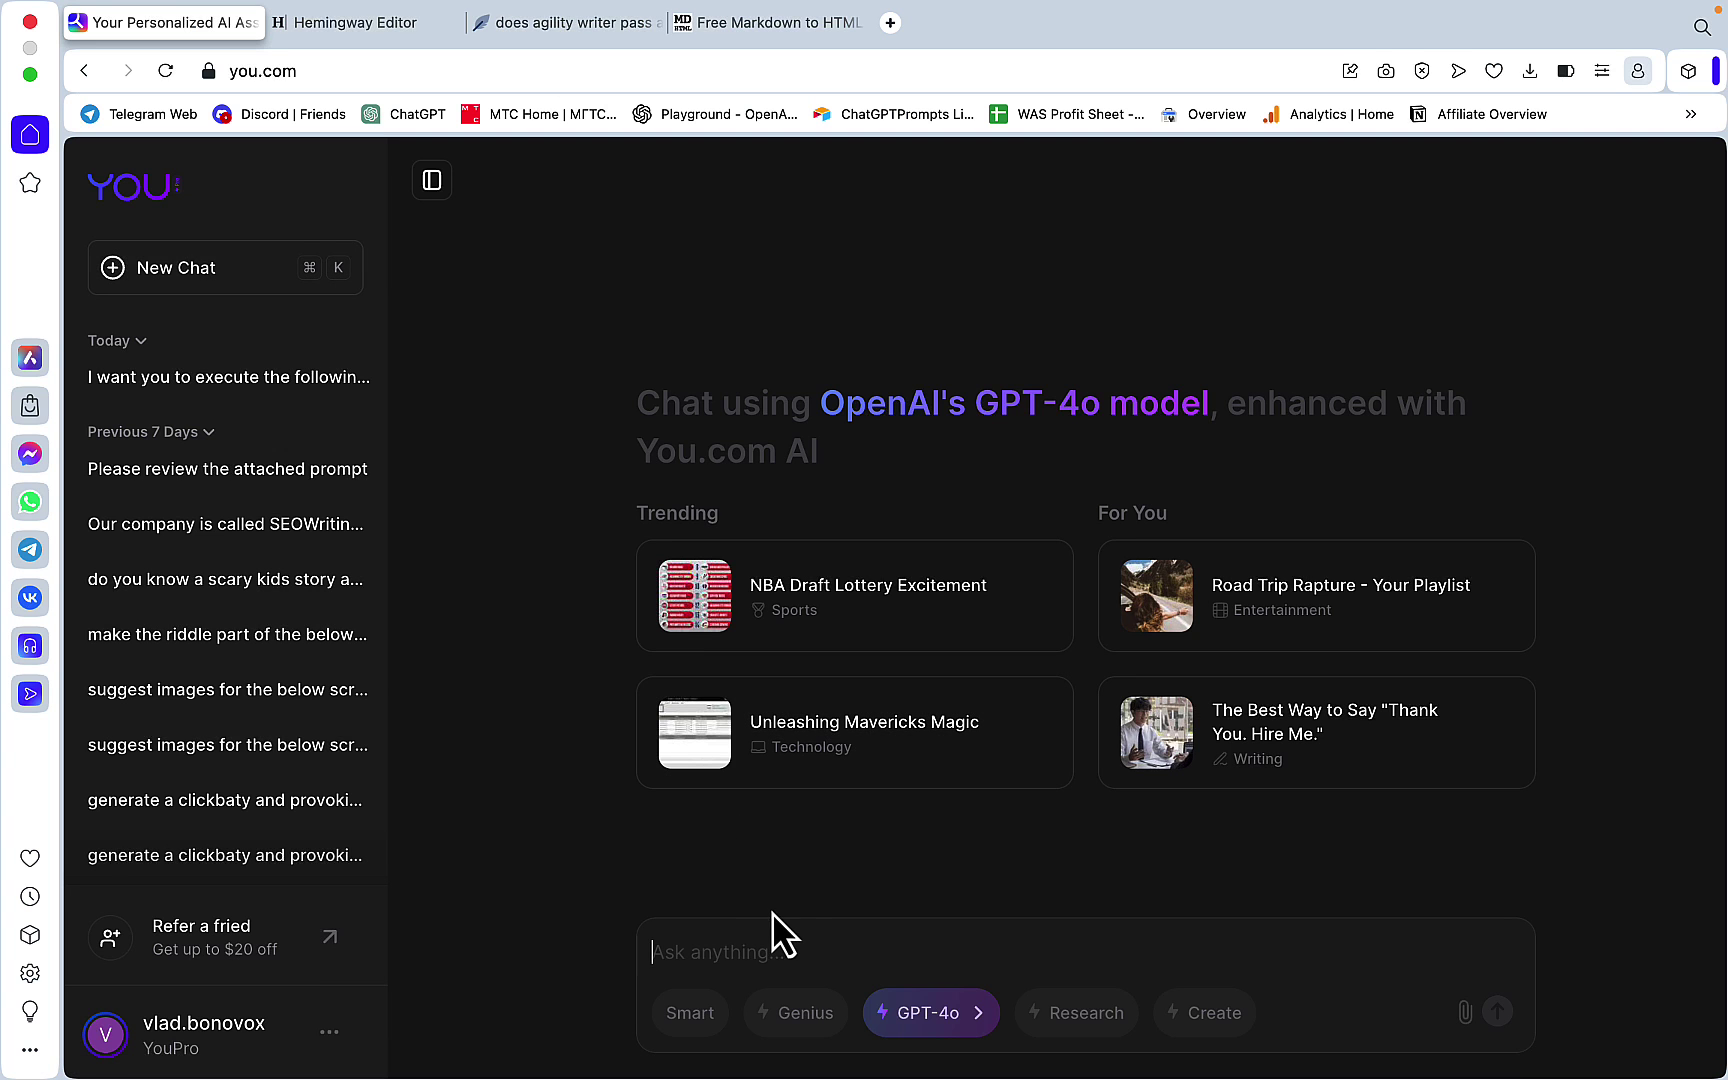
{"action": "left_click", "coordinate": [768, 935]}
{"action": "type", "text": "Generate a 2000-word article about \"Can dogs eat longan\""}
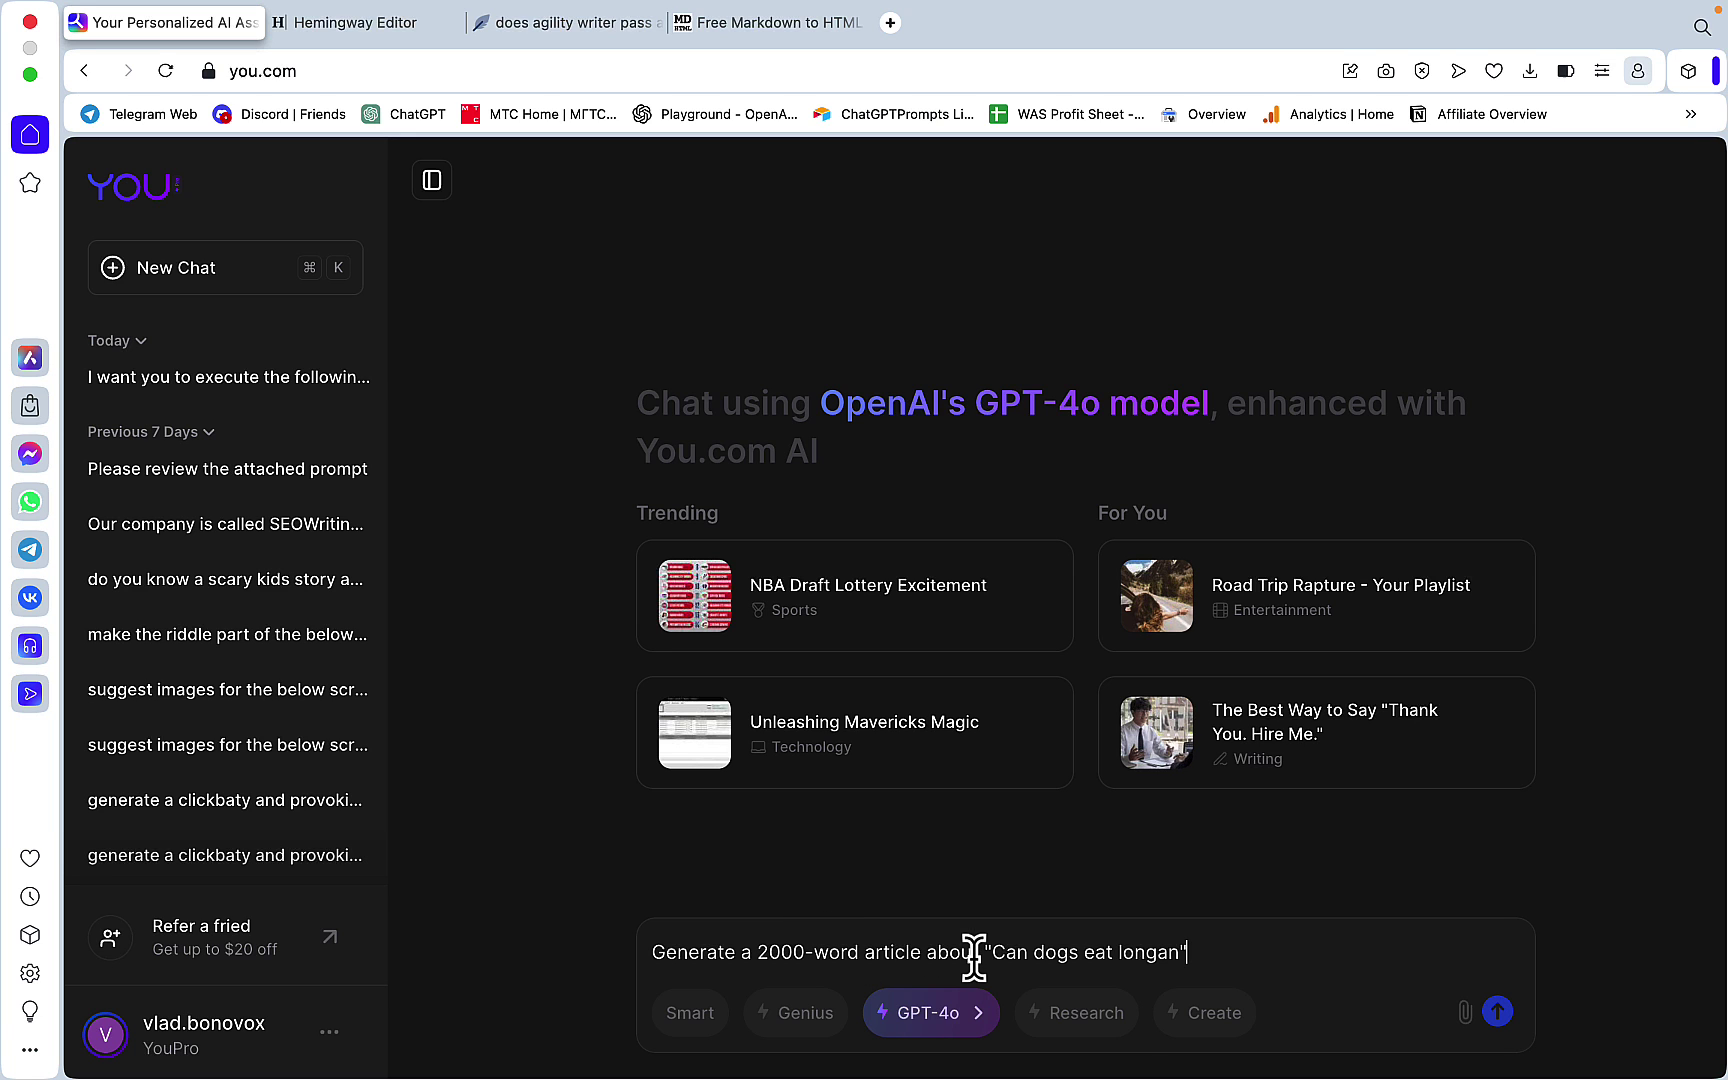
Send the longan prompt, then replace WordCounter's markdown text with the converted plain-text article (1,318 words)
{"action": "left_click", "coordinate": [1497, 1011]}
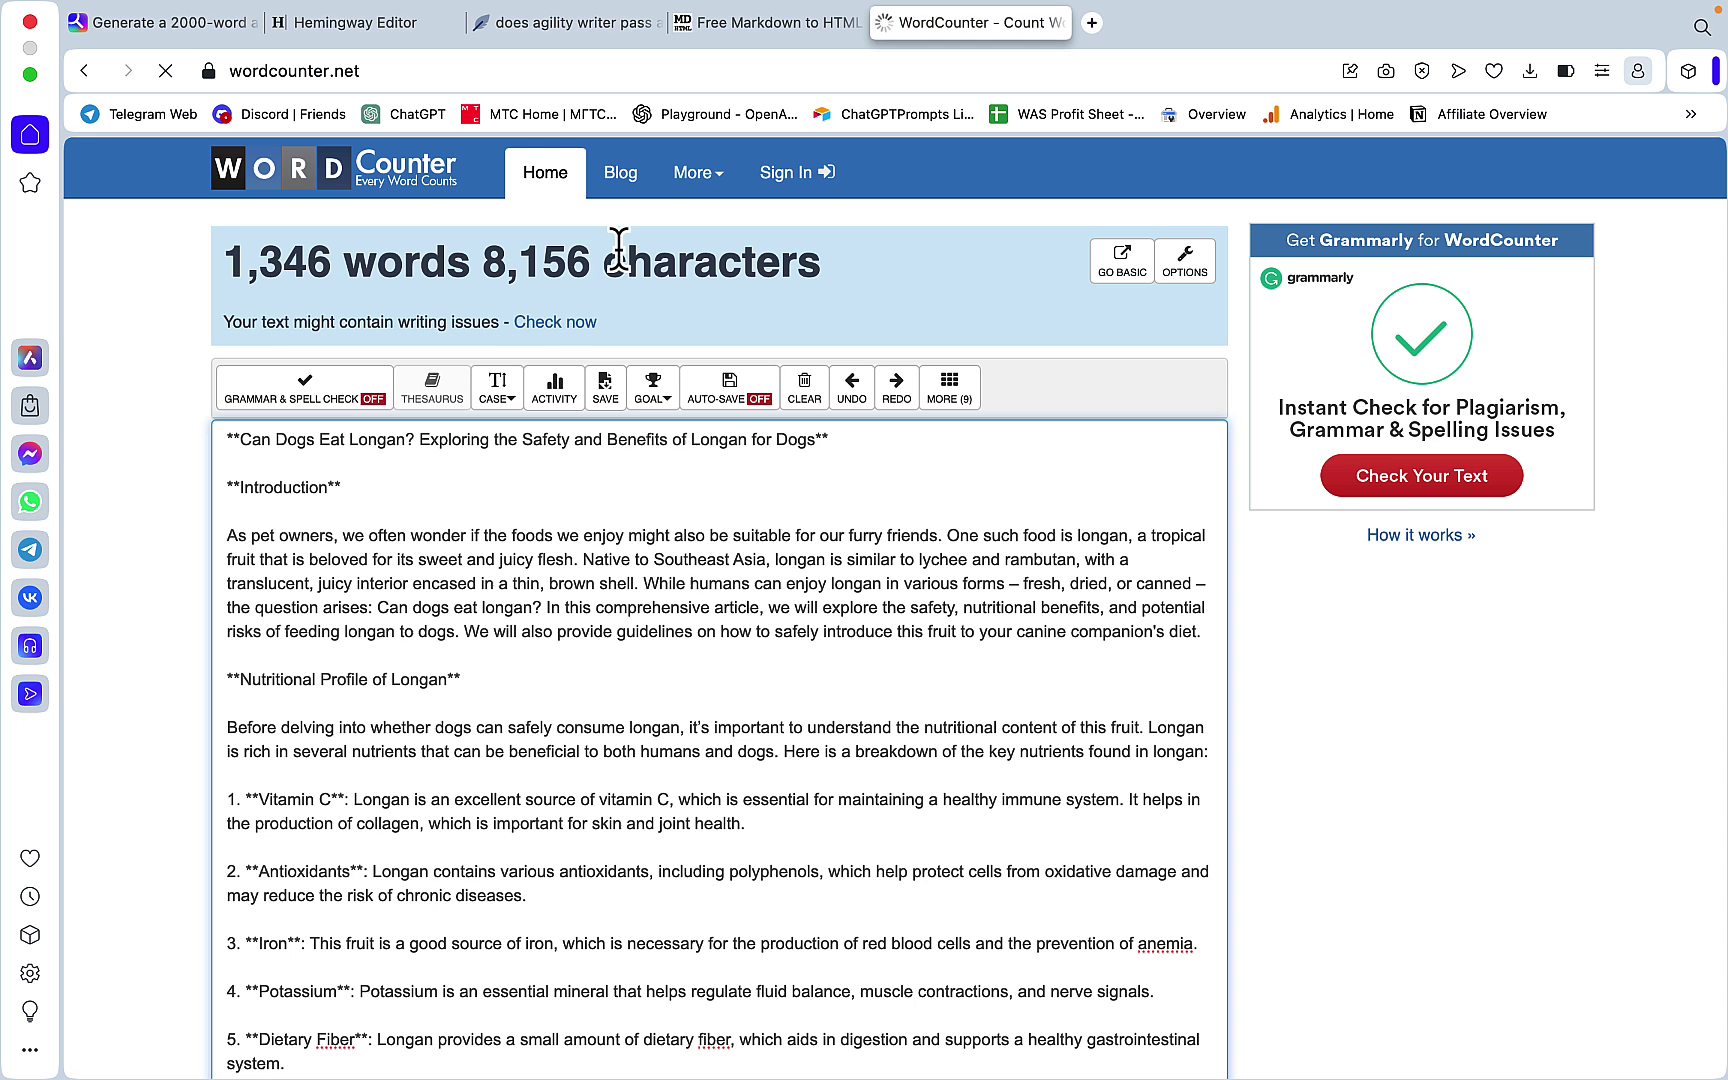
{"action": "left_click", "coordinate": [740, 20]}
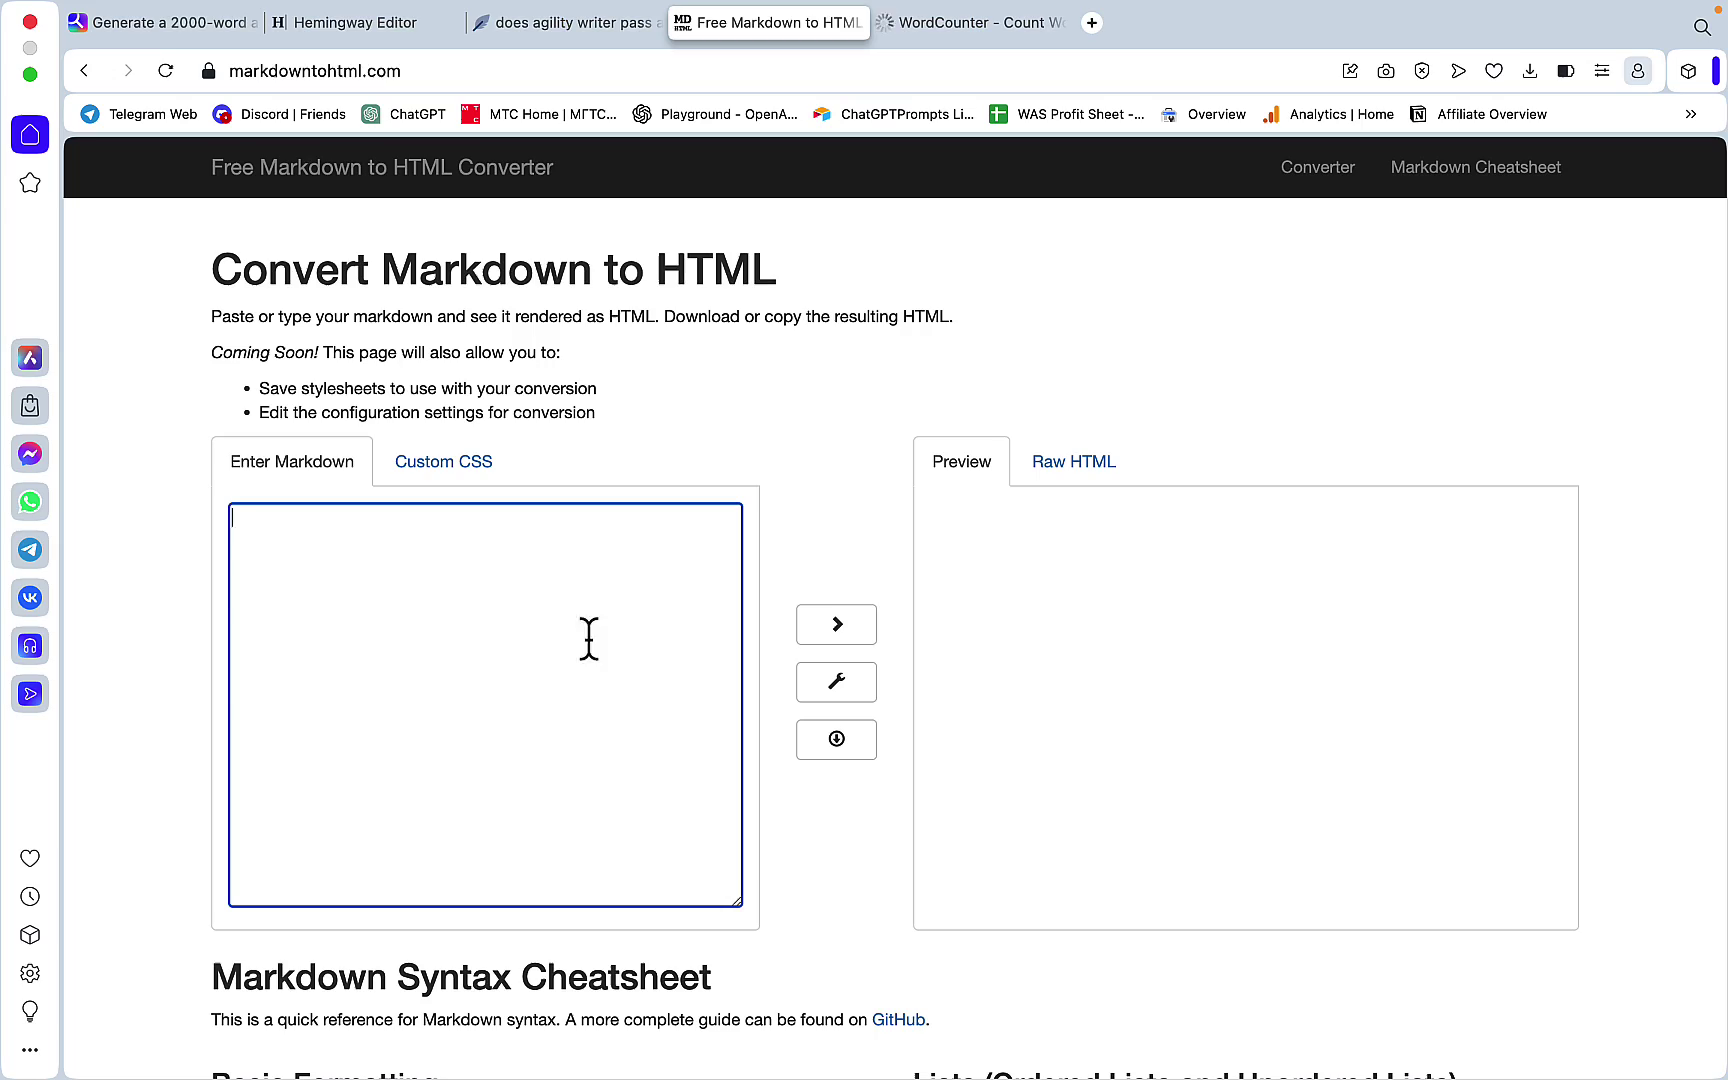
{"action": "key", "text": "super+v"}
{"action": "left_click", "coordinate": [935, 22]}
{"action": "left_click", "coordinate": [529, 580]}
{"action": "key", "text": "super+a"}
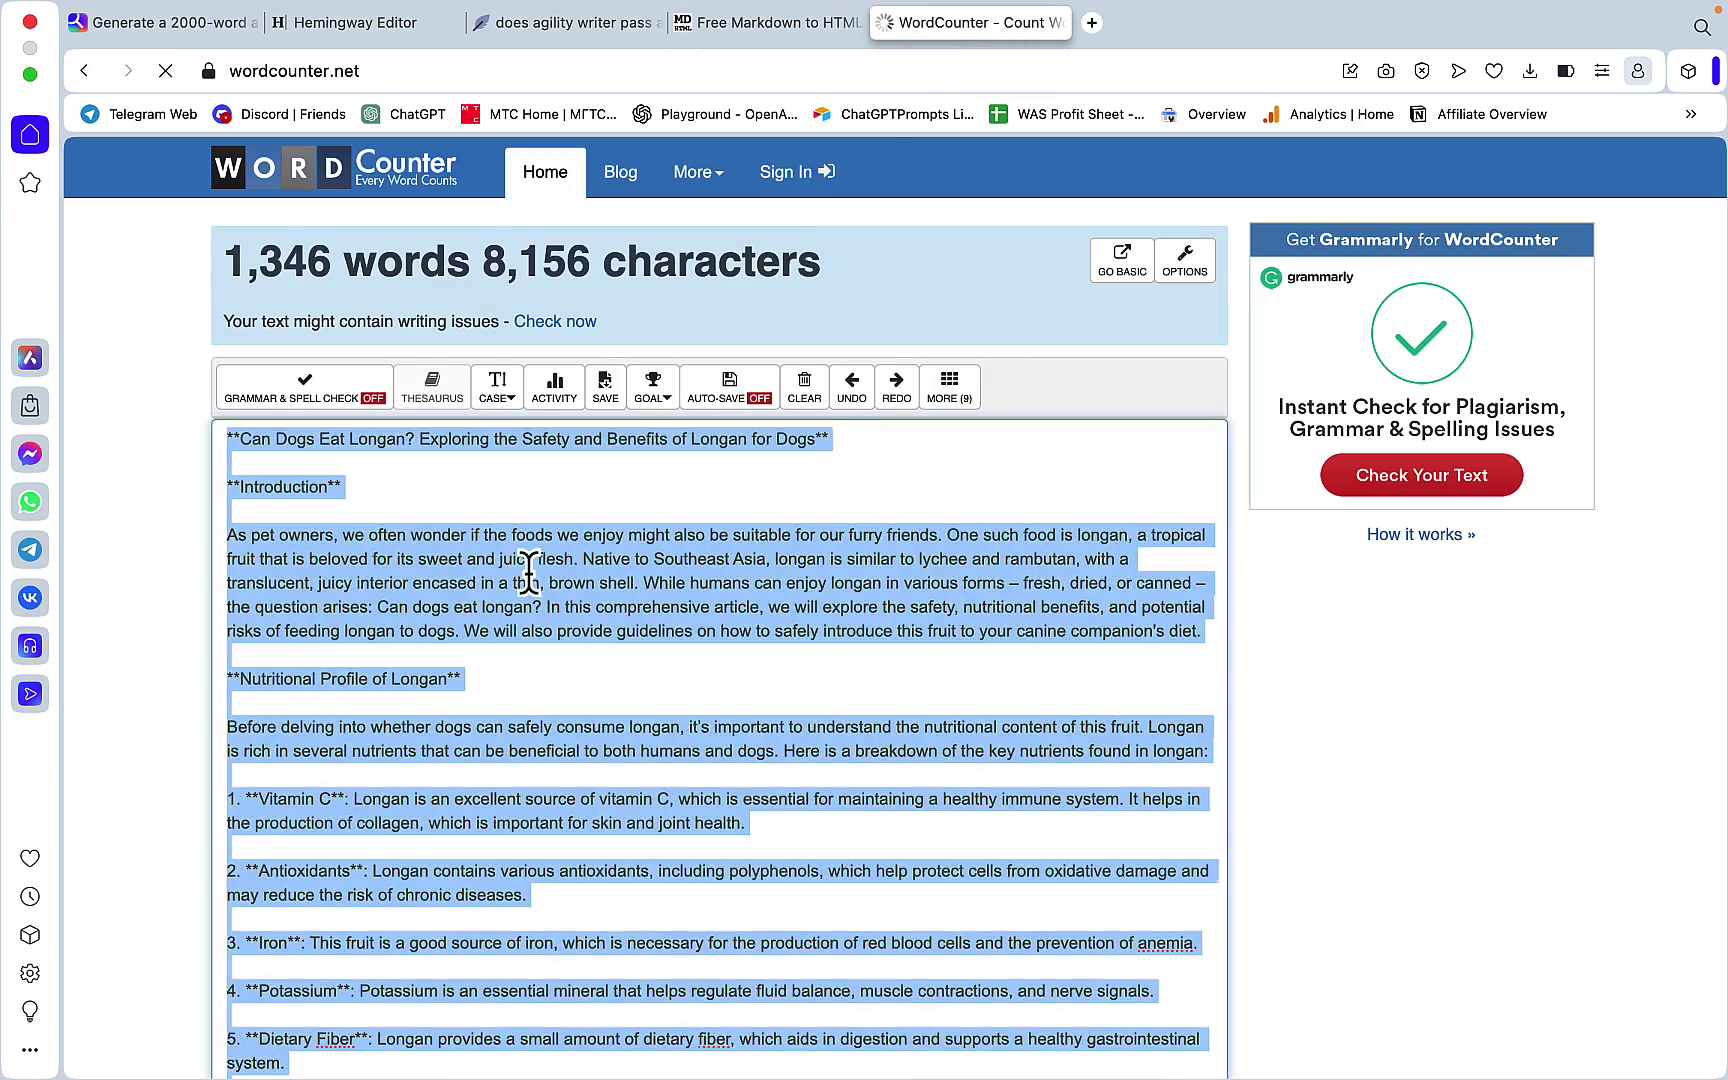
{"action": "key", "text": "super+v"}
{"action": "scroll", "coordinate": [371, 600], "scroll_direction": "up", "scroll_amount": 15}
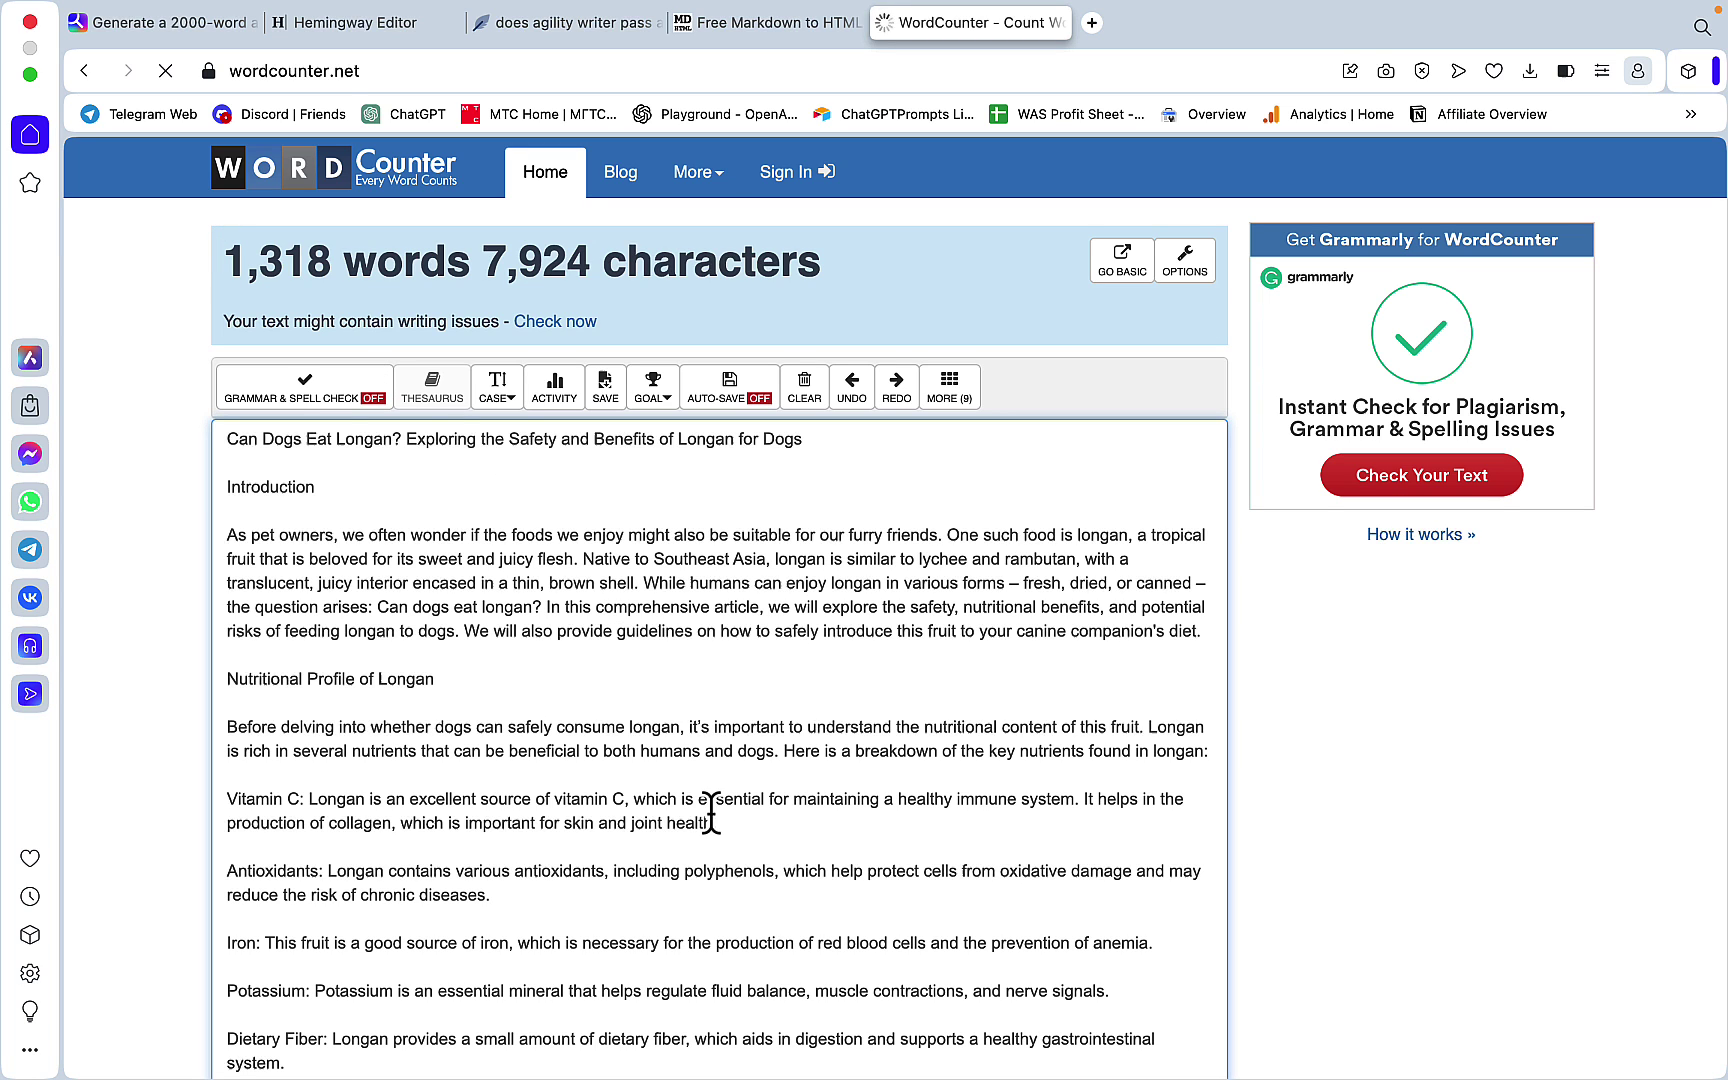
Start a new chat with the long SEO article prompt and attach links.txt
{"action": "key", "text": "super+w"}
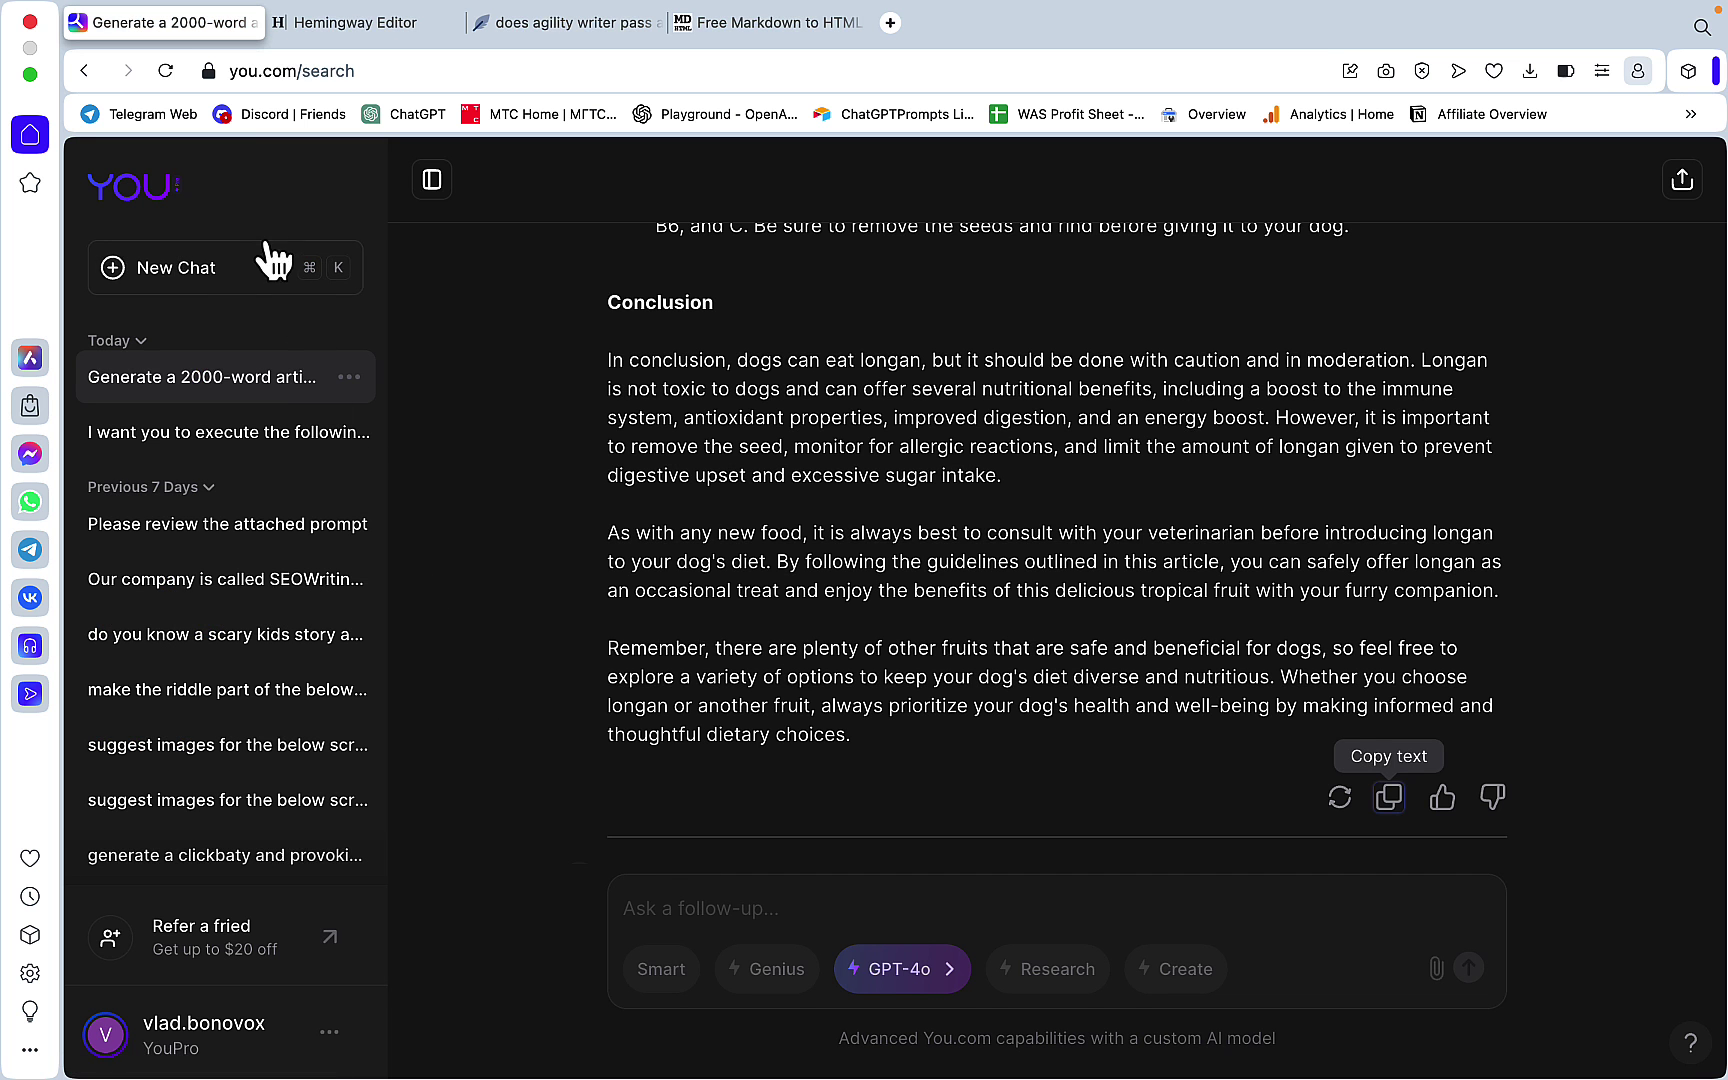
{"action": "left_click", "coordinate": [239, 276]}
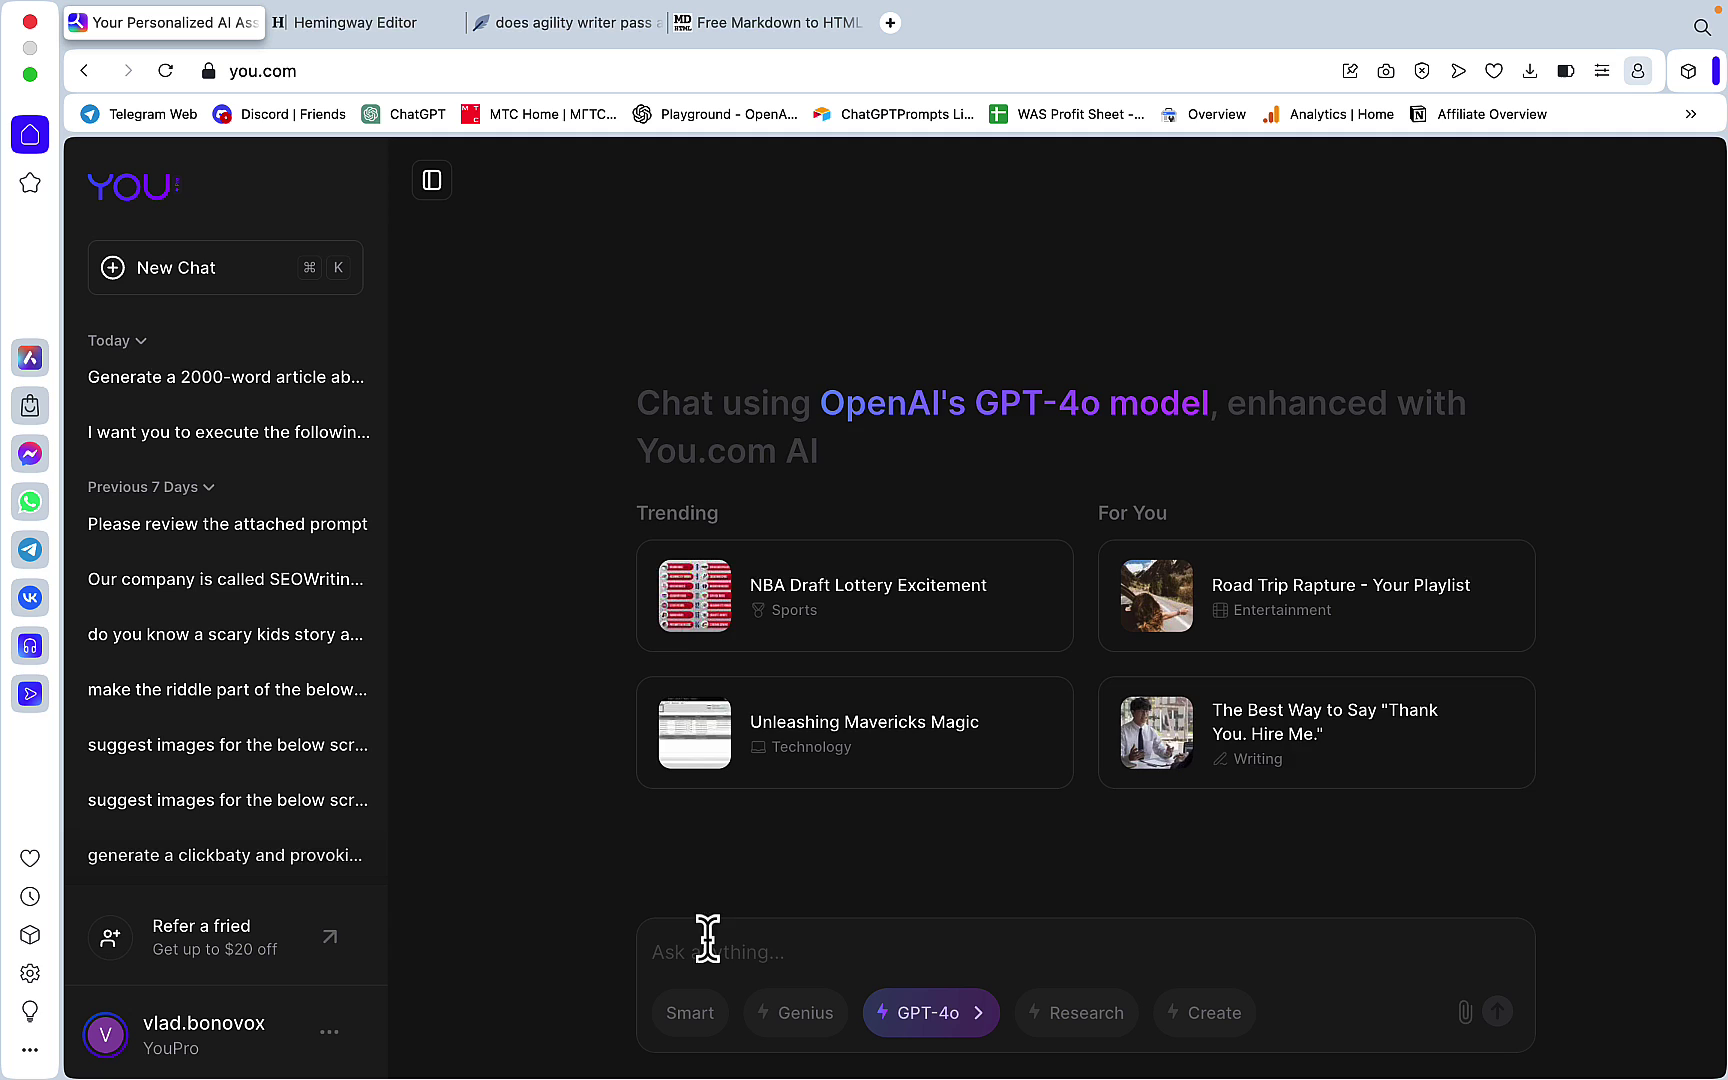
{"action": "key", "text": "super+v"}
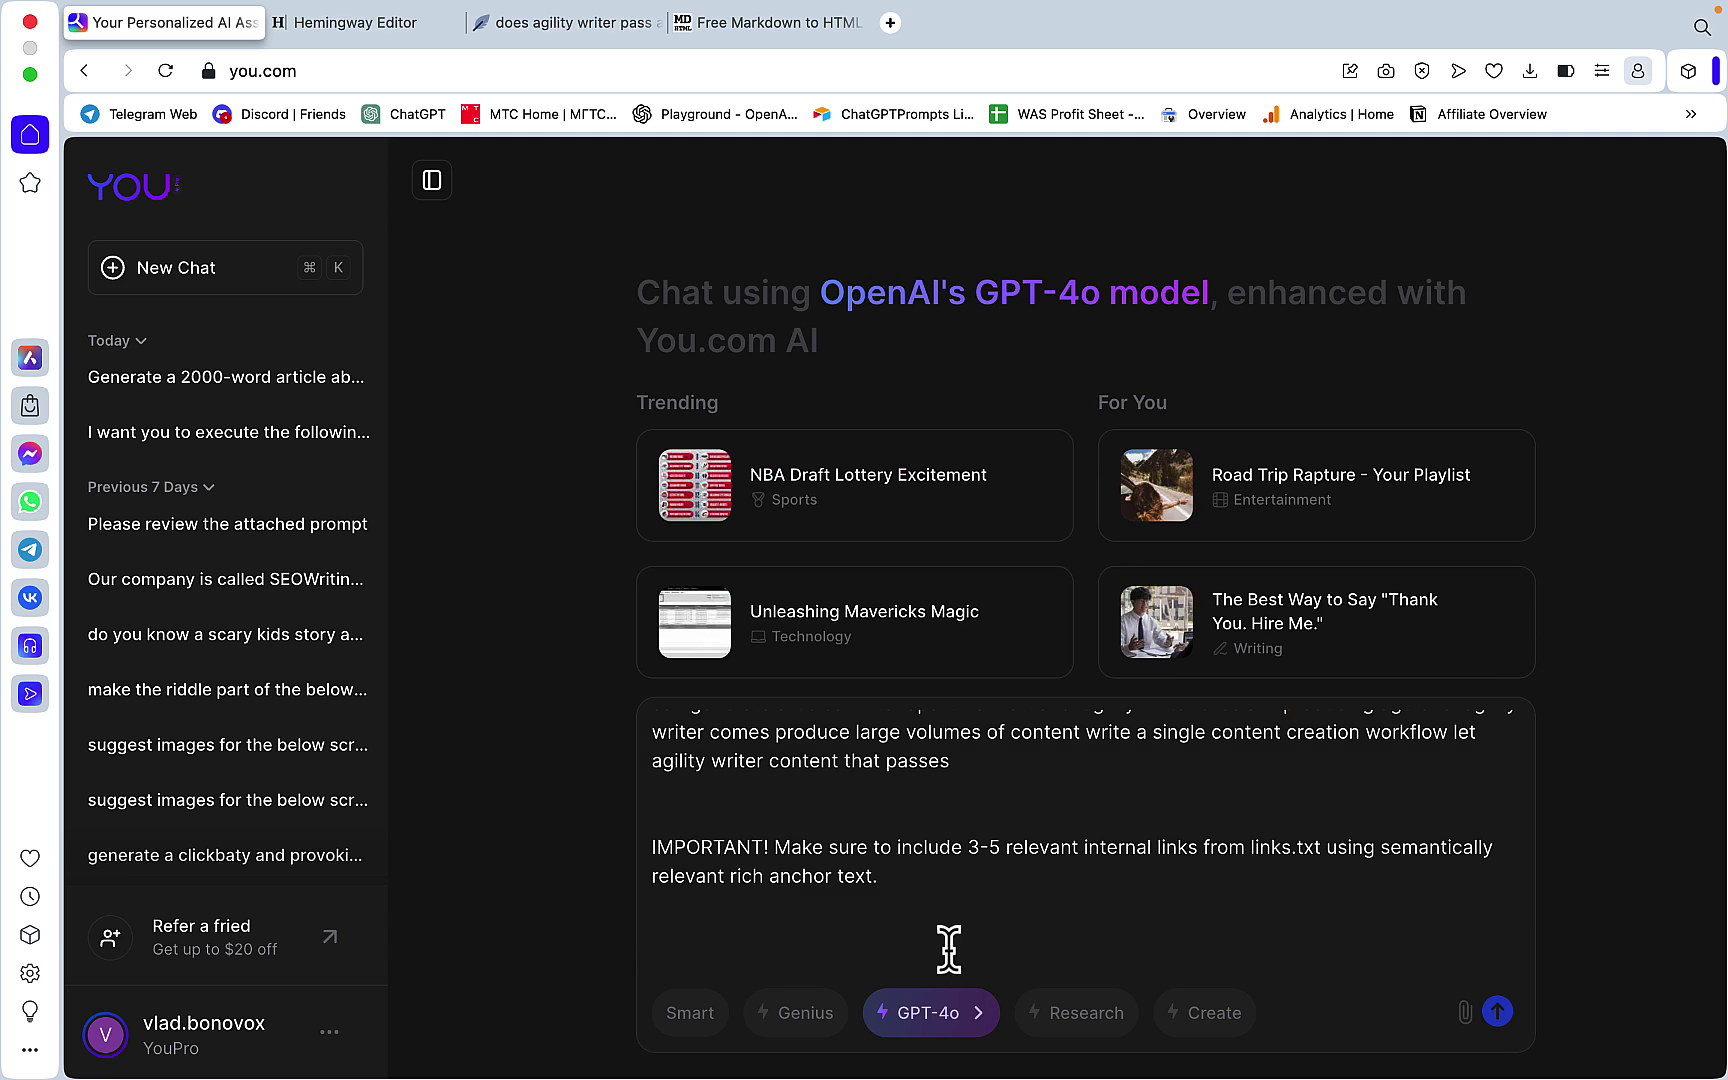
{"action": "left_click", "coordinate": [1465, 1012]}
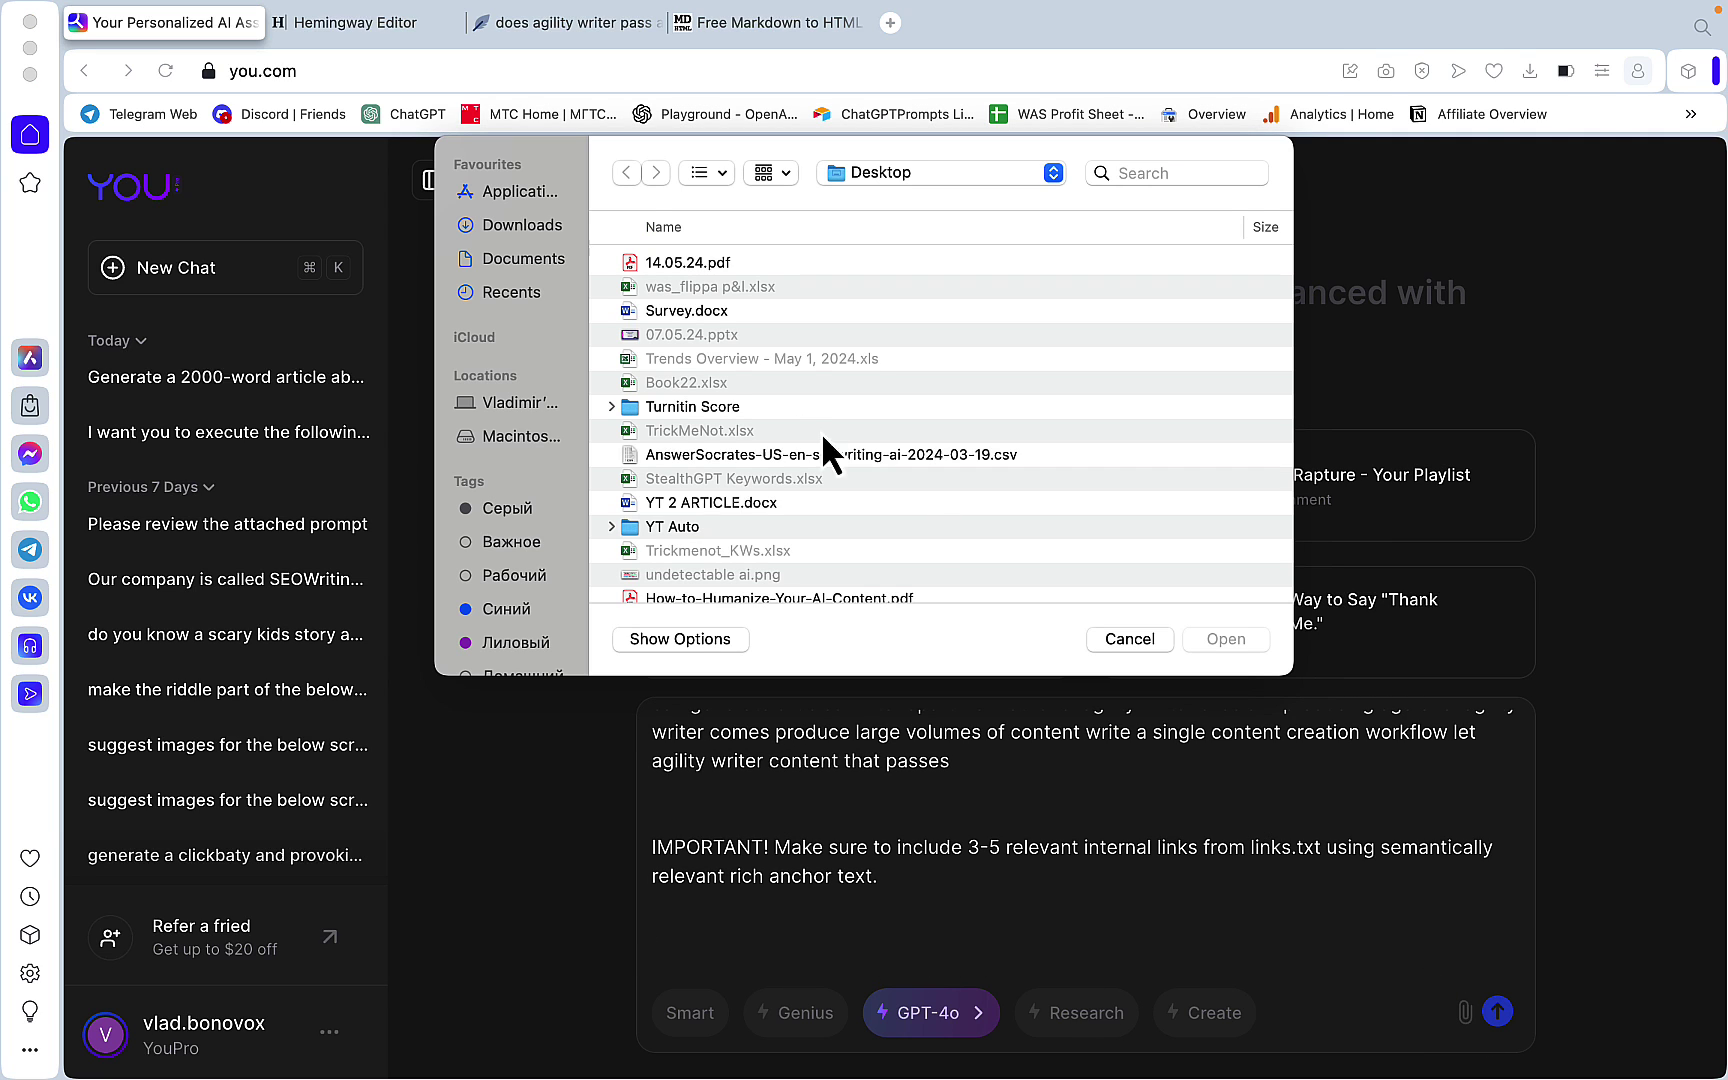
{"action": "scroll", "coordinate": [693, 350], "scroll_direction": "down", "scroll_amount": 5}
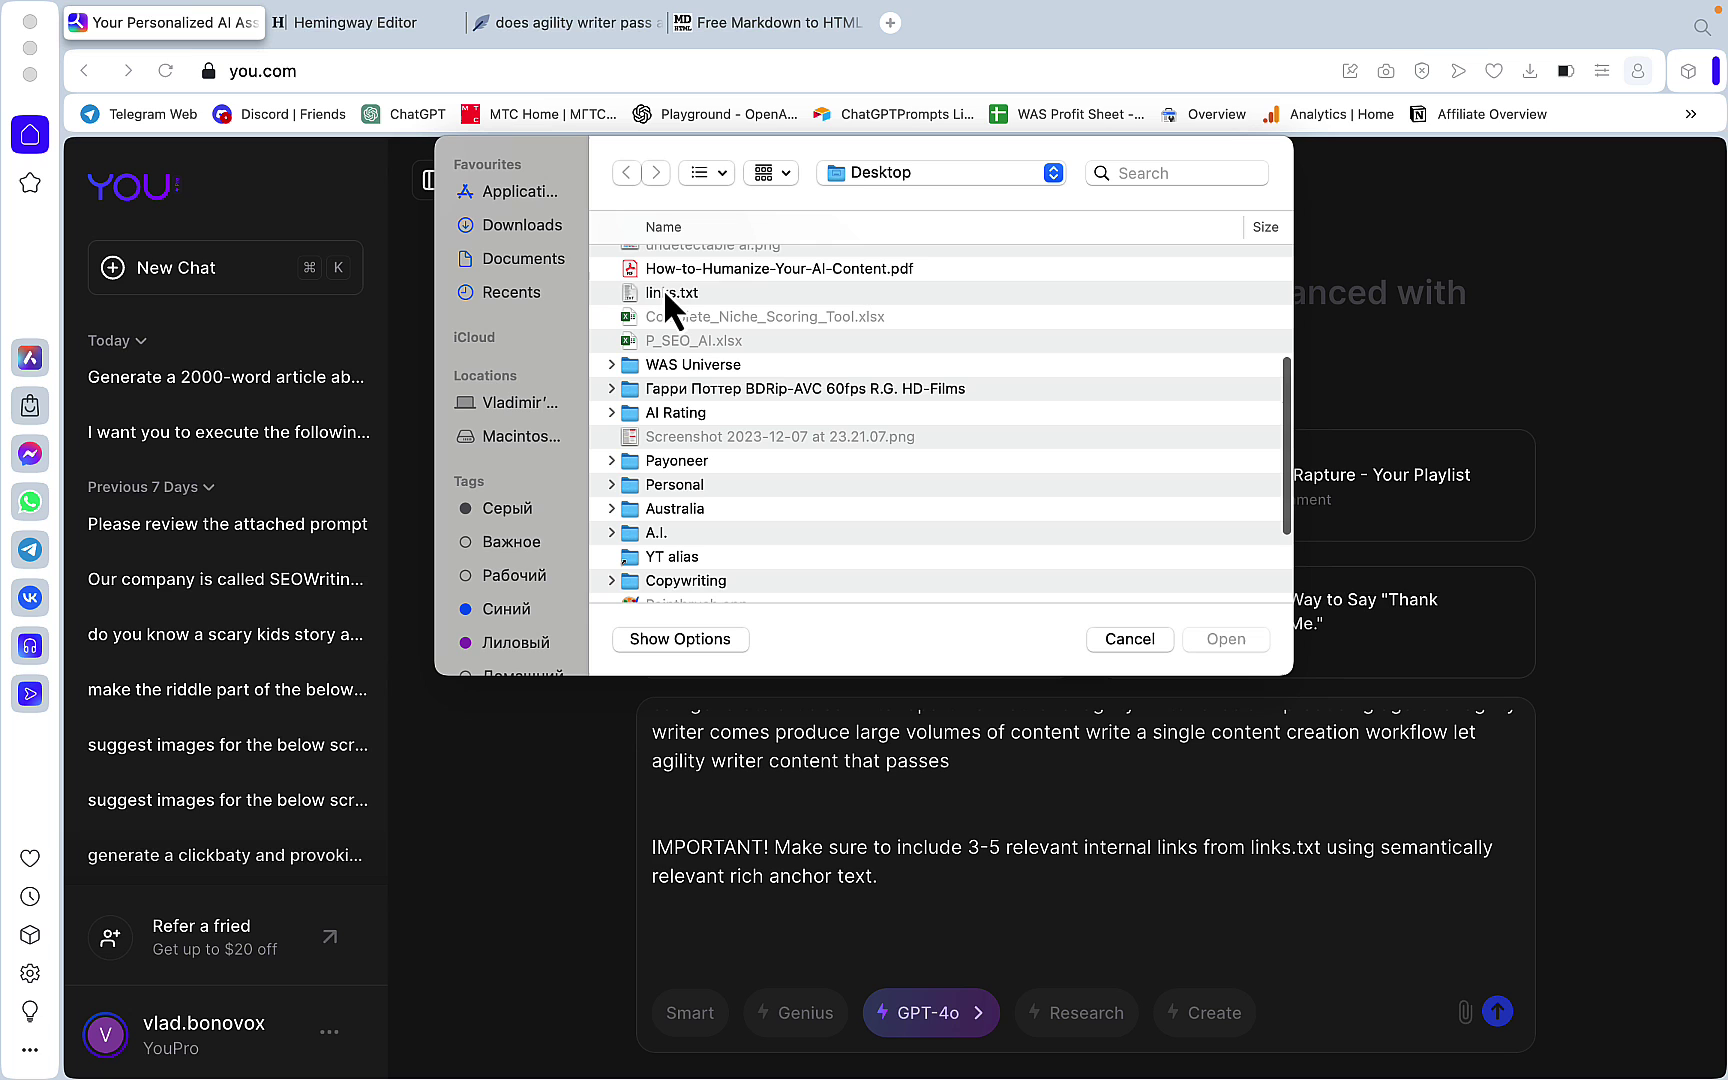
{"action": "left_click", "coordinate": [663, 292]}
{"action": "left_click", "coordinate": [1251, 639]}
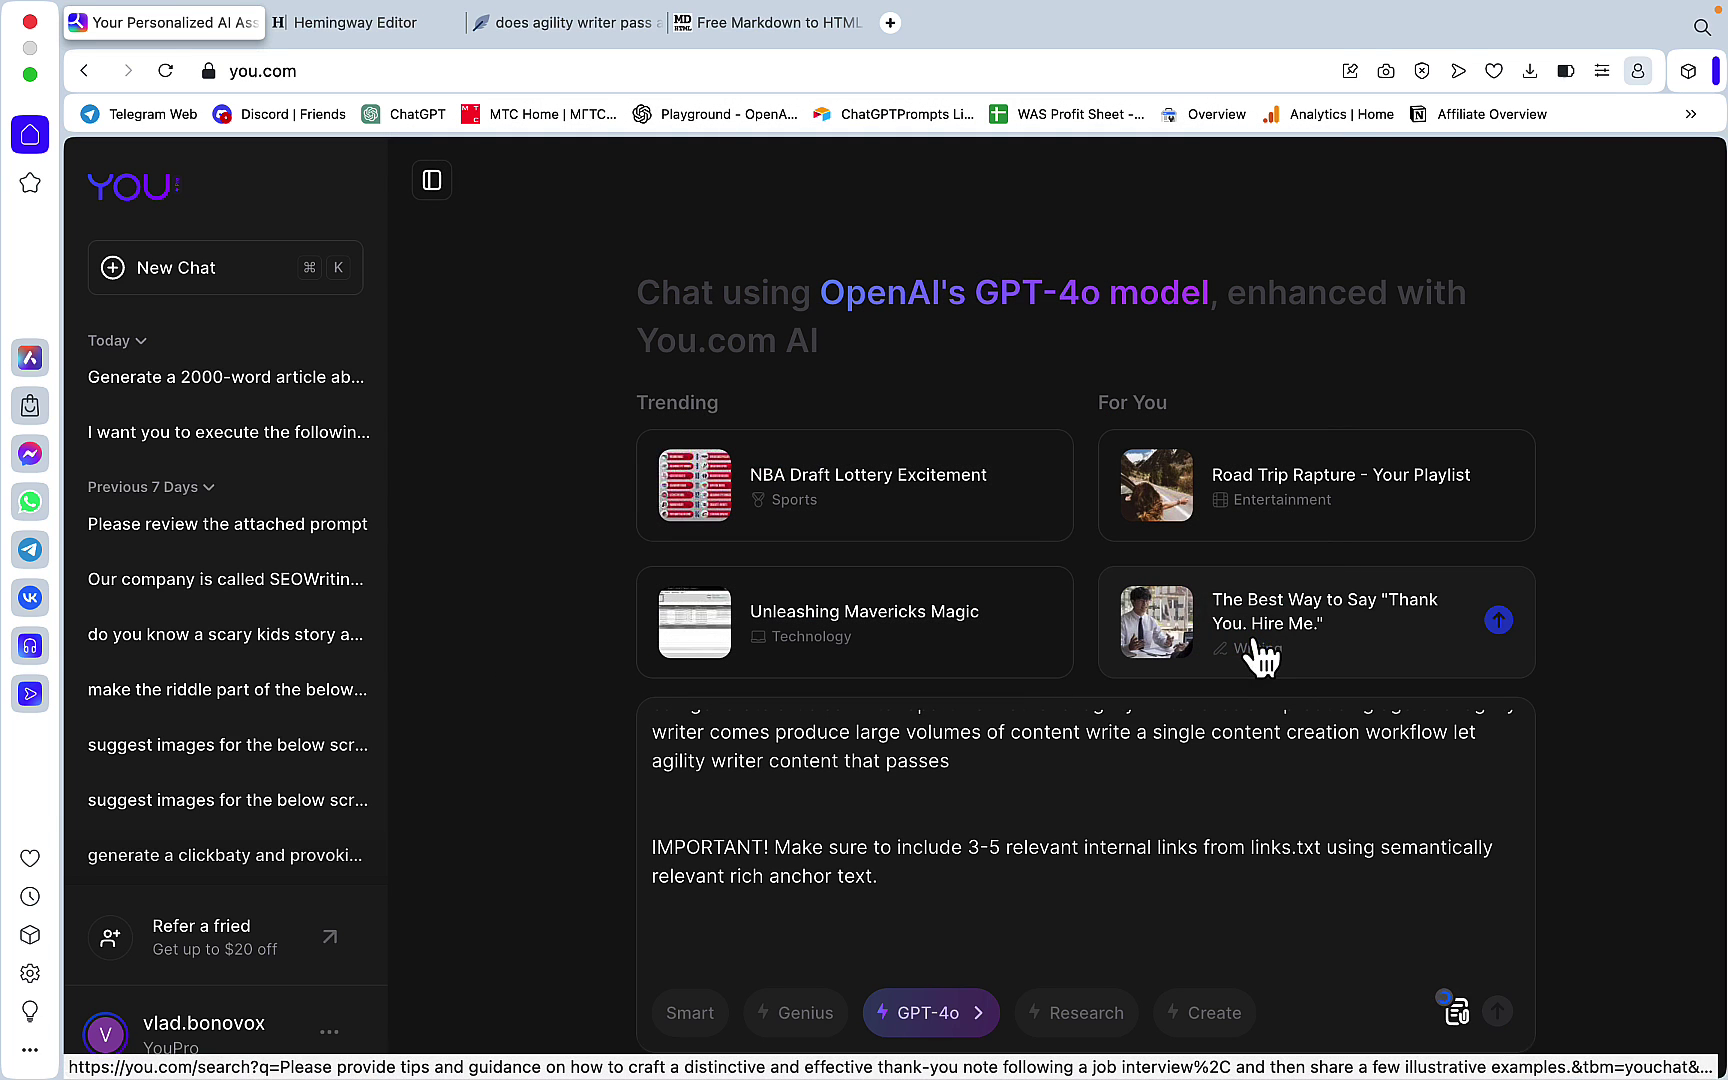
Review the prompt and send the Agility Writer article request to GPT-4o
{"action": "scroll", "coordinate": [1149, 889], "scroll_direction": "up", "scroll_amount": 10}
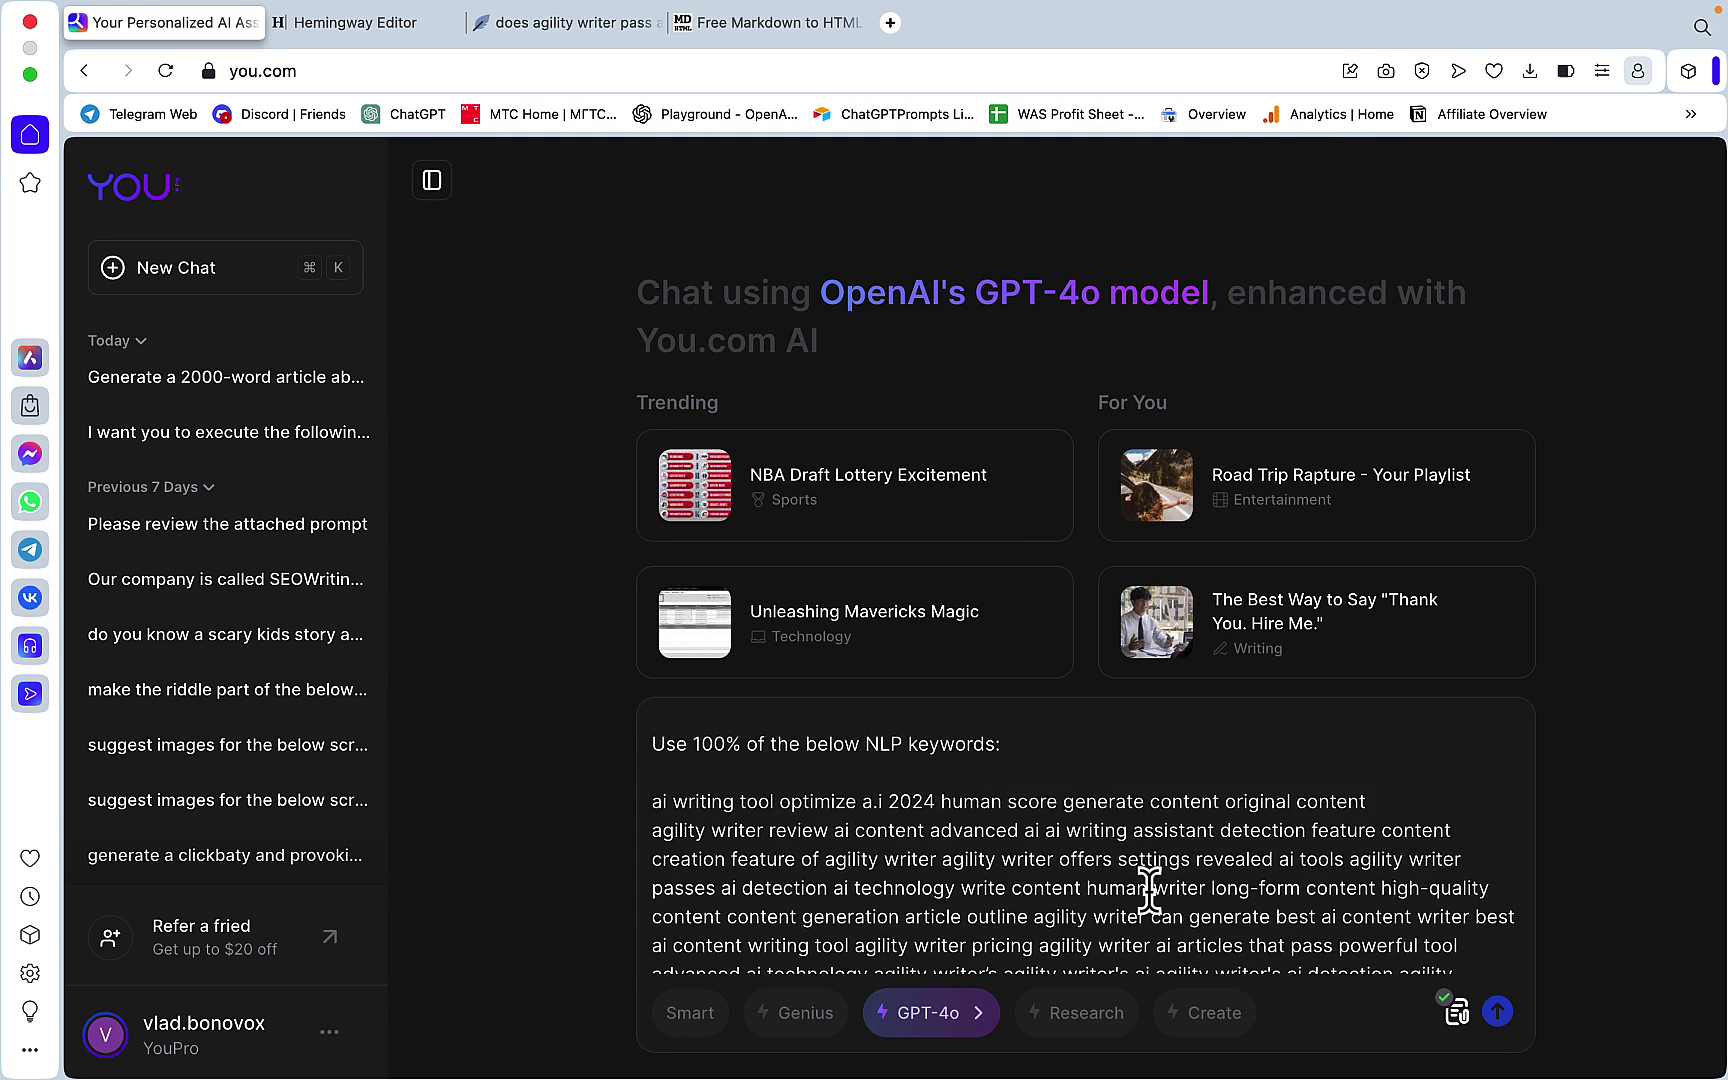
{"action": "scroll", "coordinate": [1149, 889], "scroll_direction": "down", "scroll_amount": 2}
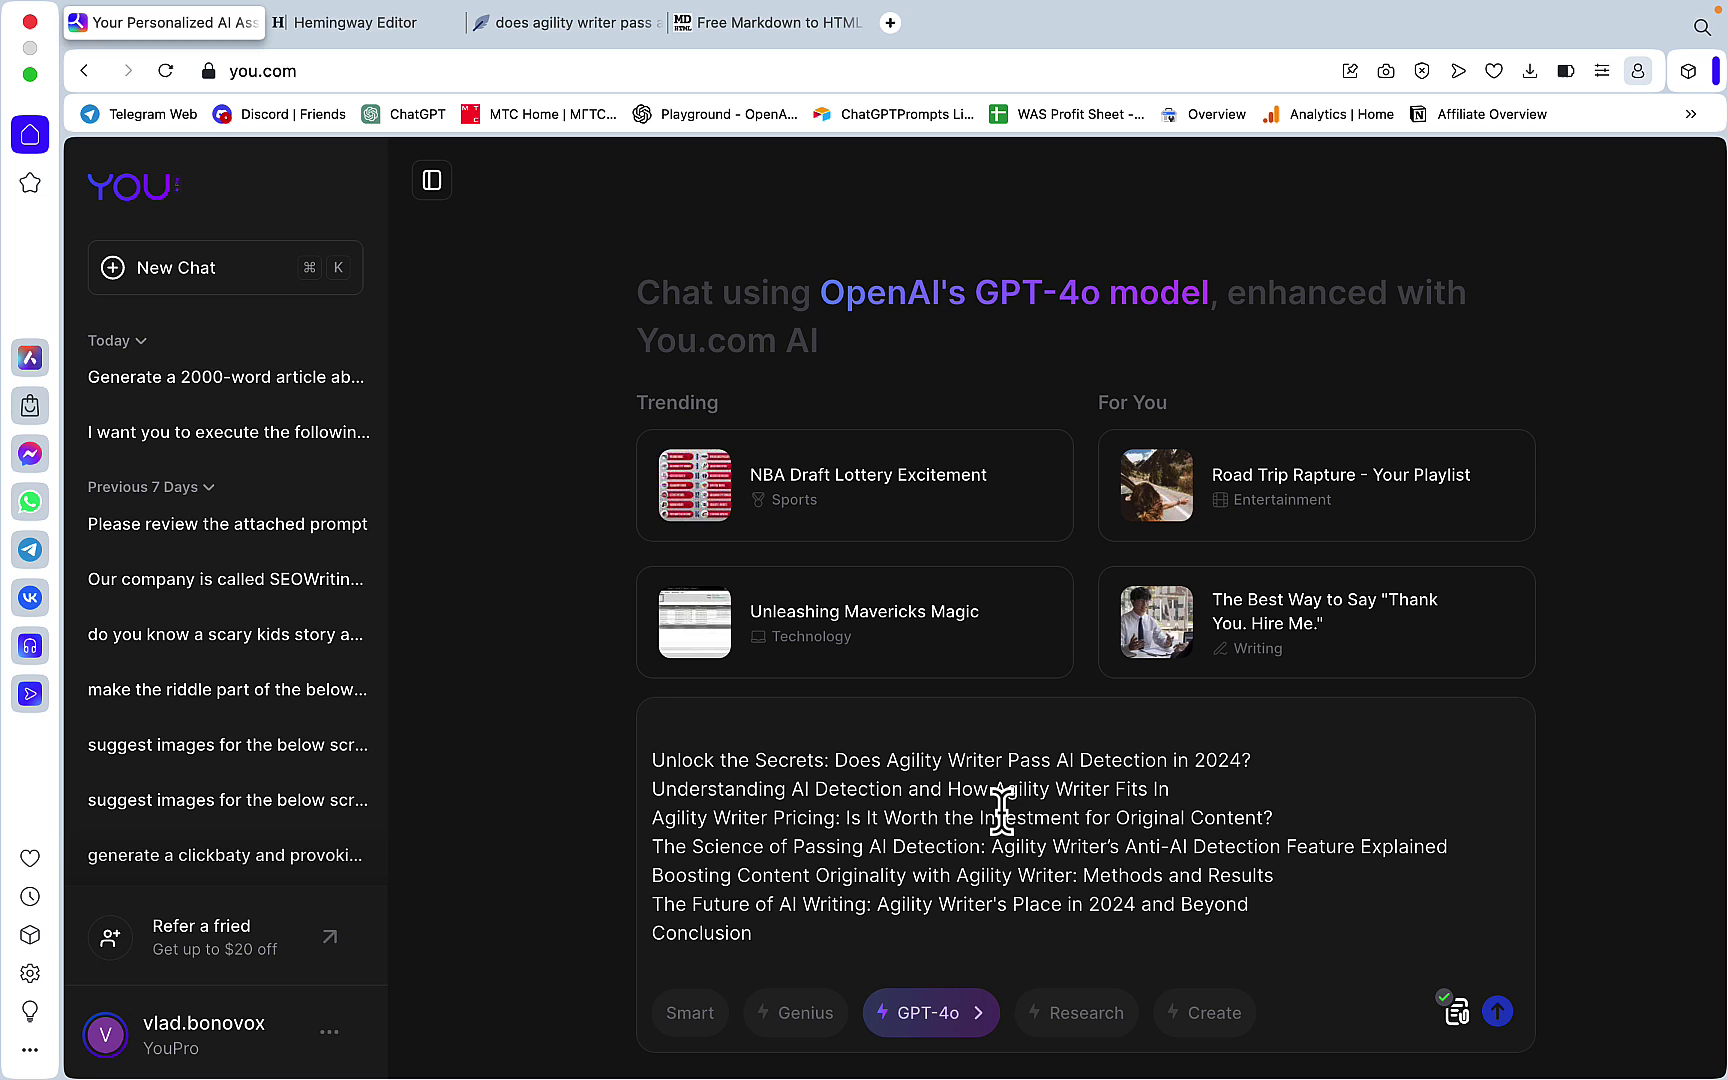
{"action": "scroll", "coordinate": [872, 791], "scroll_direction": "down", "scroll_amount": 5}
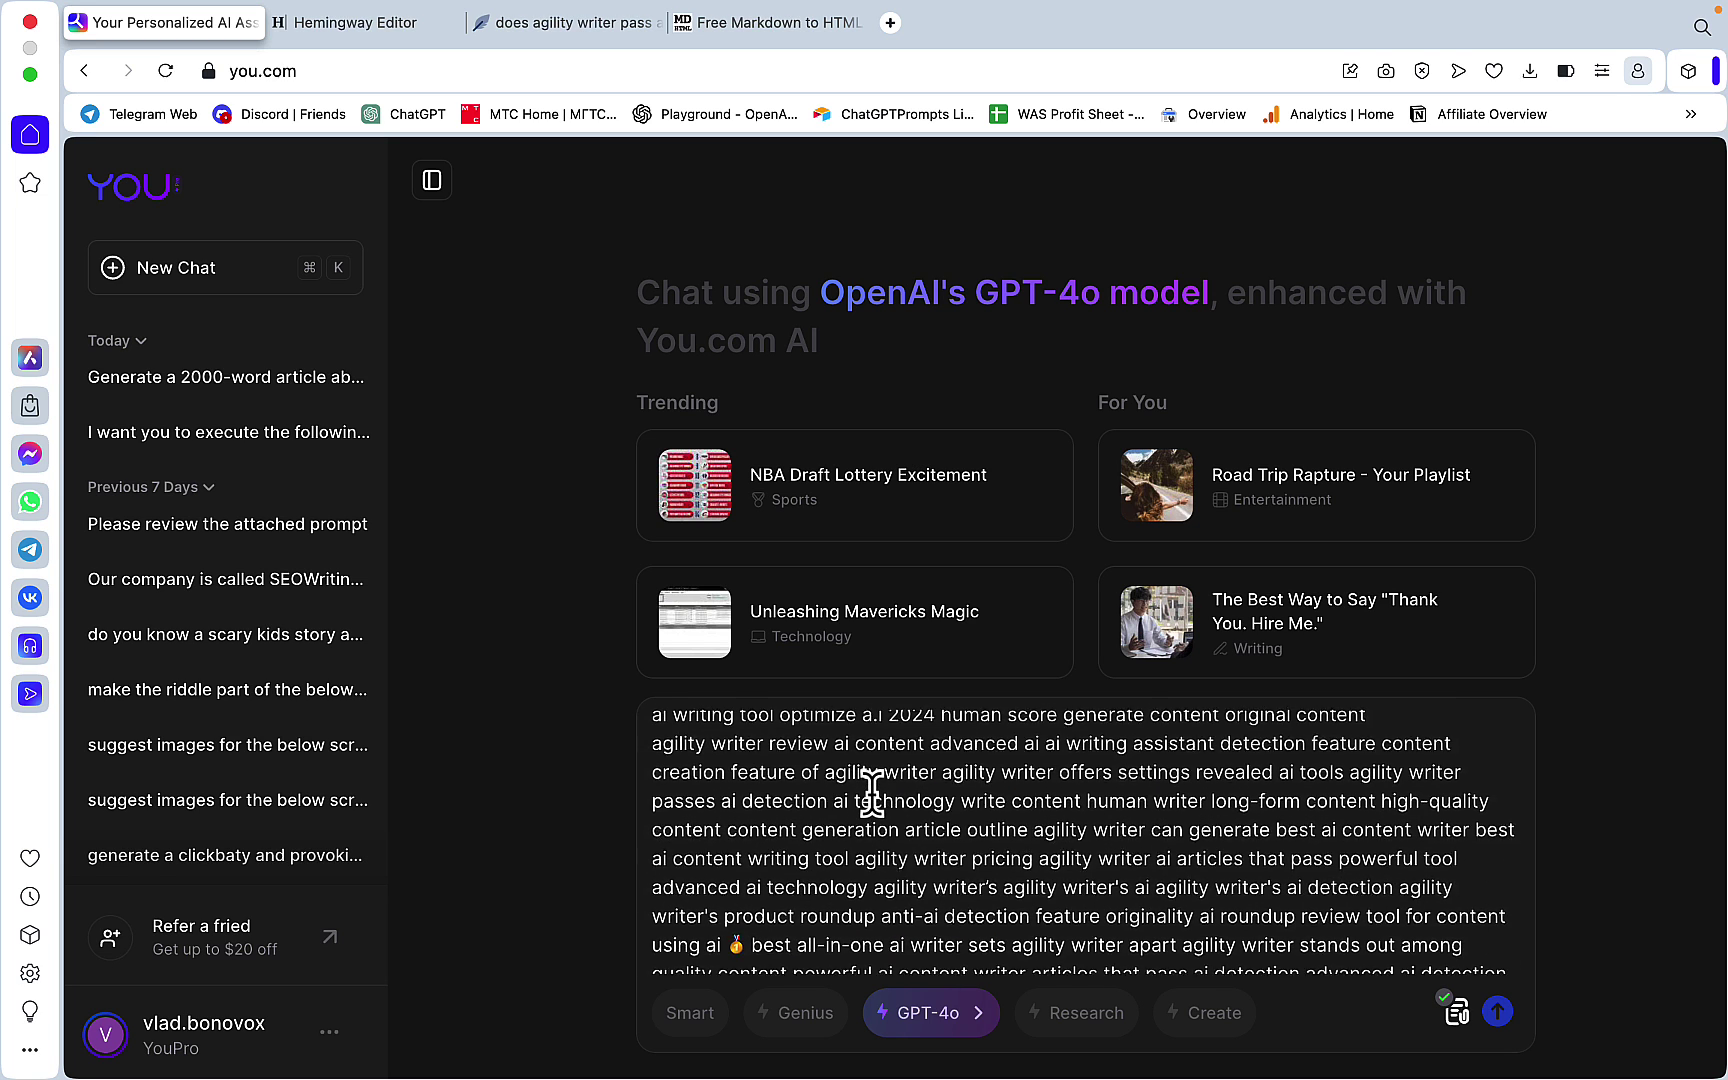
{"action": "scroll", "coordinate": [1020, 830], "scroll_direction": "down", "scroll_amount": 3}
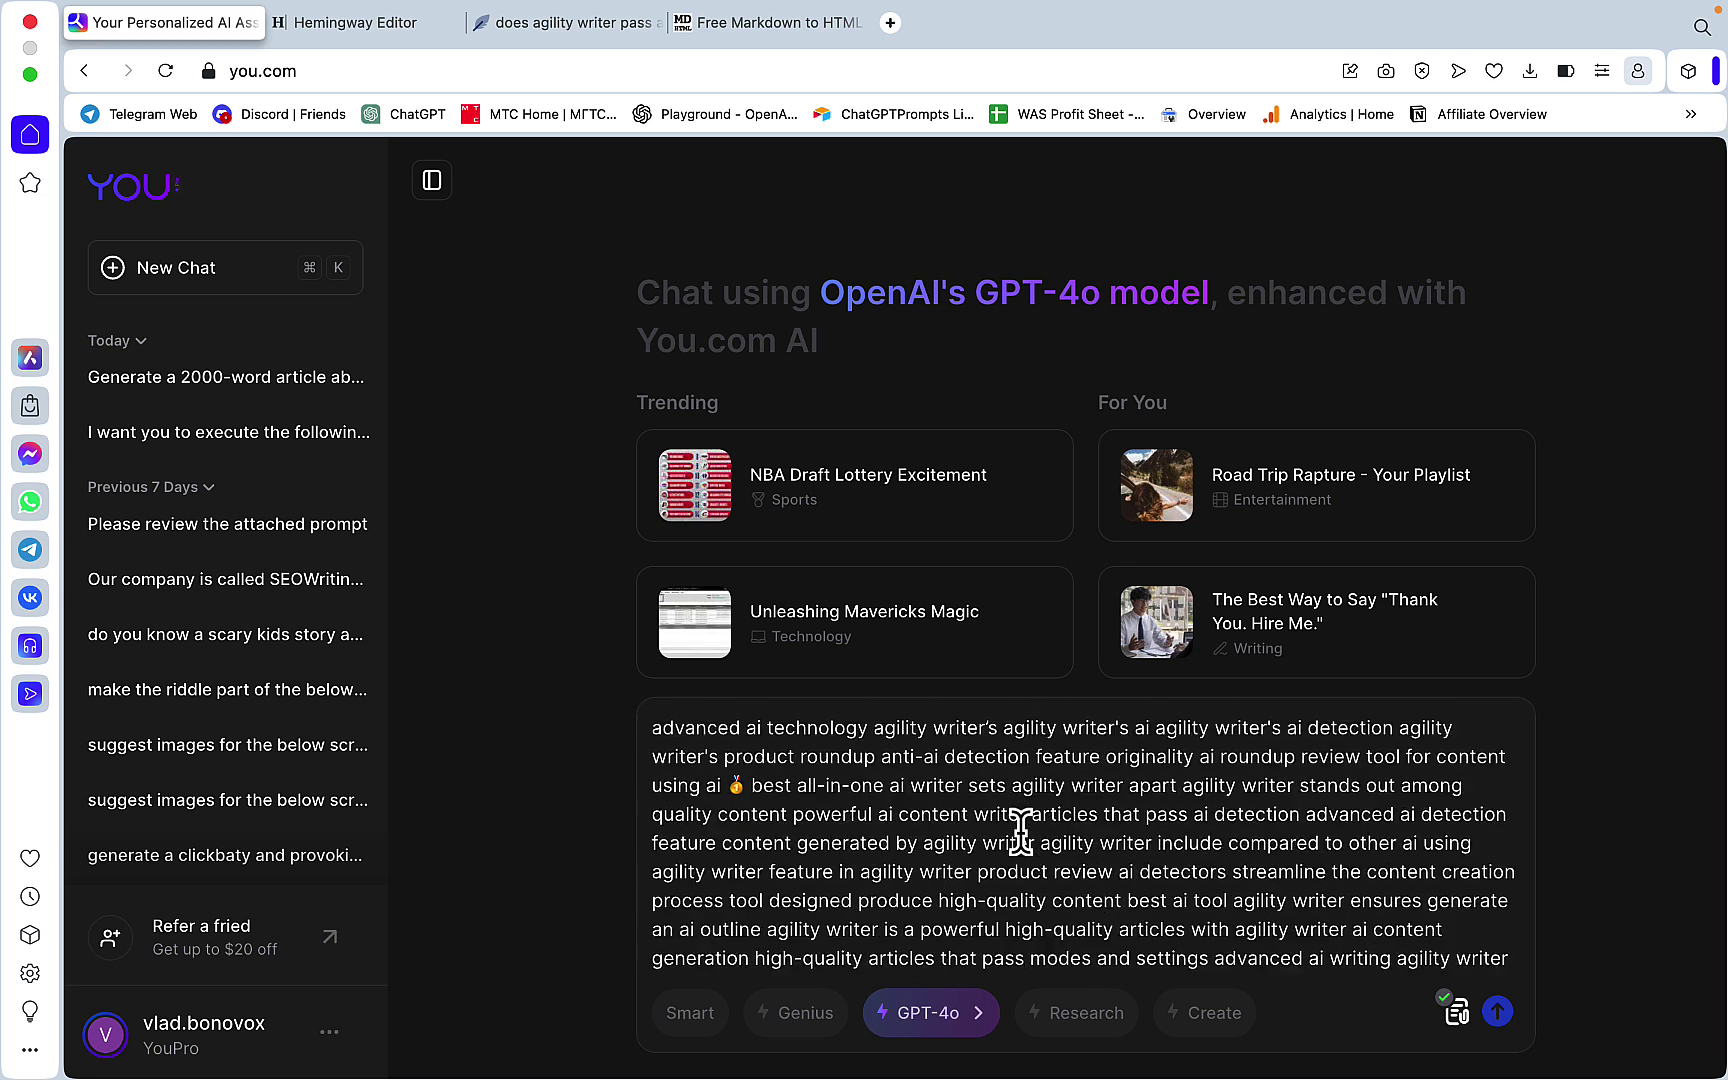
{"action": "scroll", "coordinate": [1020, 830], "scroll_direction": "down", "scroll_amount": 5}
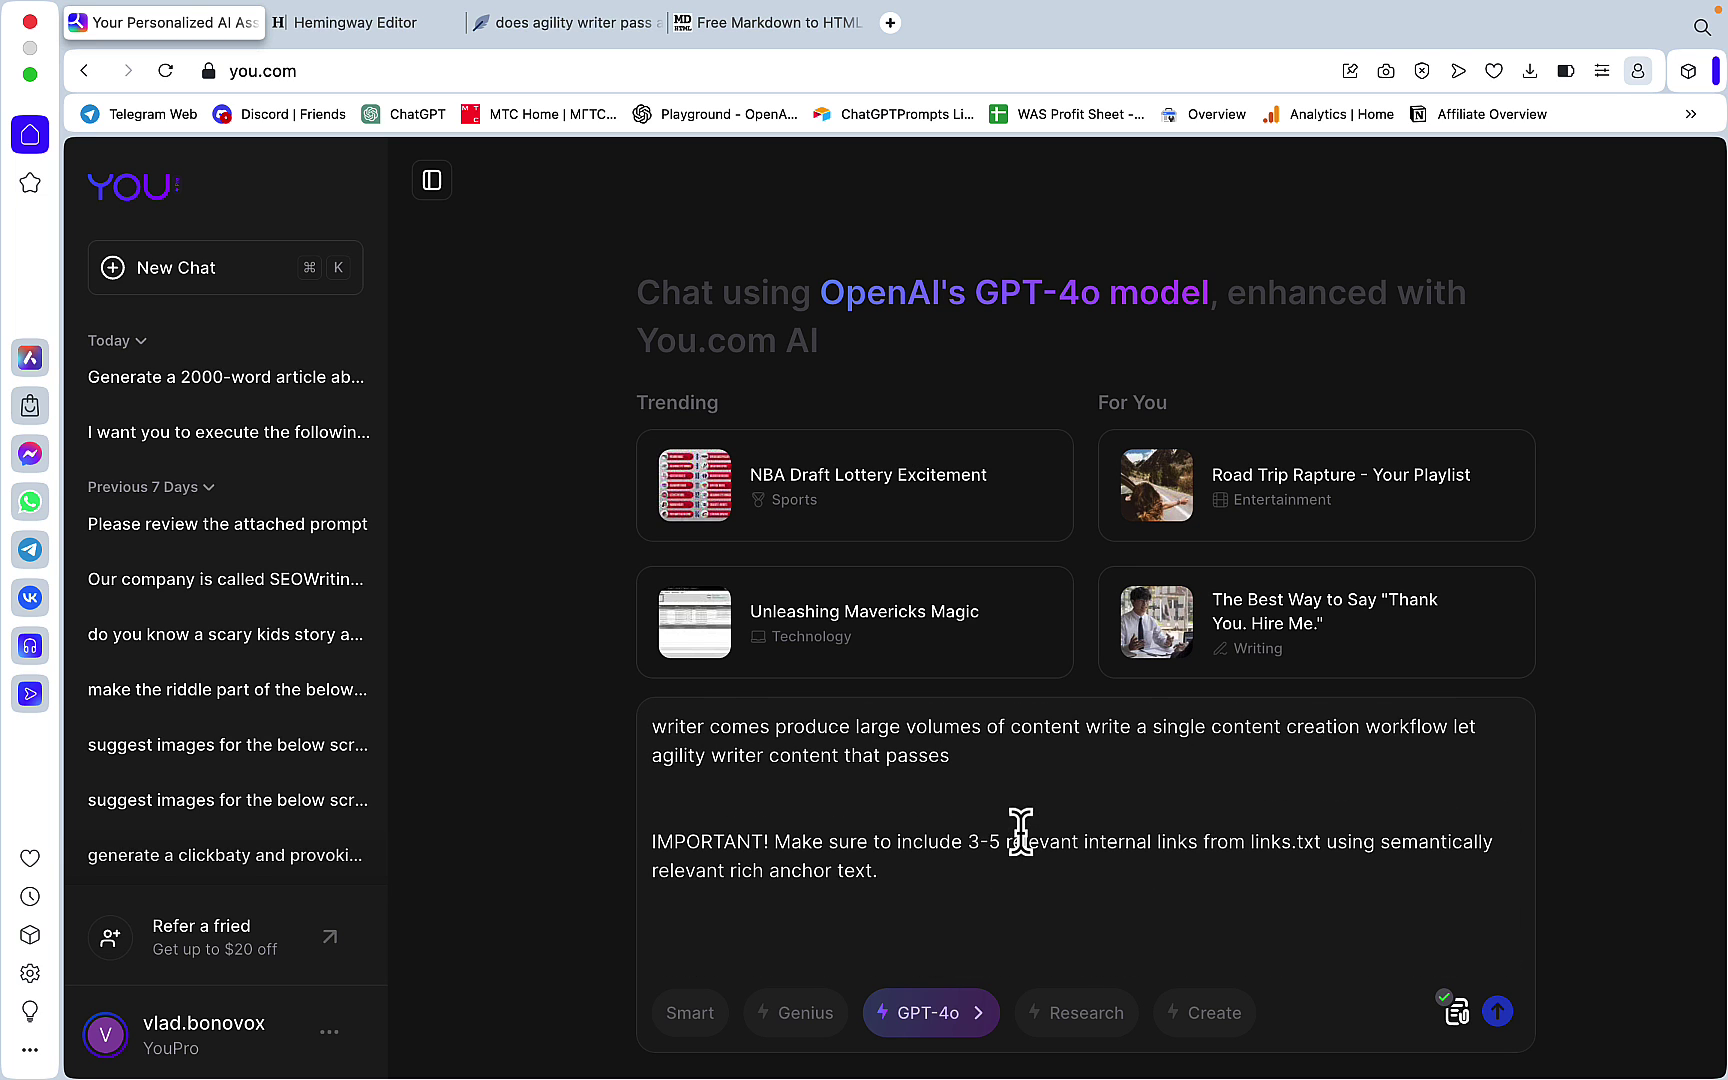
{"action": "left_click", "coordinate": [1497, 1012]}
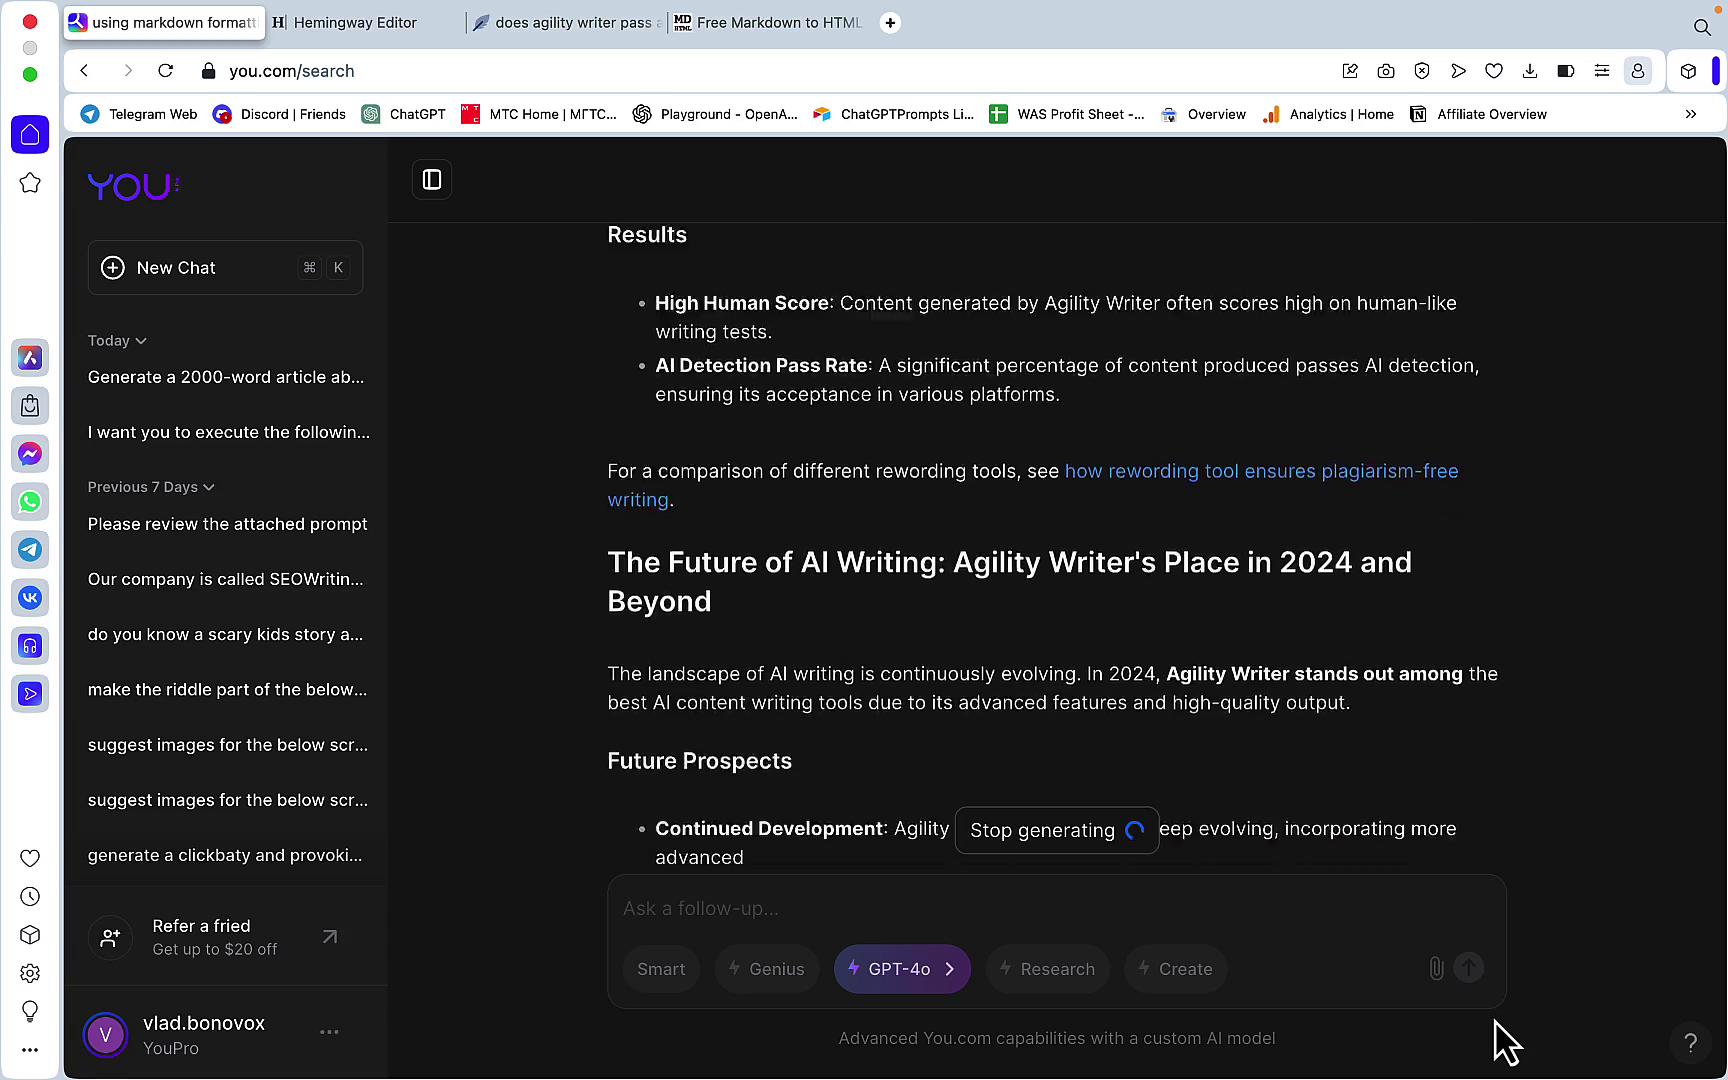
Paste the generated Agility Writer article into NeuronWriter, where it scores 74
{"action": "key", "text": "super+3"}
{"action": "key", "text": "ctrl+v"}
{"action": "scroll", "coordinate": [532, 620], "scroll_direction": "up", "scroll_amount": 15}
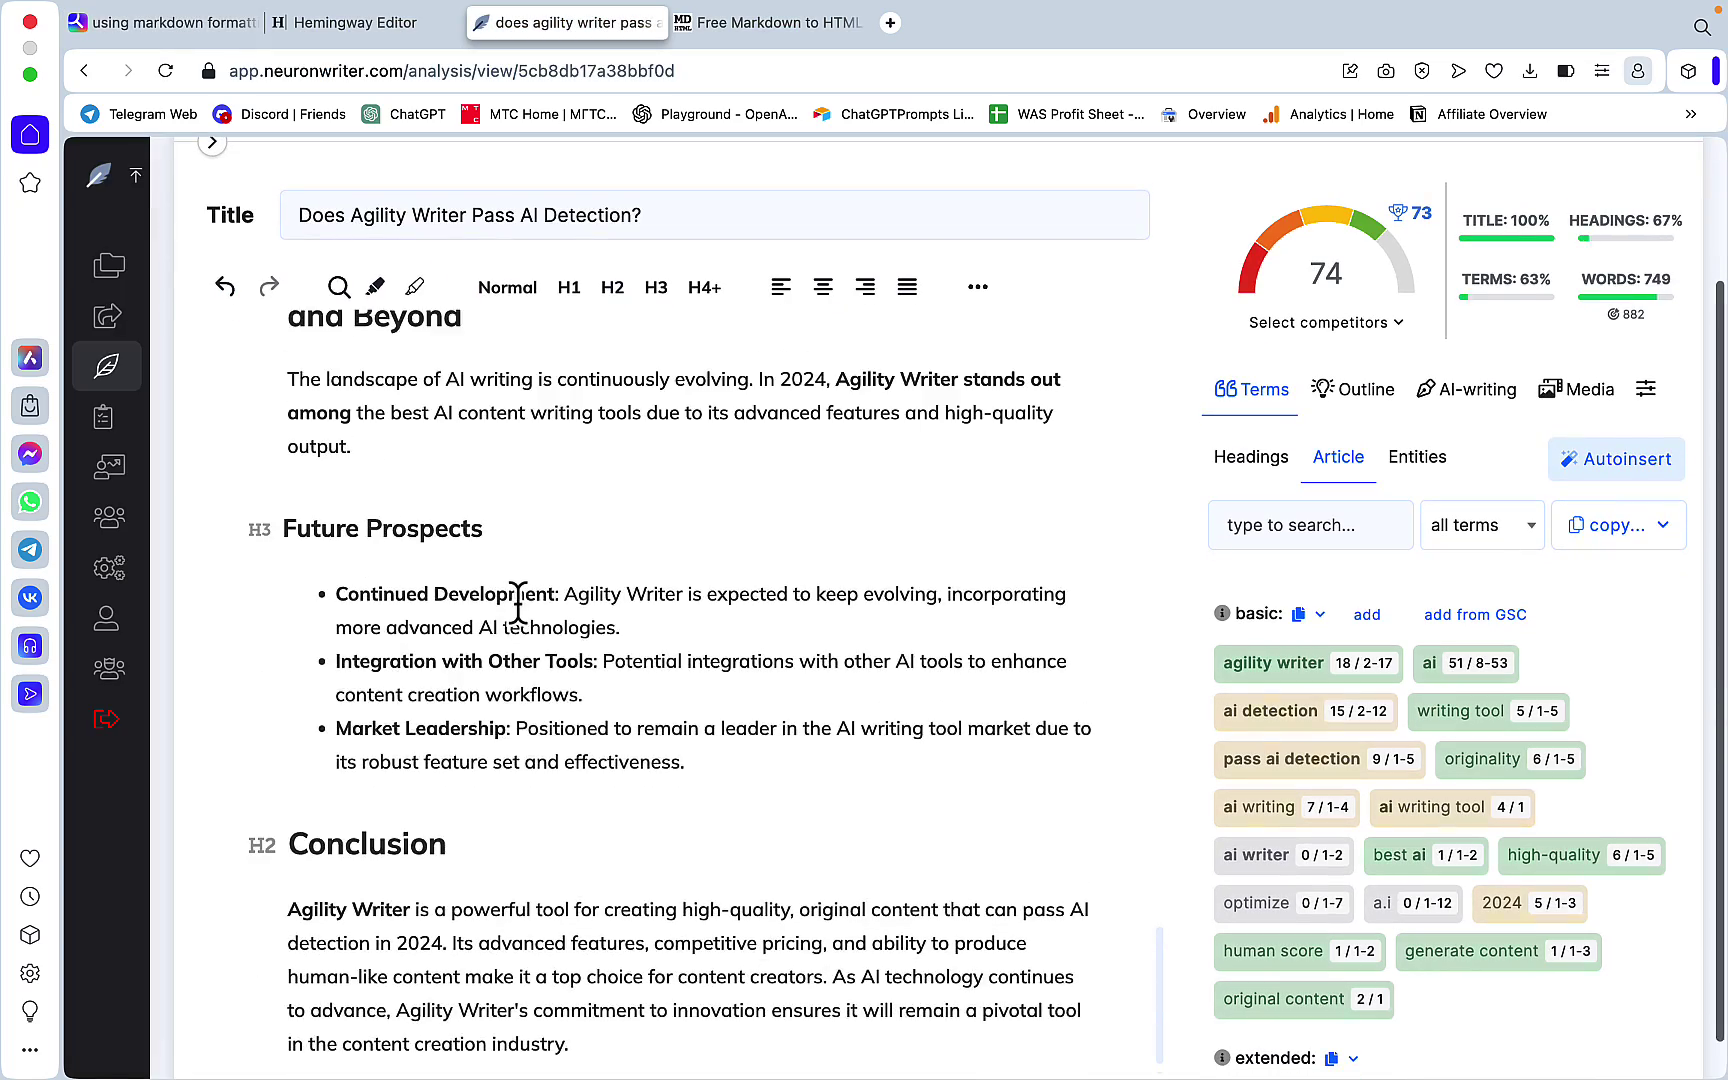
{"action": "scroll", "coordinate": [518, 603], "scroll_direction": "up", "scroll_amount": 10}
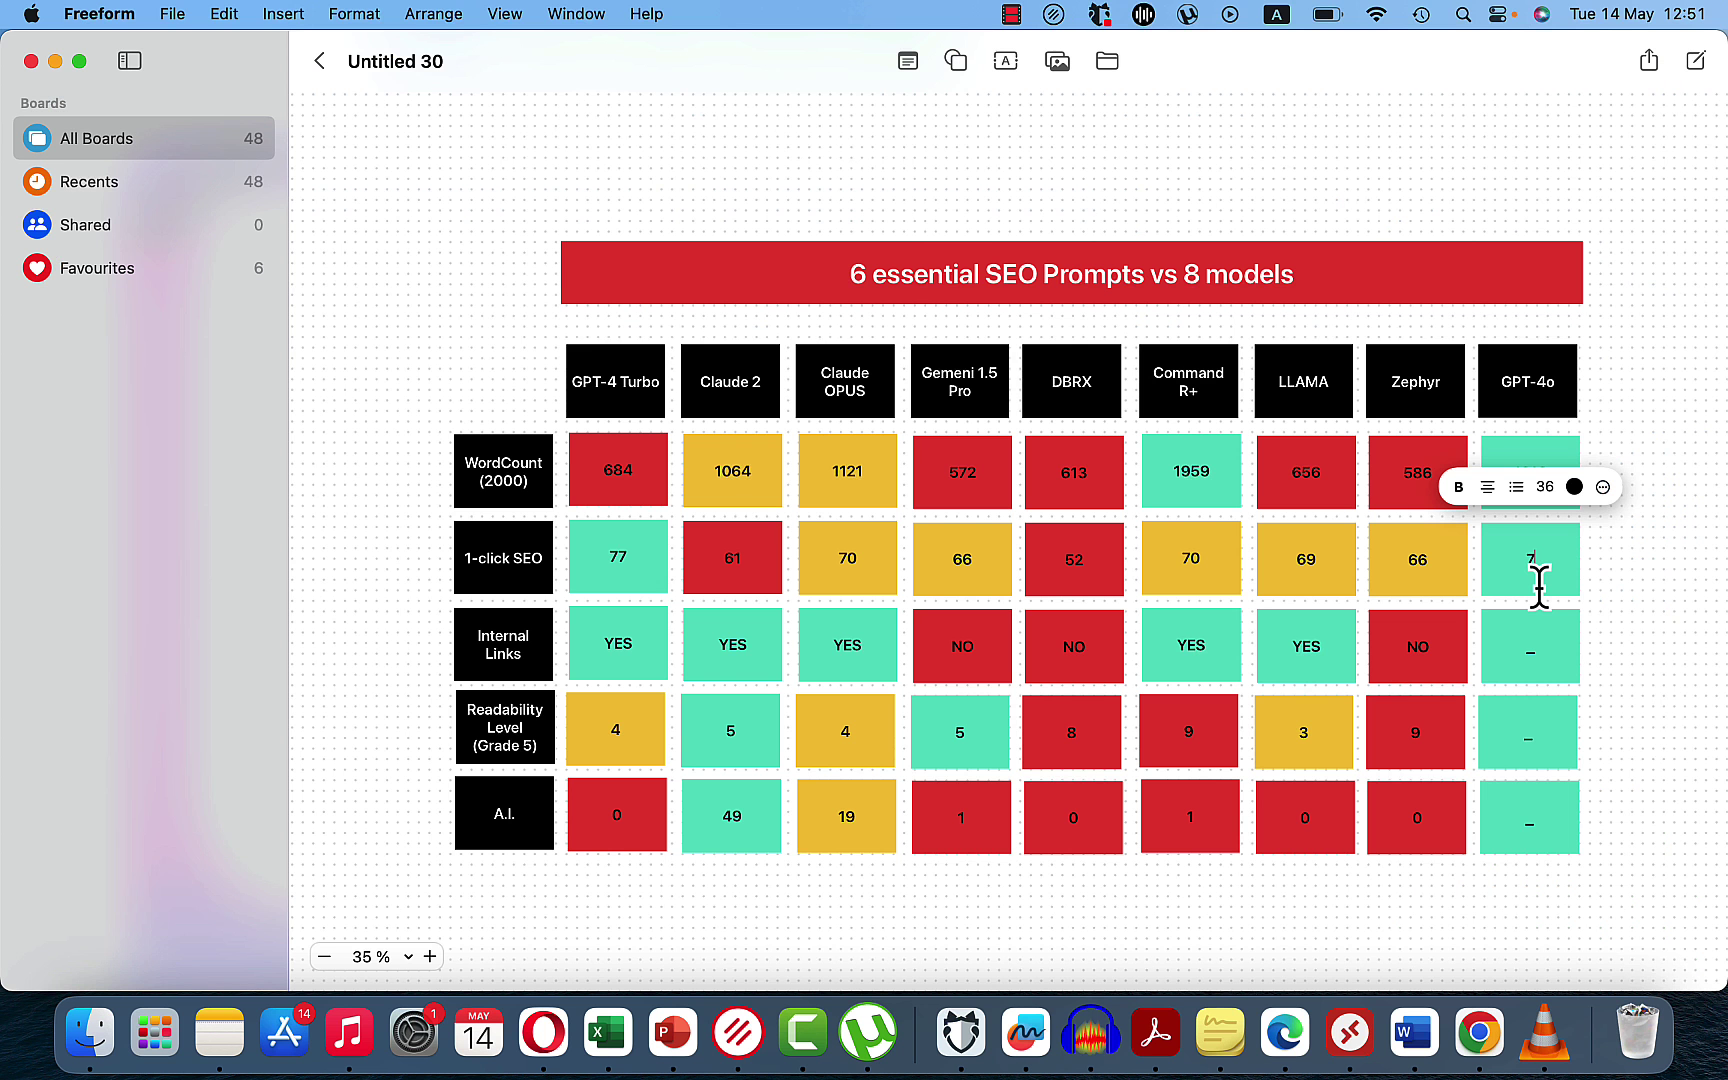
Enter 74 as GPT-4o's 1-click SEO score and YES in its Internal Links cell
{"action": "type", "text": "74"}
{"action": "left_click", "coordinate": [1533, 668]}
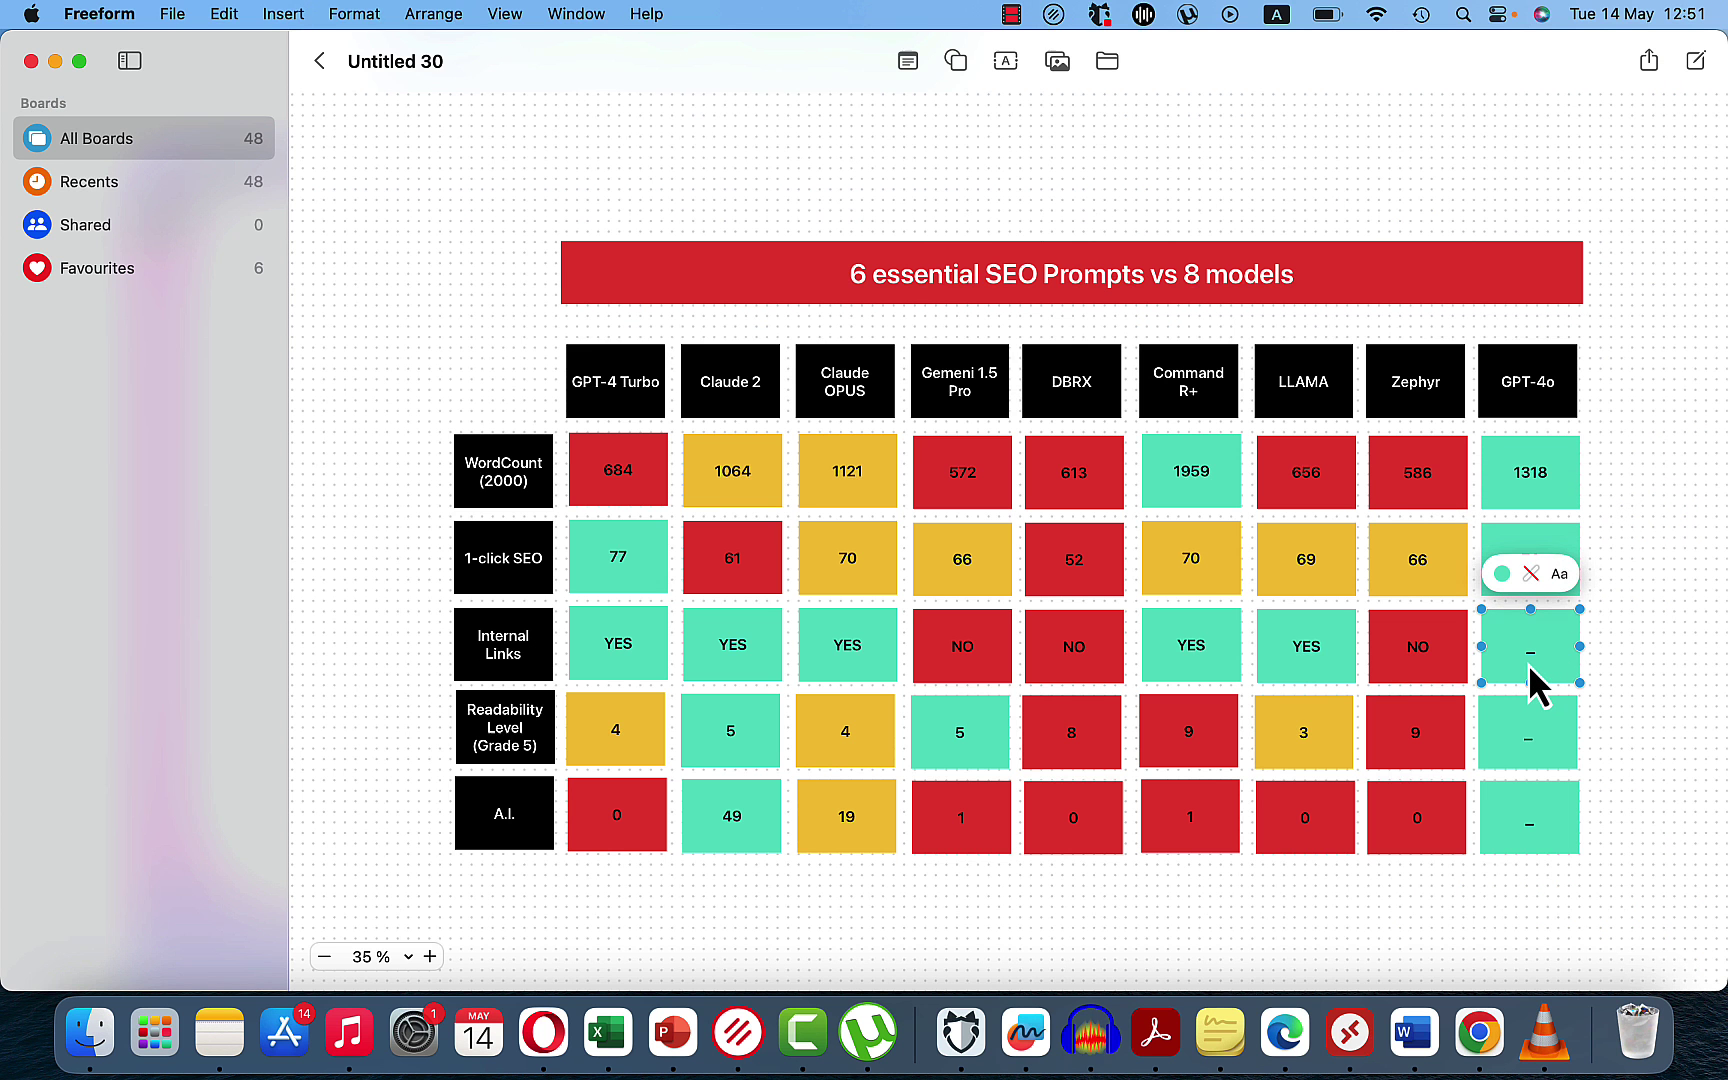
{"action": "double_click", "coordinate": [1530, 660]}
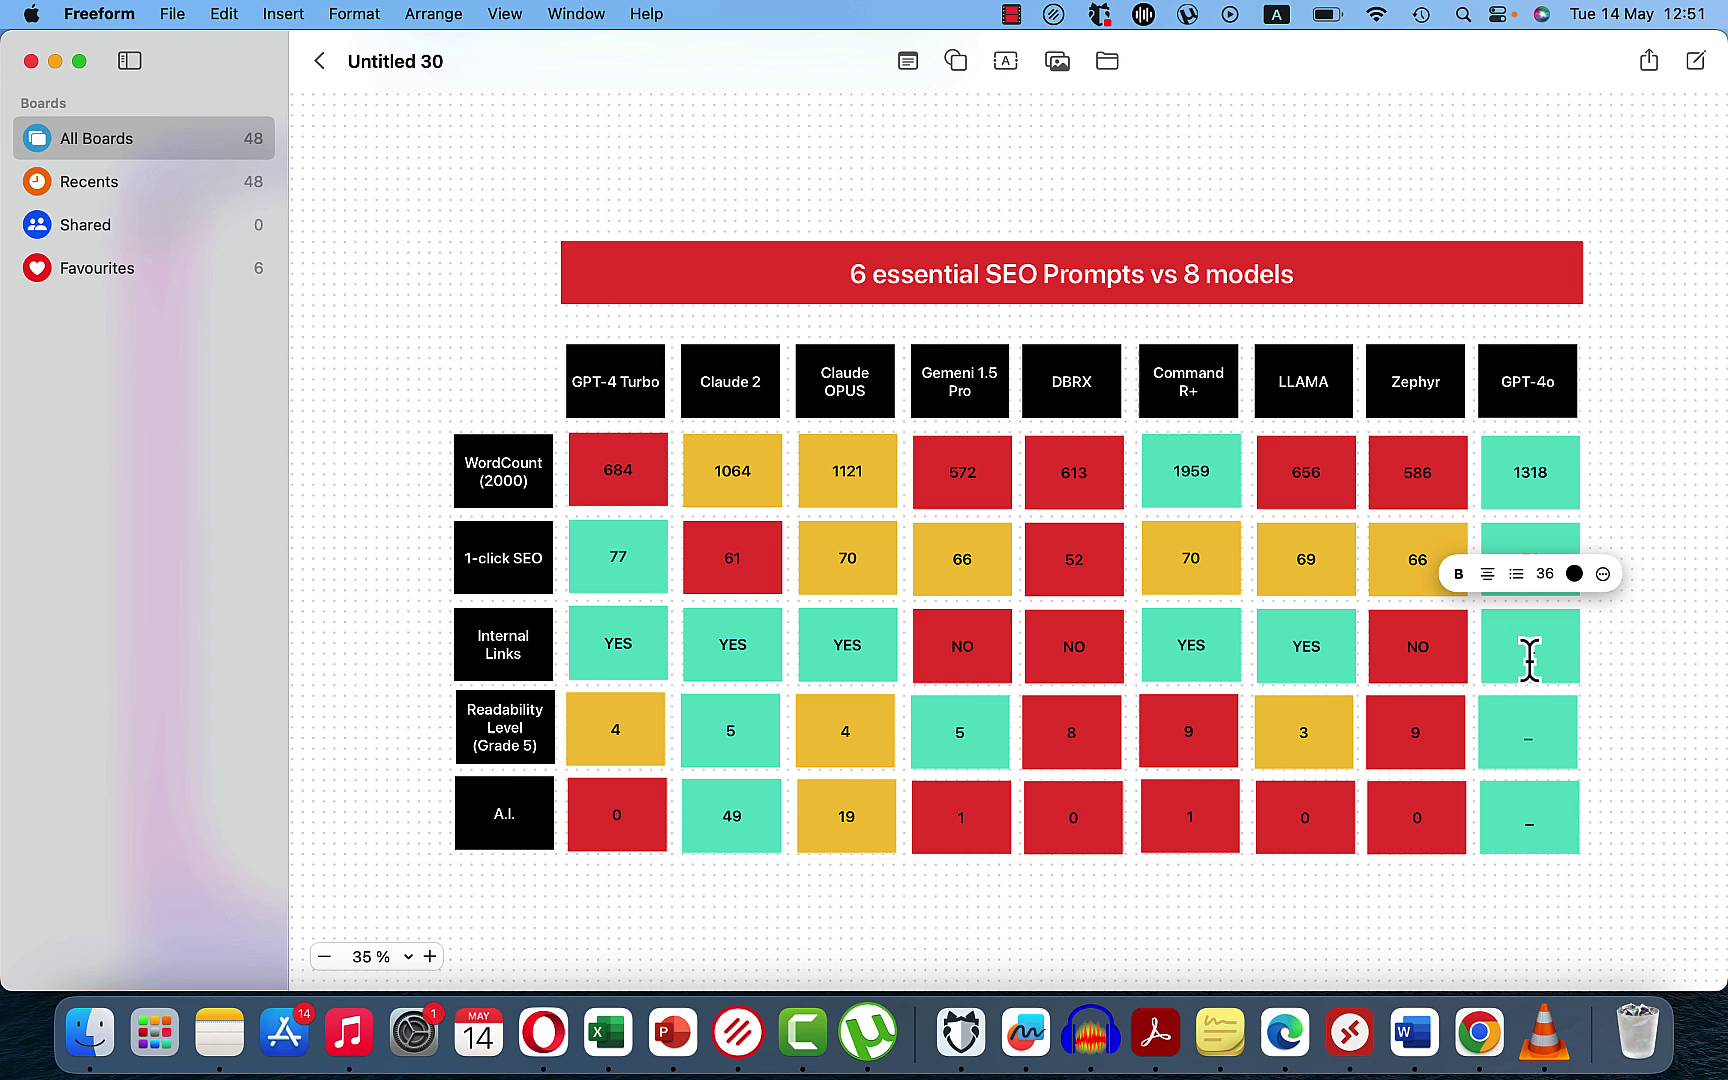
{"action": "type", "text": "YES"}
{"action": "left_click", "coordinate": [1667, 708]}
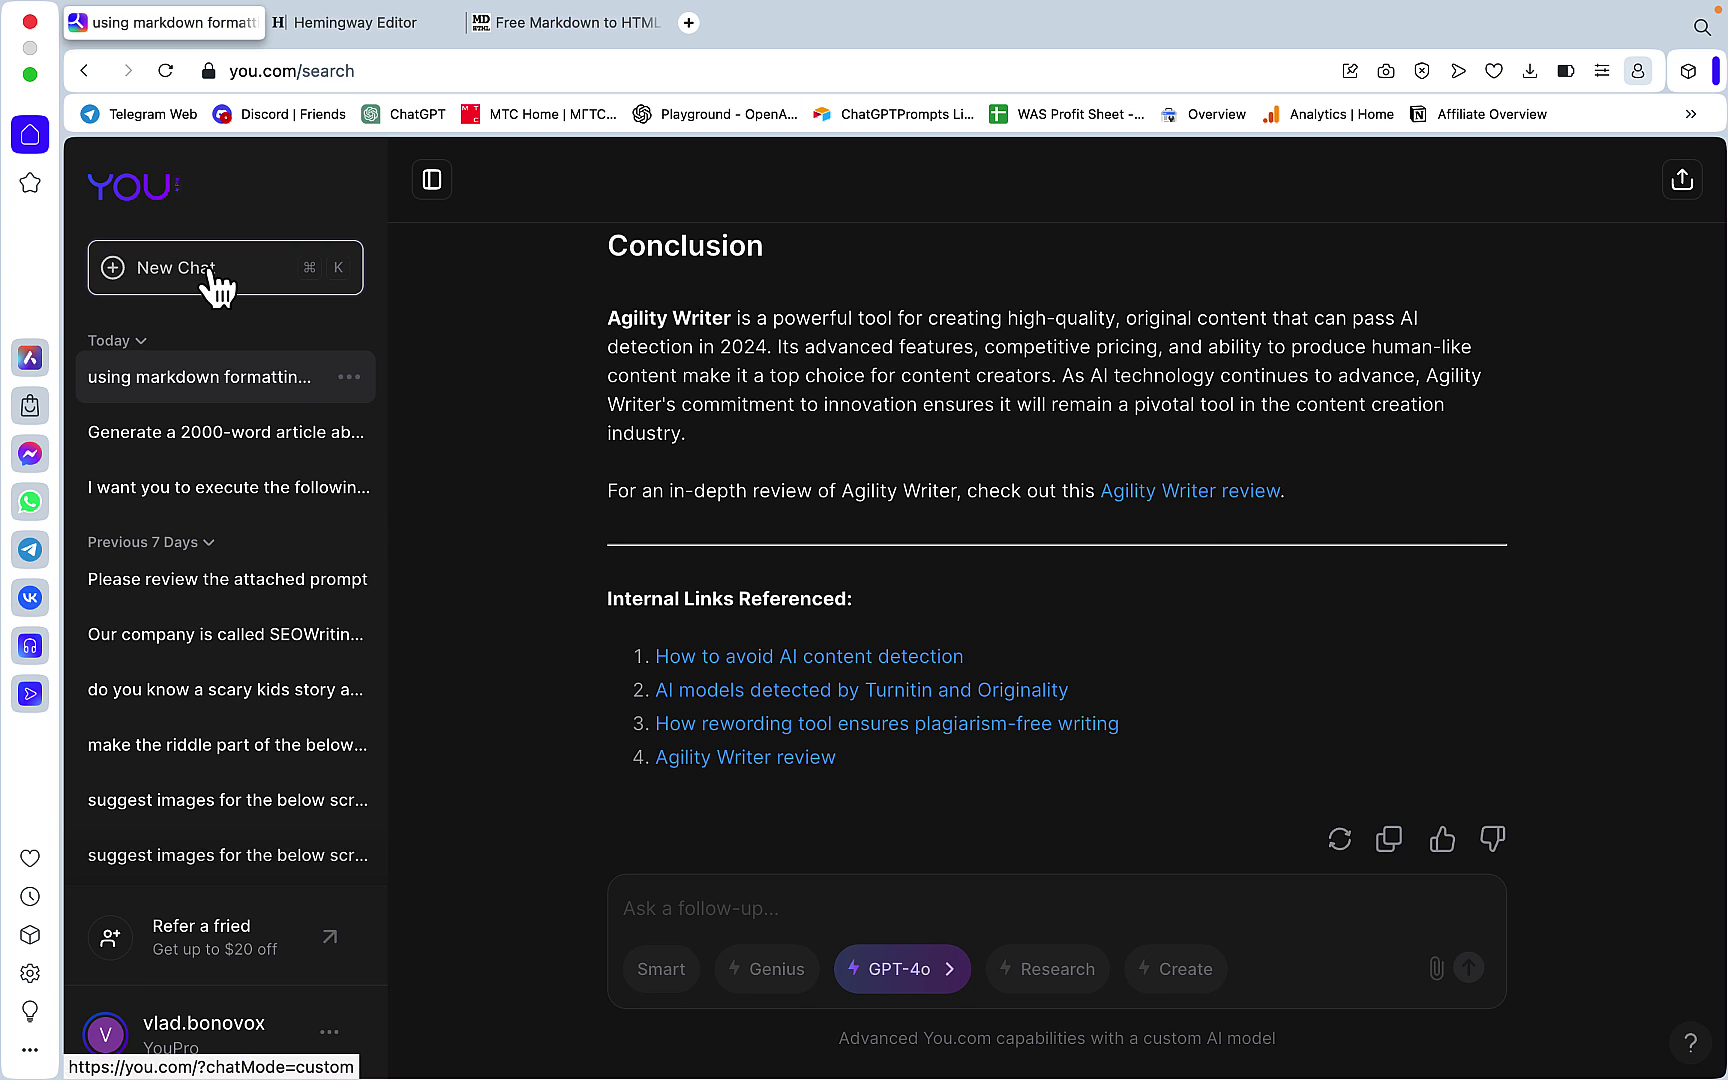
Paste the Grade 5 one-arm pushup prompt into a new chat and render the answer in markdowntohtml.com
{"action": "left_click", "coordinate": [205, 268]}
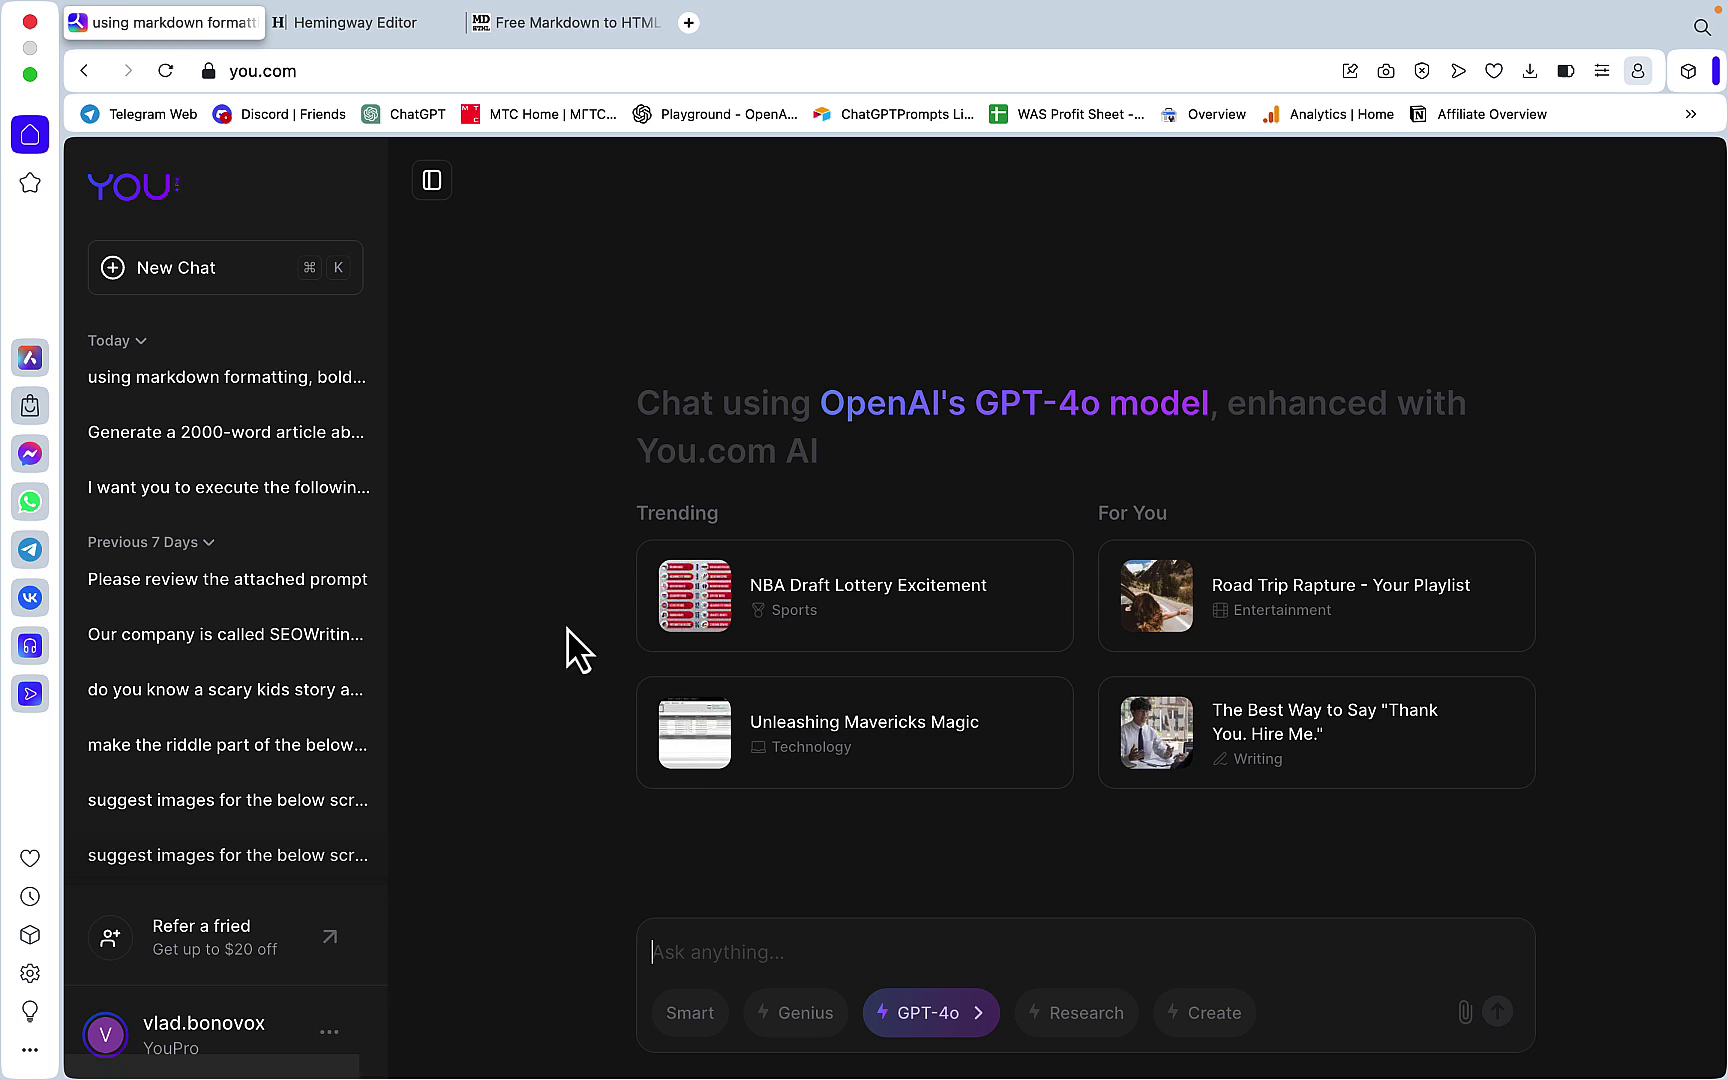
{"action": "type", "text": "Write a 1000-word article about \"how to perform a one-arm pushup\" using simple English at a readability level of Grade 5"}
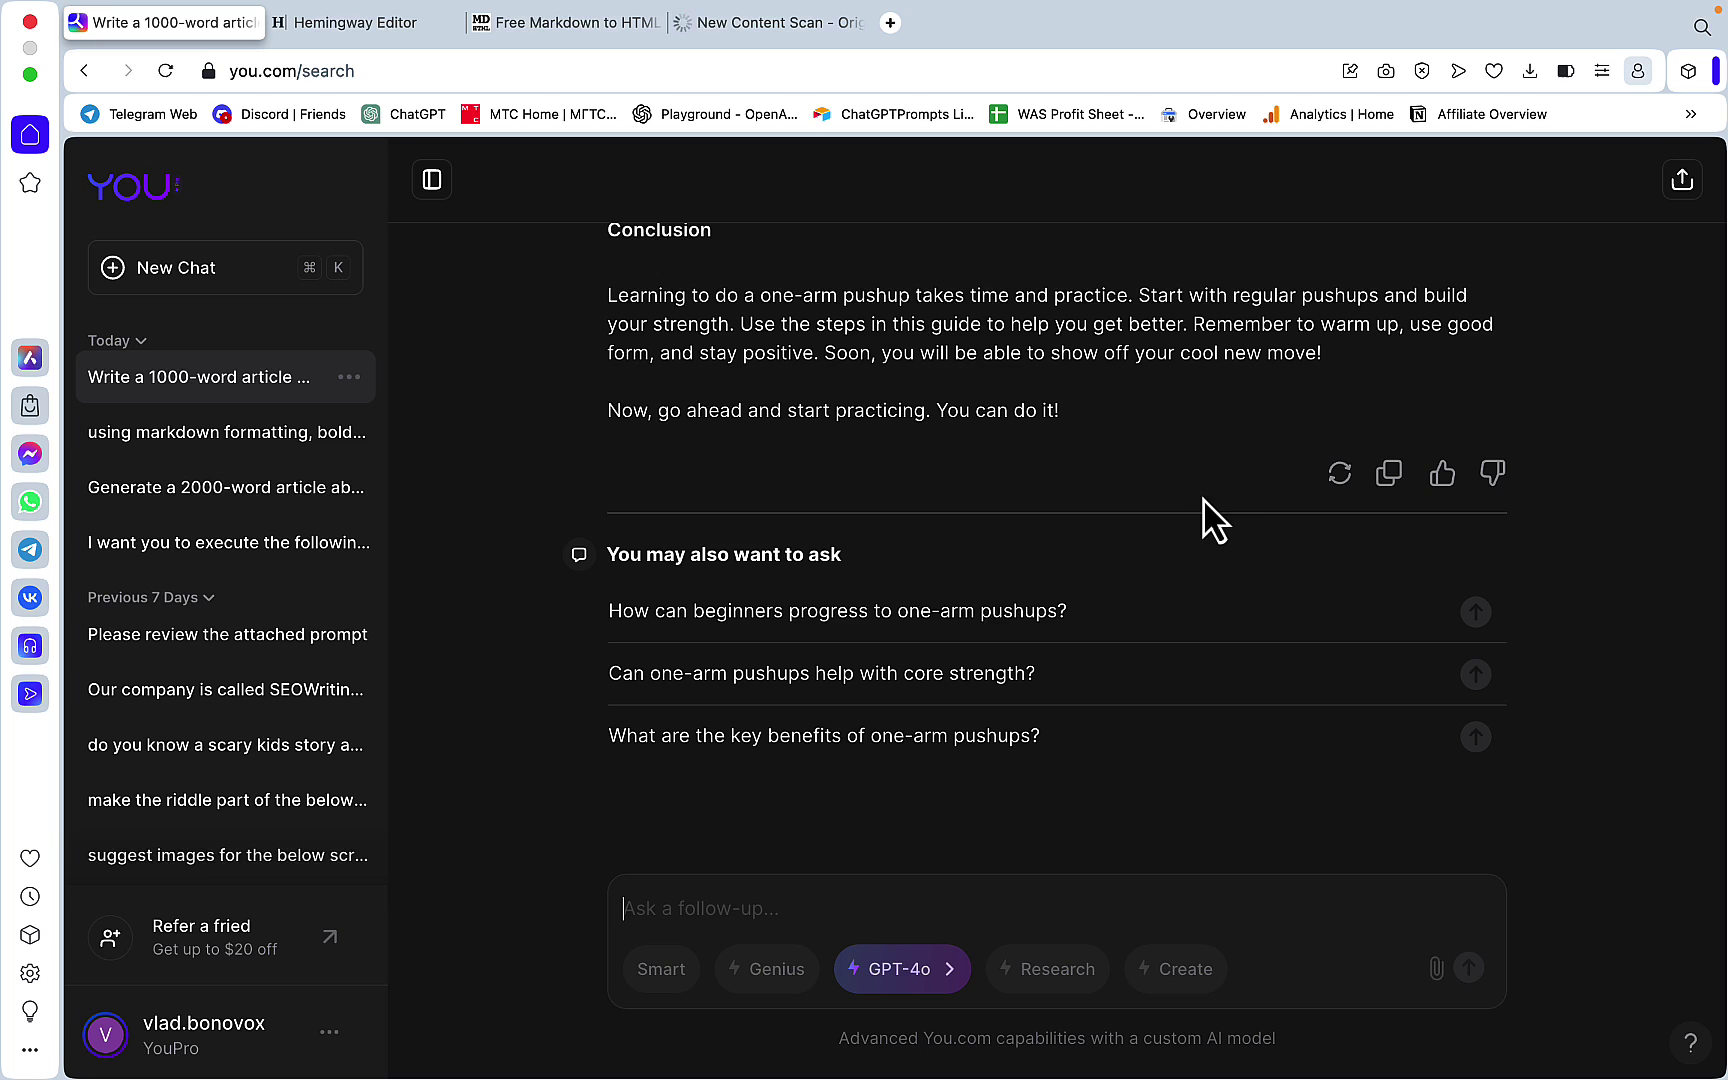
{"action": "key", "text": "ctrl+Tab"}
{"action": "key", "text": "super+v"}
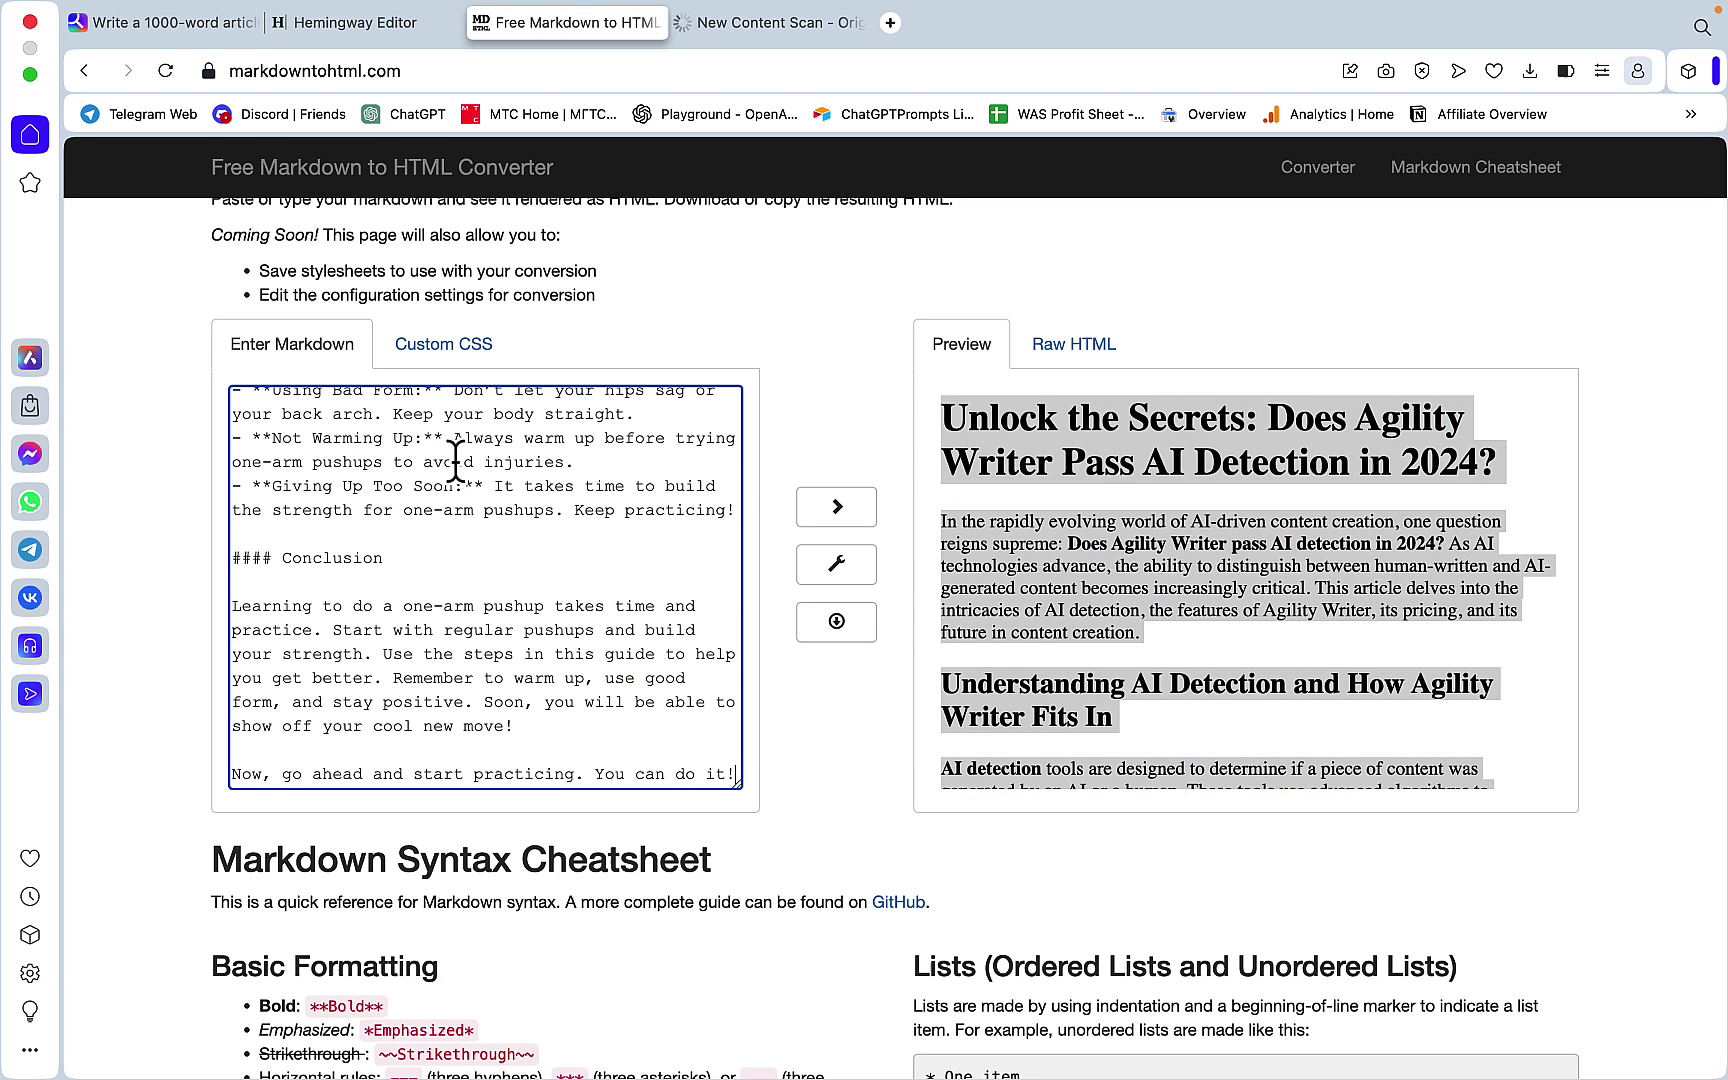
{"action": "left_click", "coordinate": [1064, 525]}
{"action": "key", "text": "super+a"}
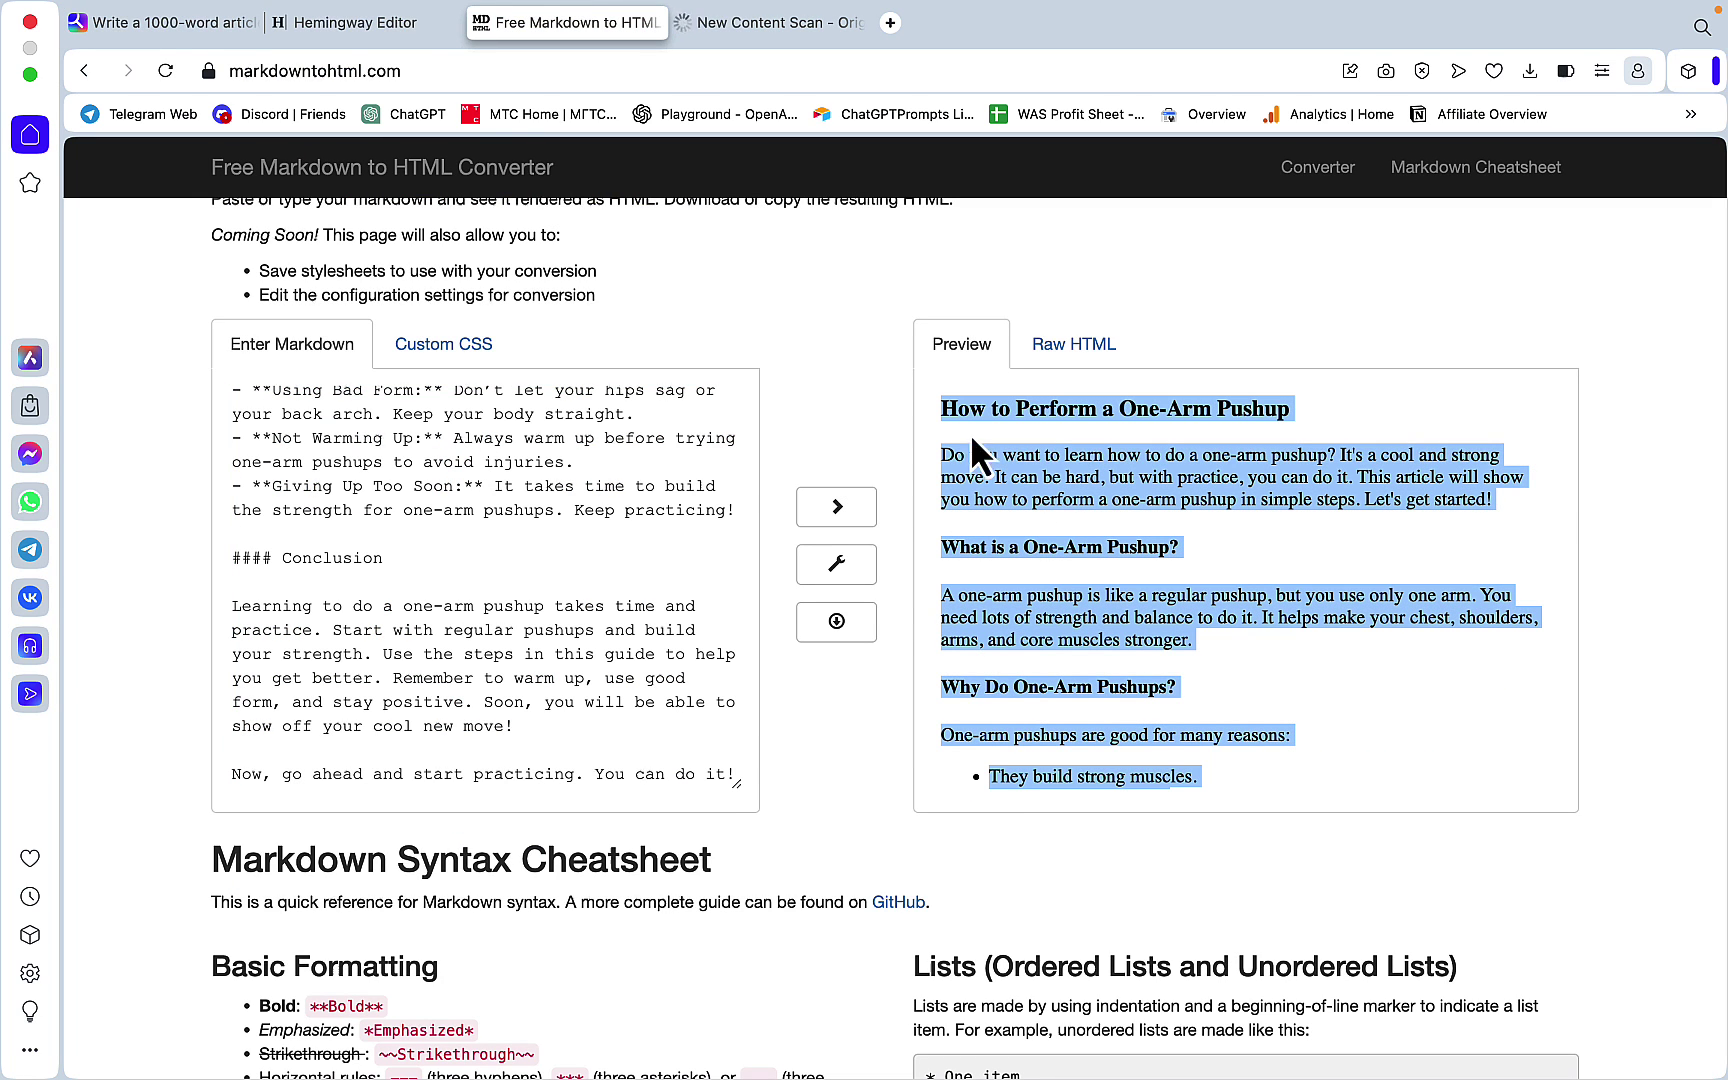
Paste the pushup article into Hemingway Editor, which rates it Grade 2 at 630 words
{"action": "left_click", "coordinate": [400, 30]}
{"action": "left_click", "coordinate": [486, 282]}
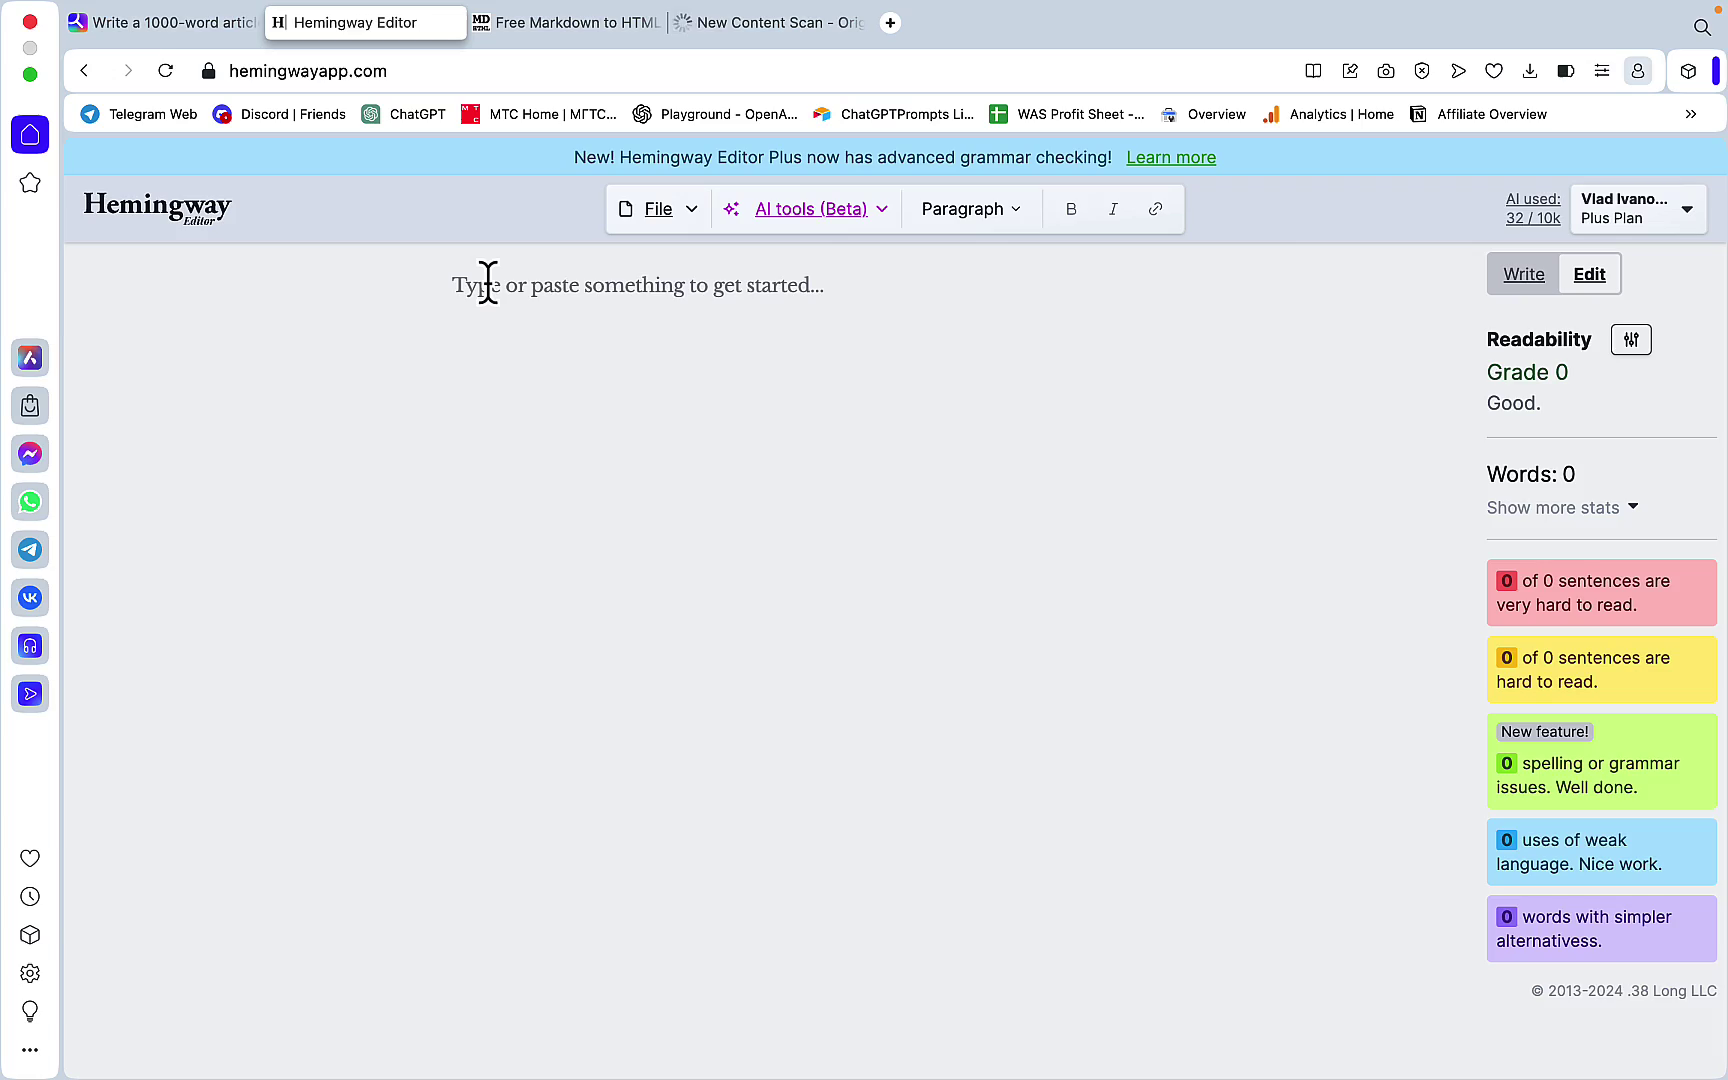
{"action": "key", "text": "super+v"}
{"action": "scroll", "coordinate": [635, 617], "scroll_direction": "up", "scroll_amount": 20}
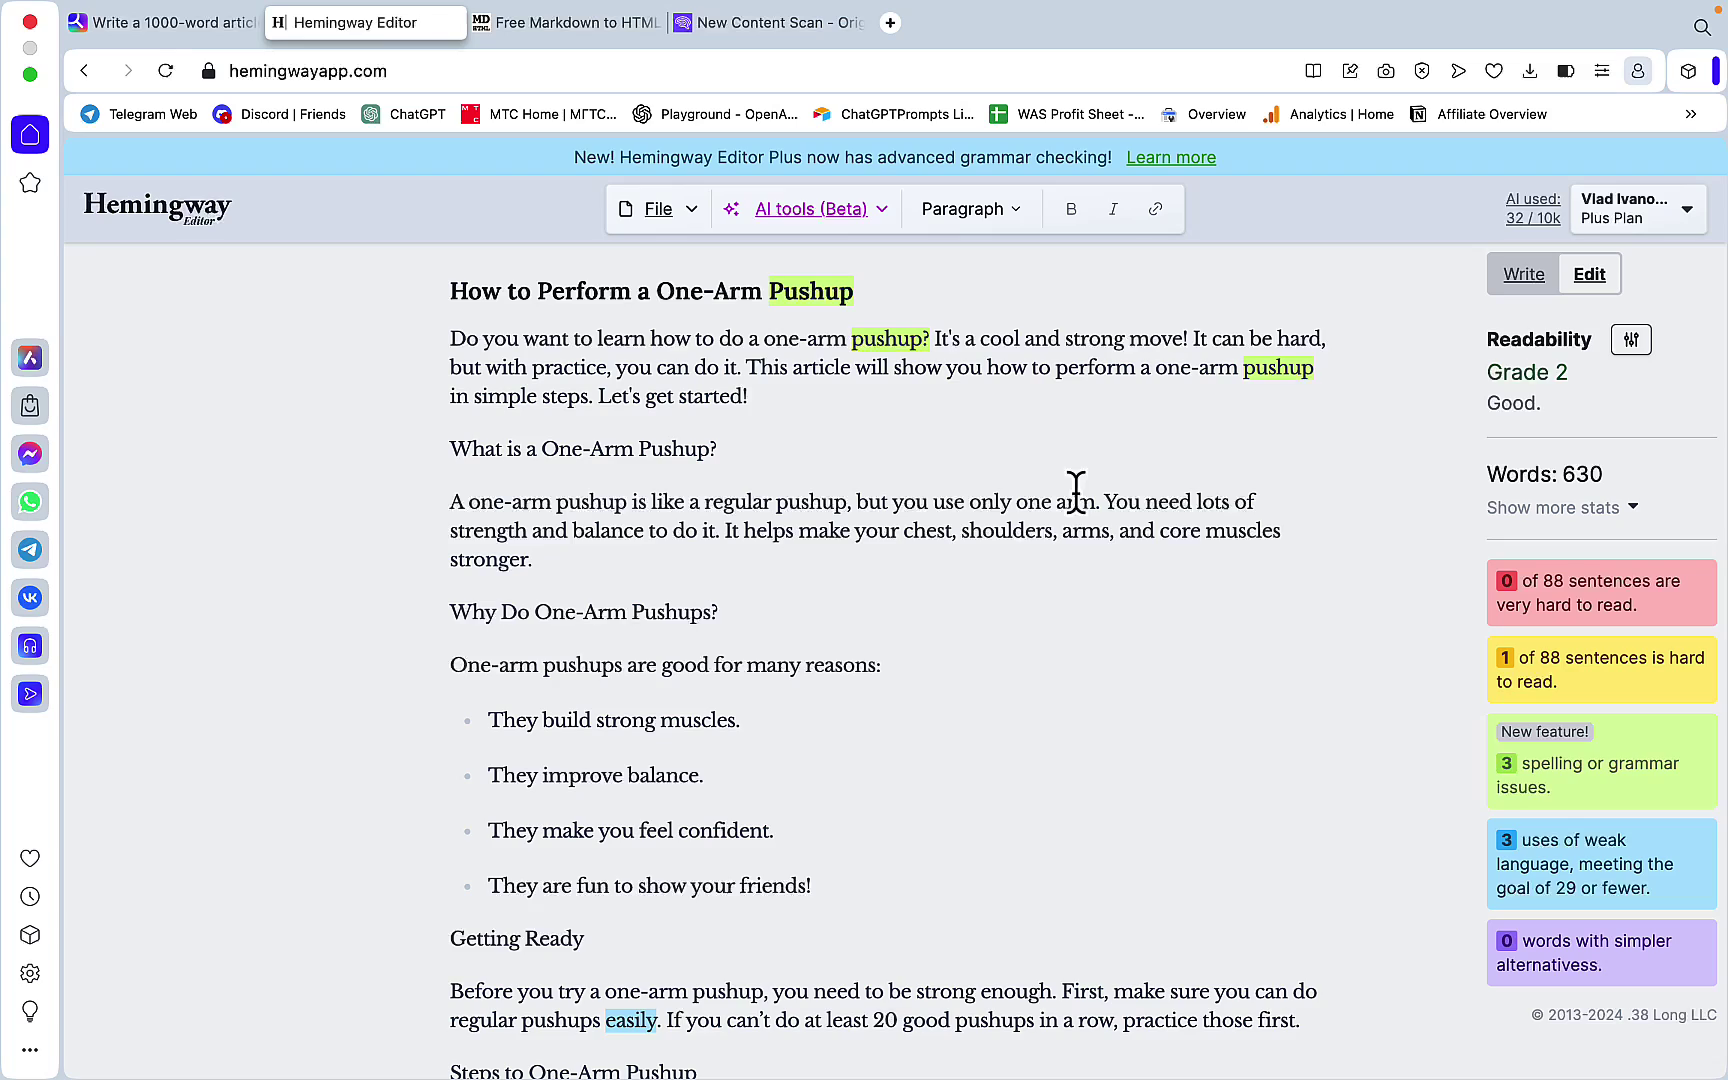
{"action": "mouse_move", "coordinate": [1140, 1072]}
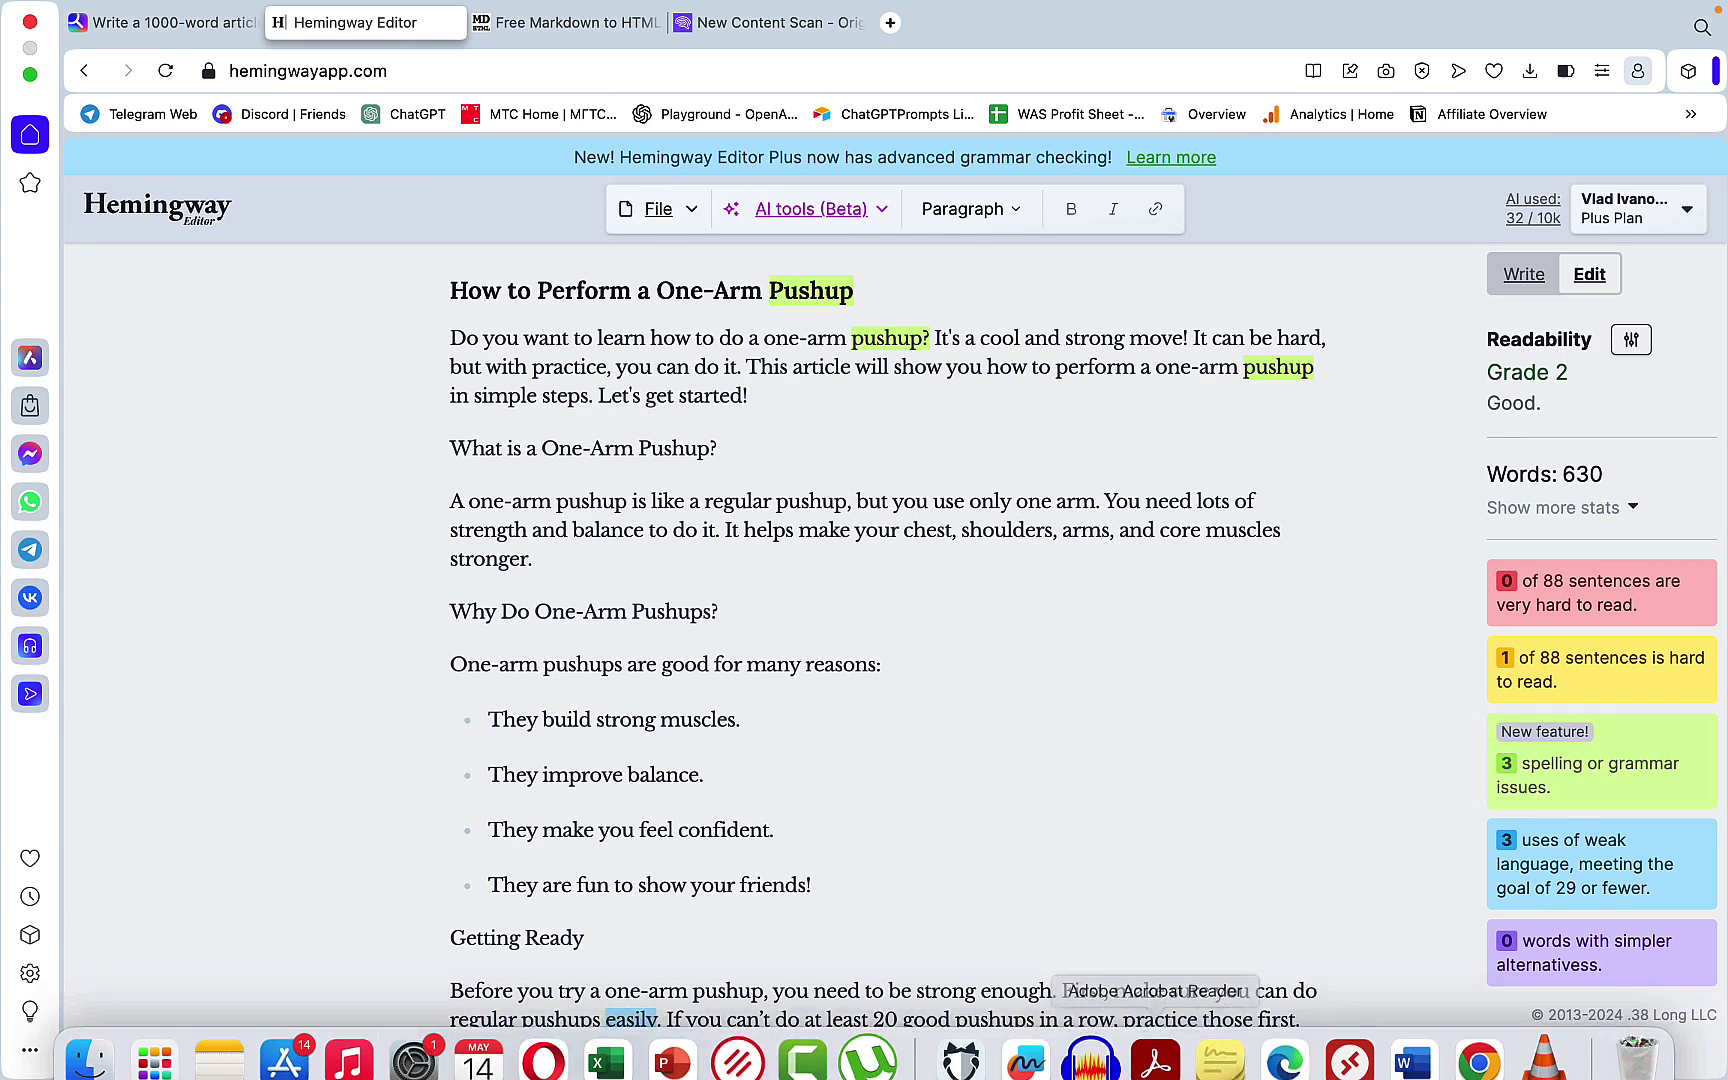
Type 2 into GPT-4o's Readability Level sticky on the Freeform board
{"action": "left_click", "coordinate": [1027, 1040]}
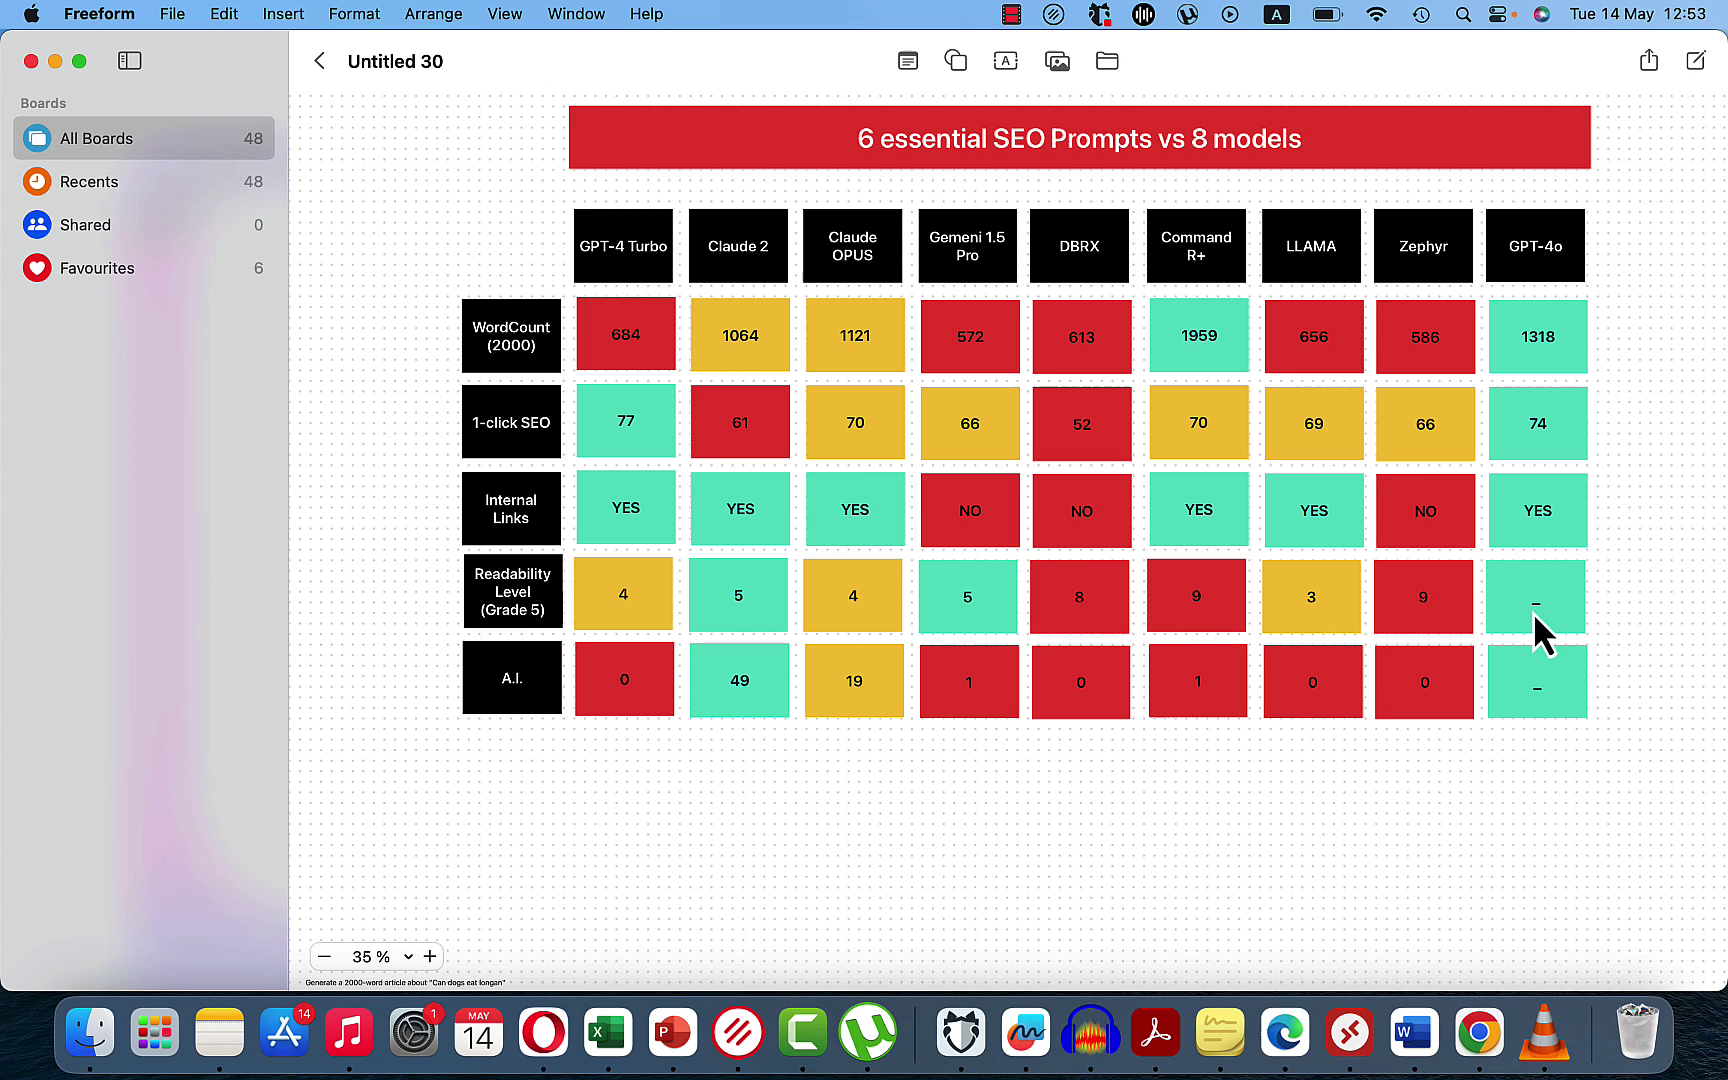
{"action": "double_click", "coordinate": [1534, 612]}
{"action": "type", "text": "2"}
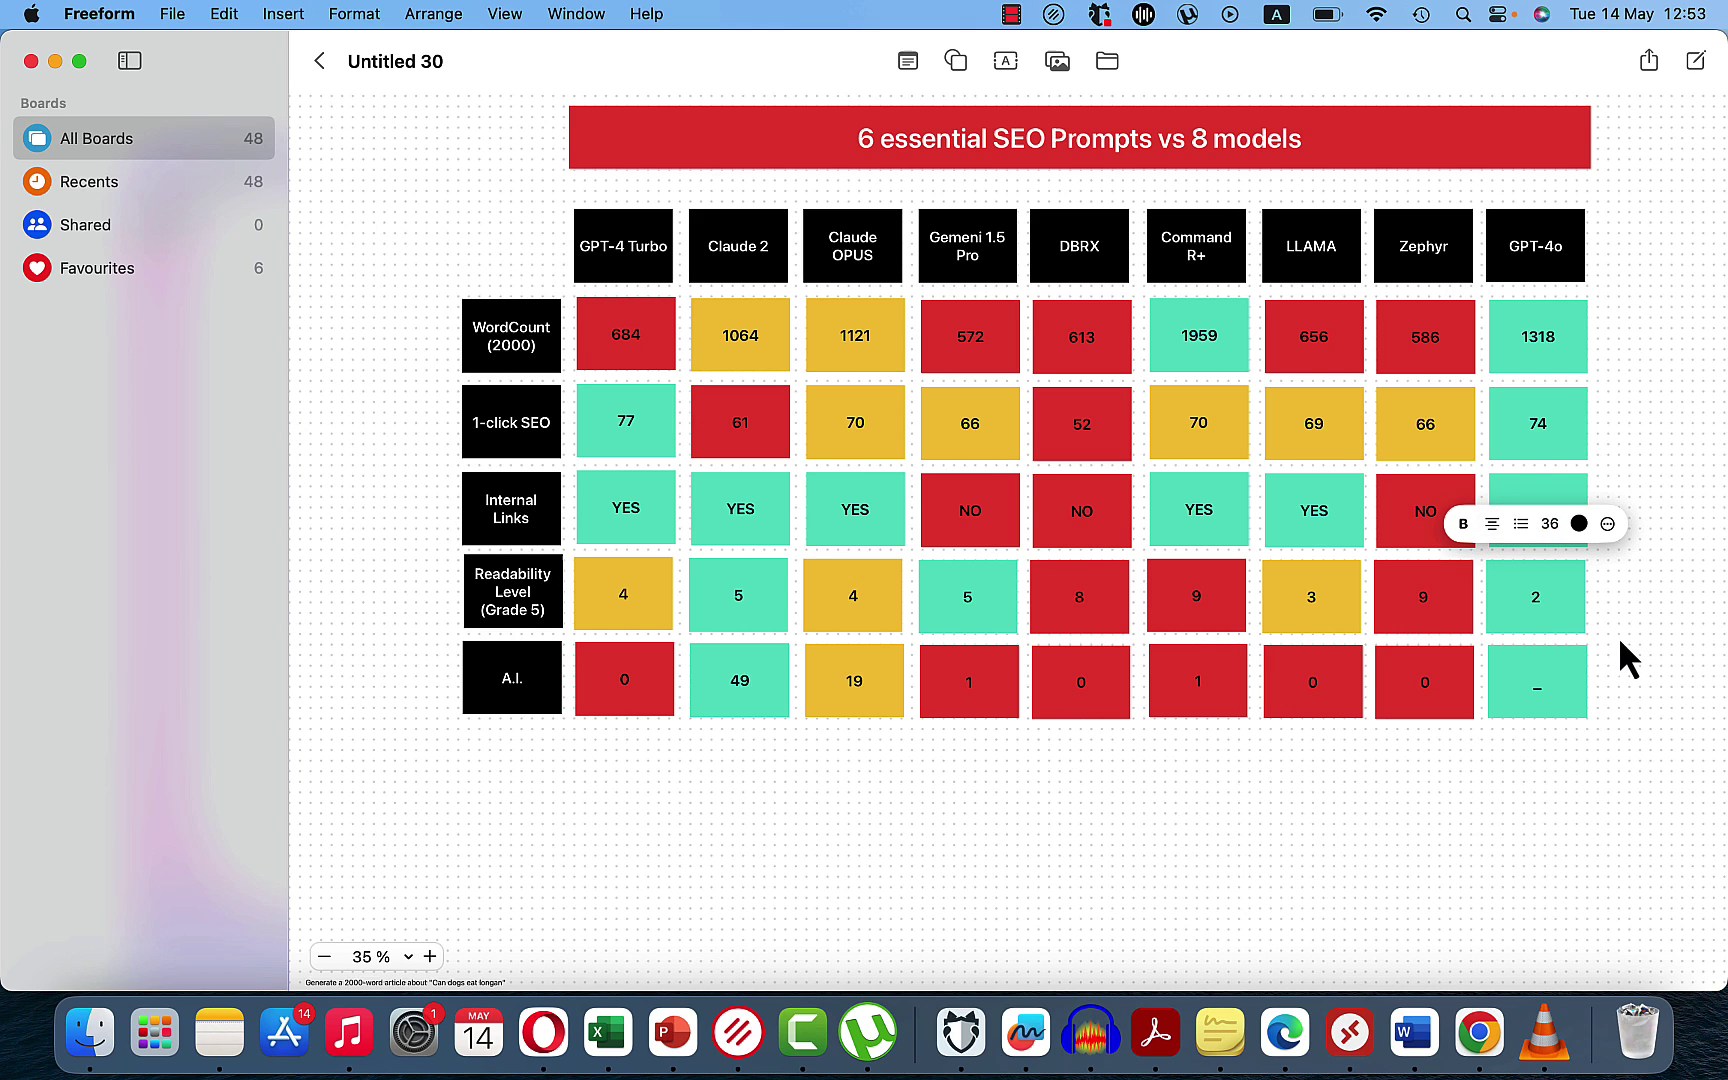
{"action": "key", "text": "Escape"}
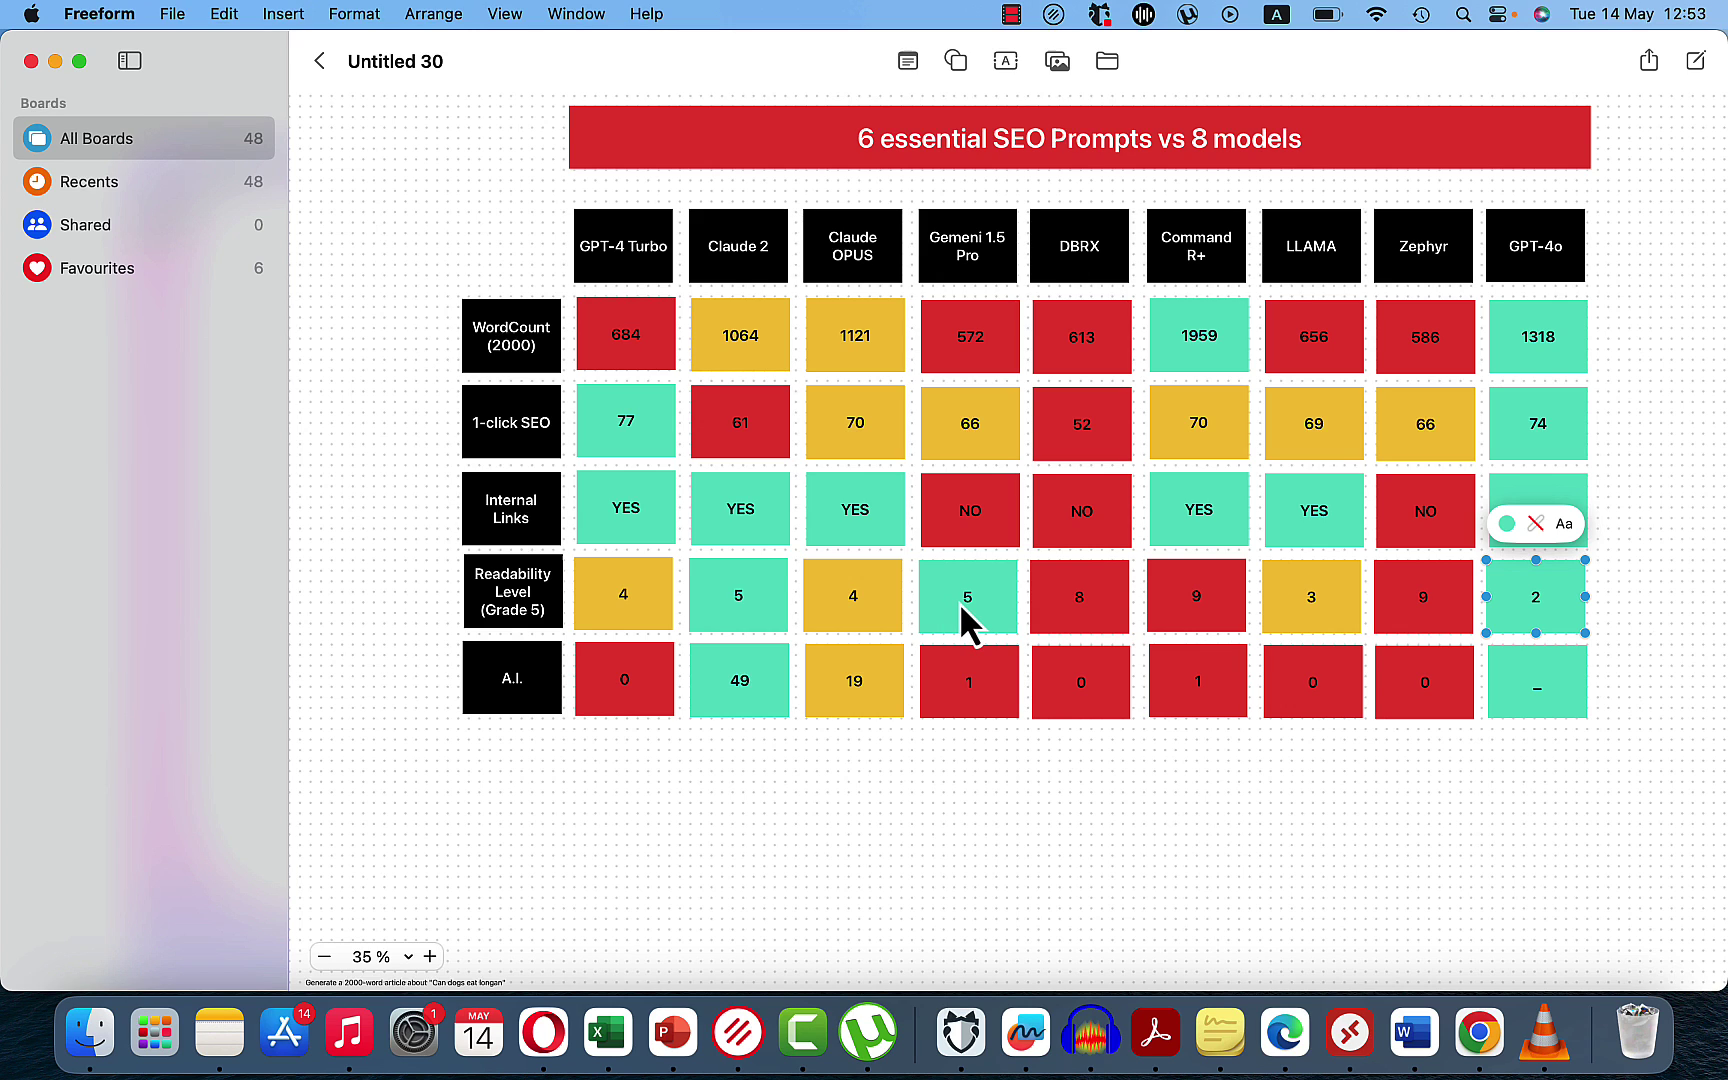
{"action": "left_click", "coordinate": [1690, 630]}
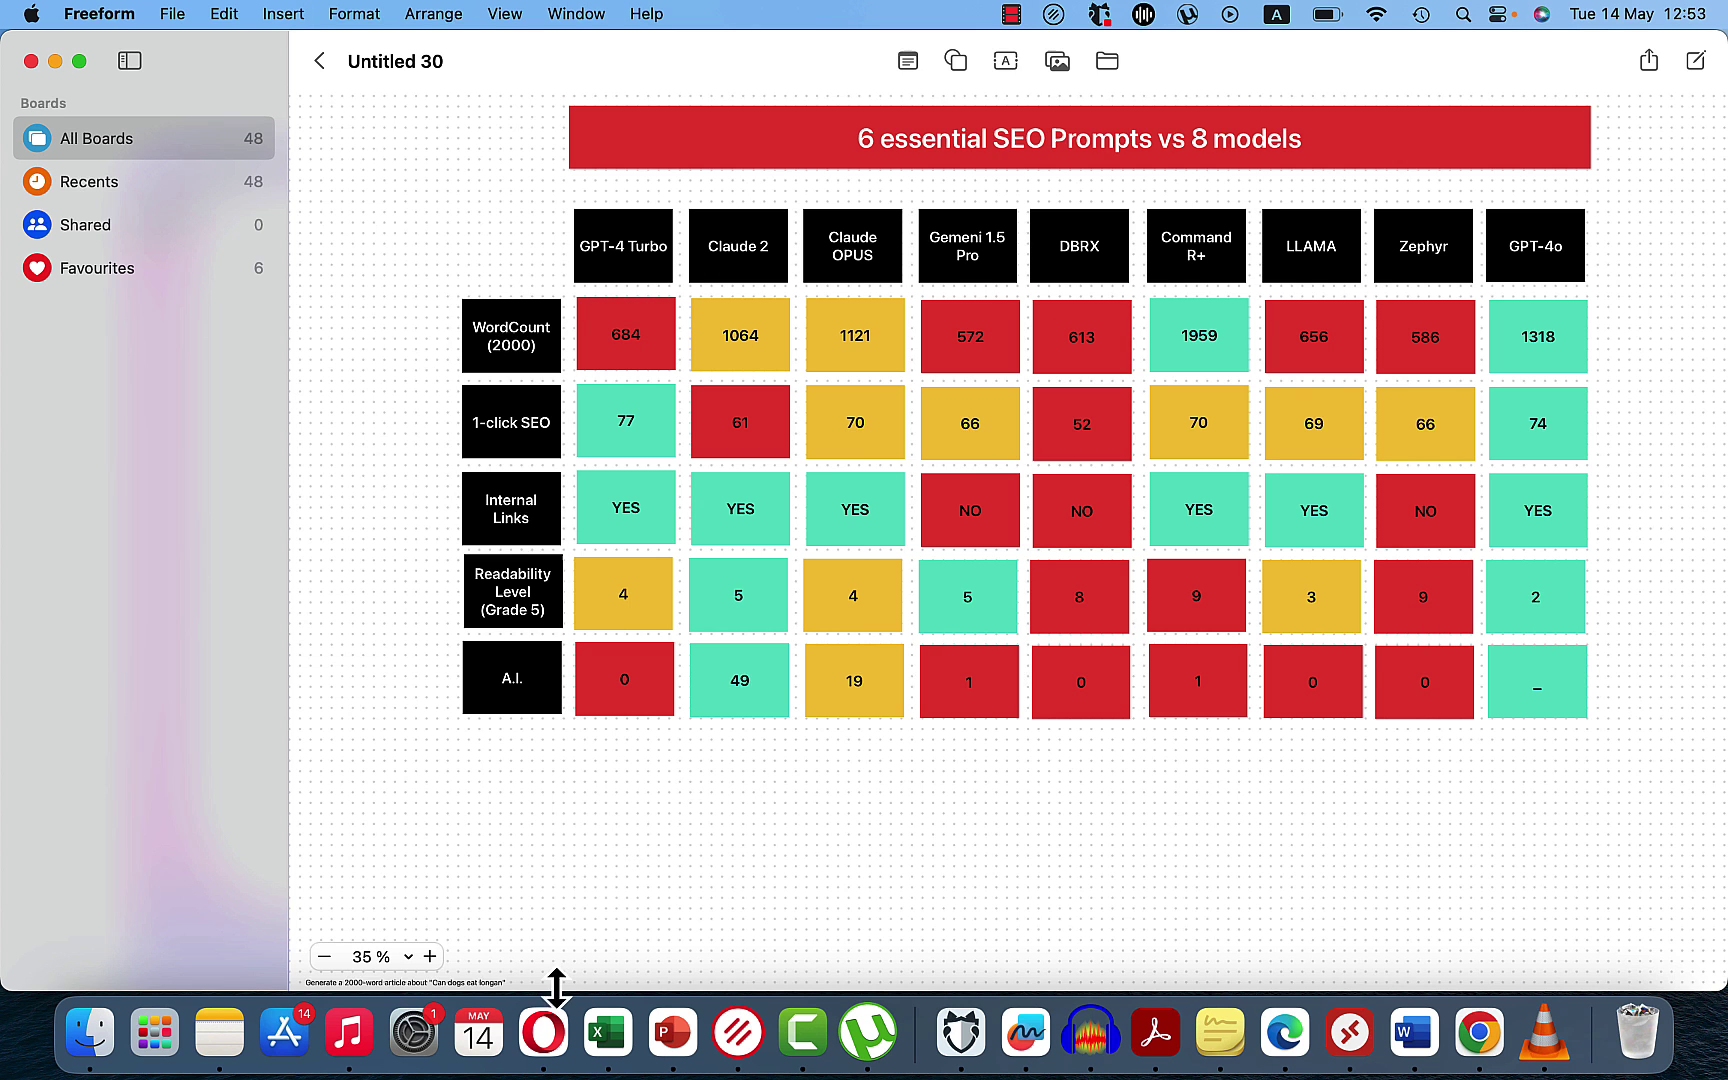
Rerun Originality.ai's AI-detection scan on the pushup article
{"action": "left_click", "coordinate": [556, 1038]}
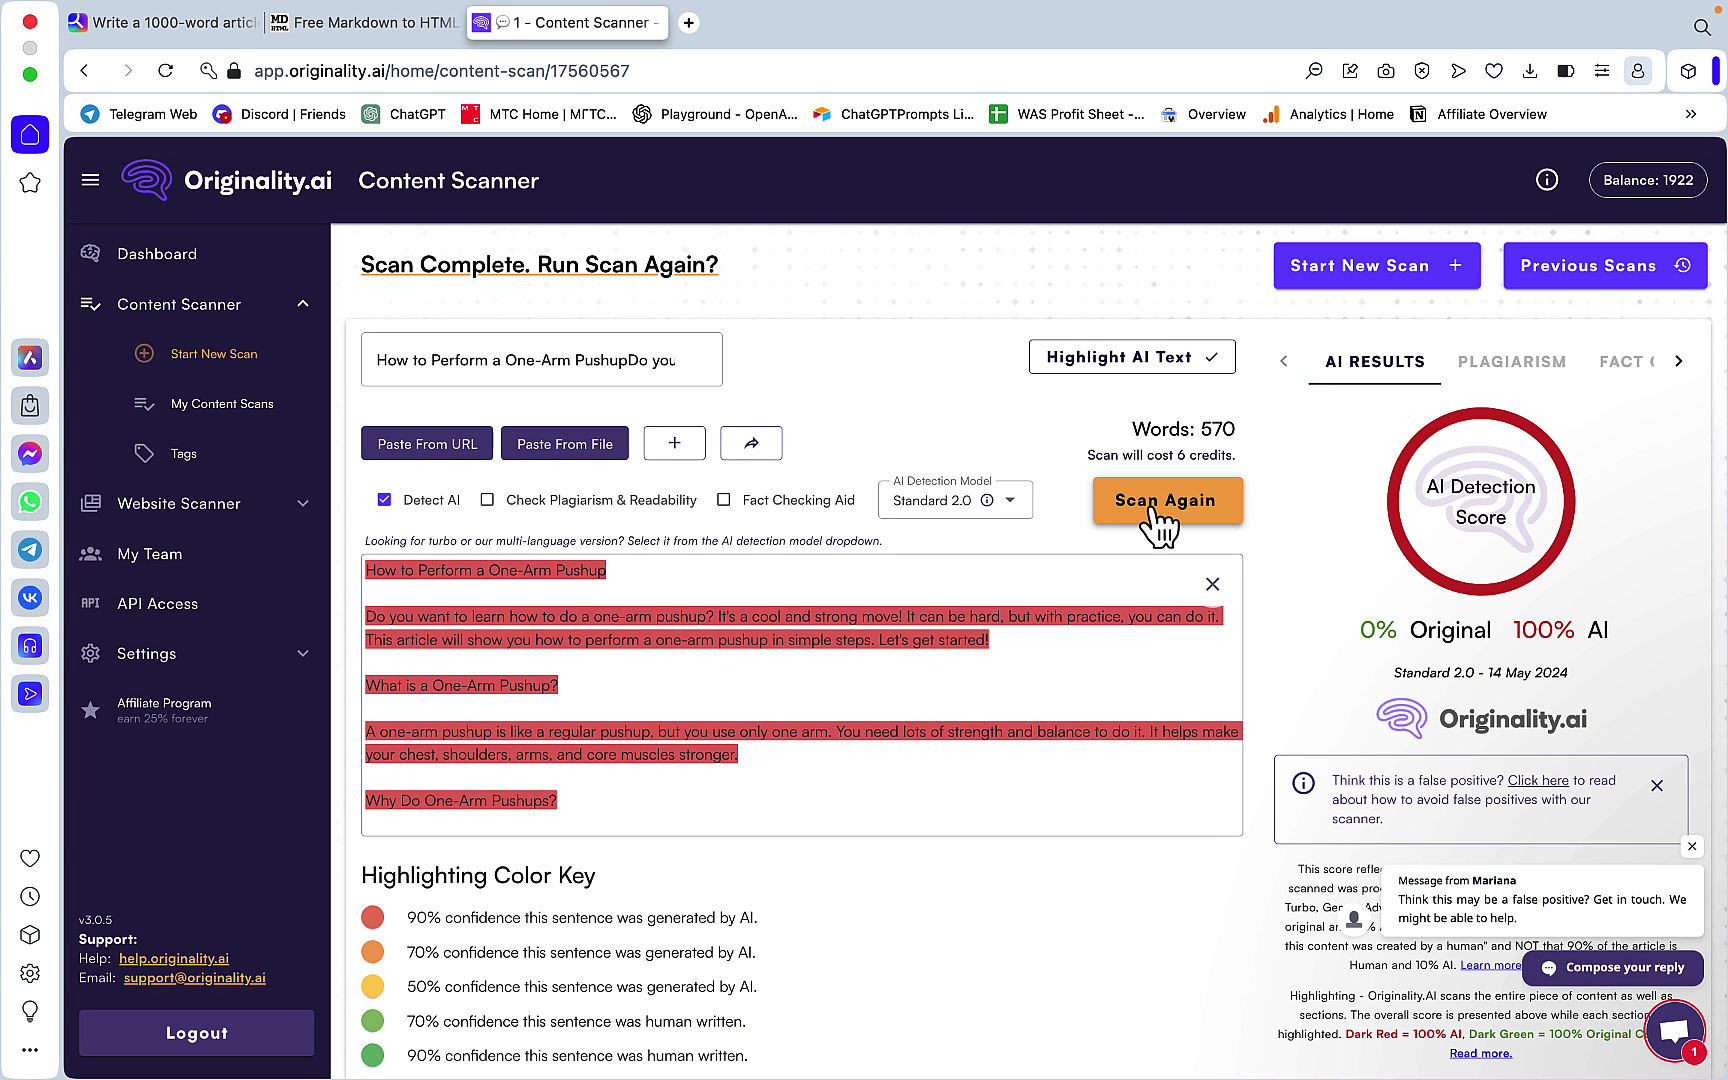
{"action": "left_click", "coordinate": [1152, 505]}
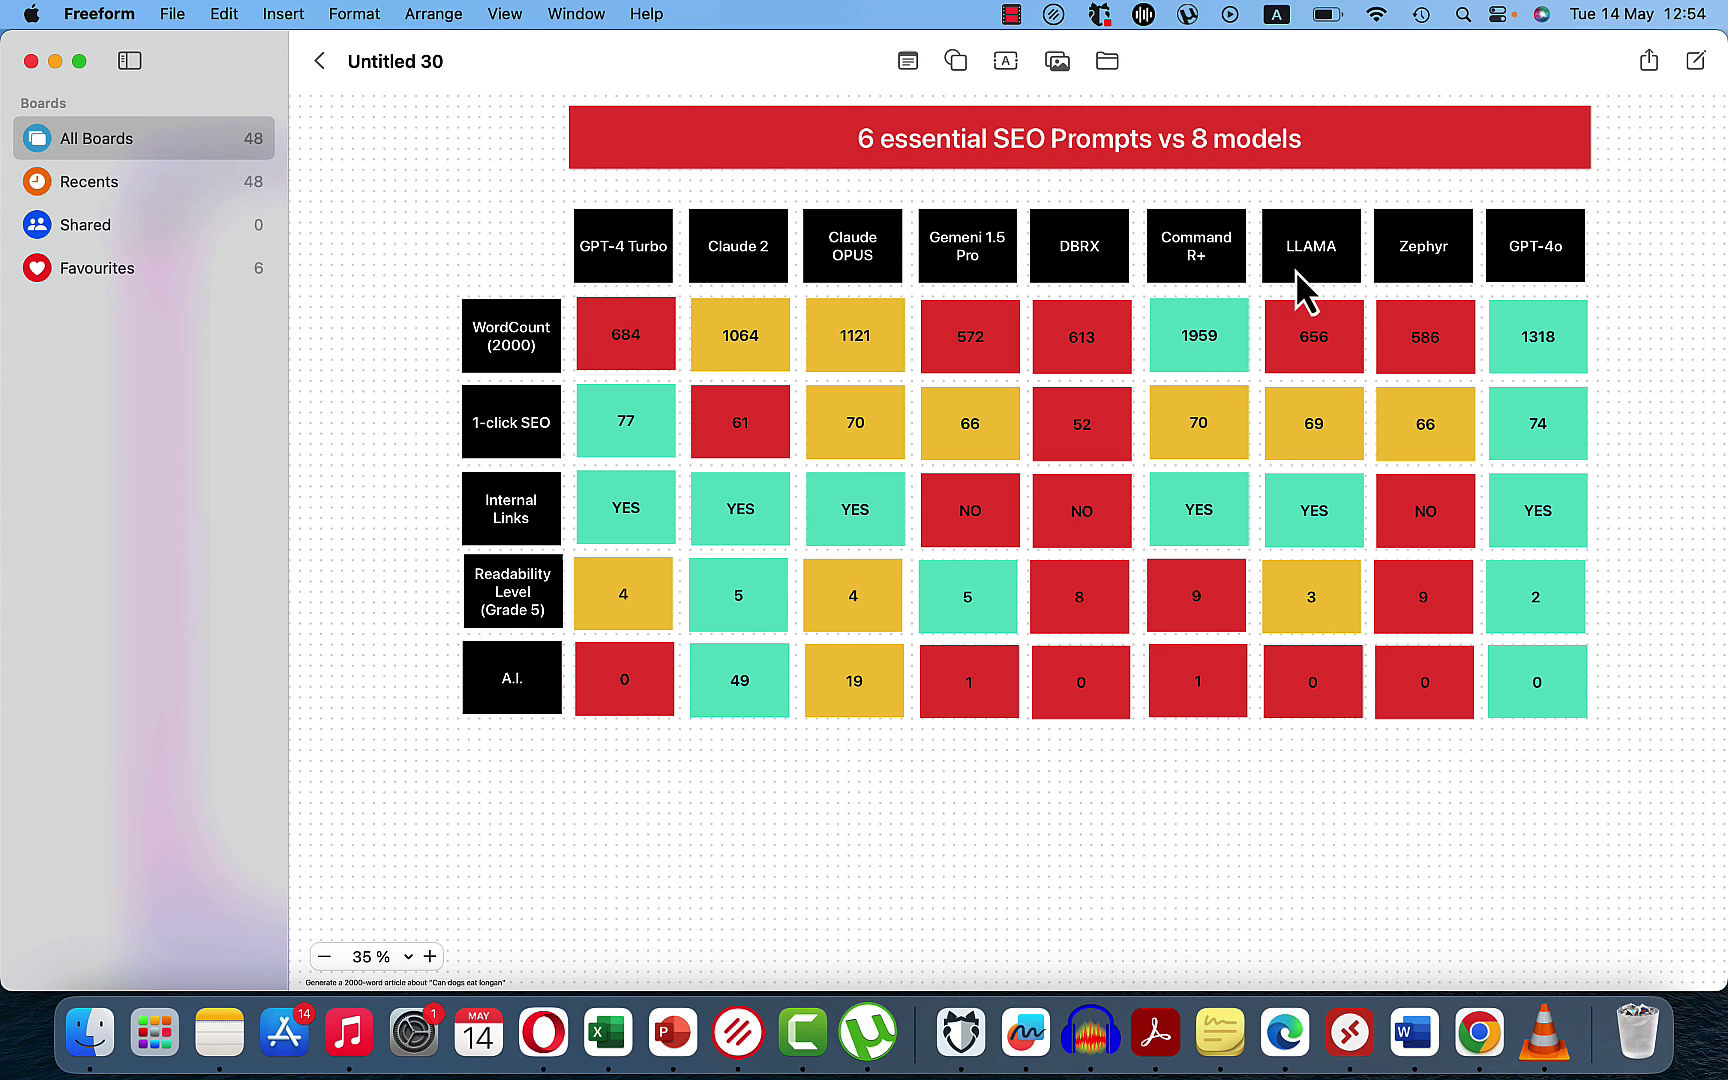
Fill GPT-4o's 1318 and 74 stickies yellow
{"action": "left_click", "coordinate": [1568, 360]}
{"action": "left_click", "coordinate": [1510, 410]}
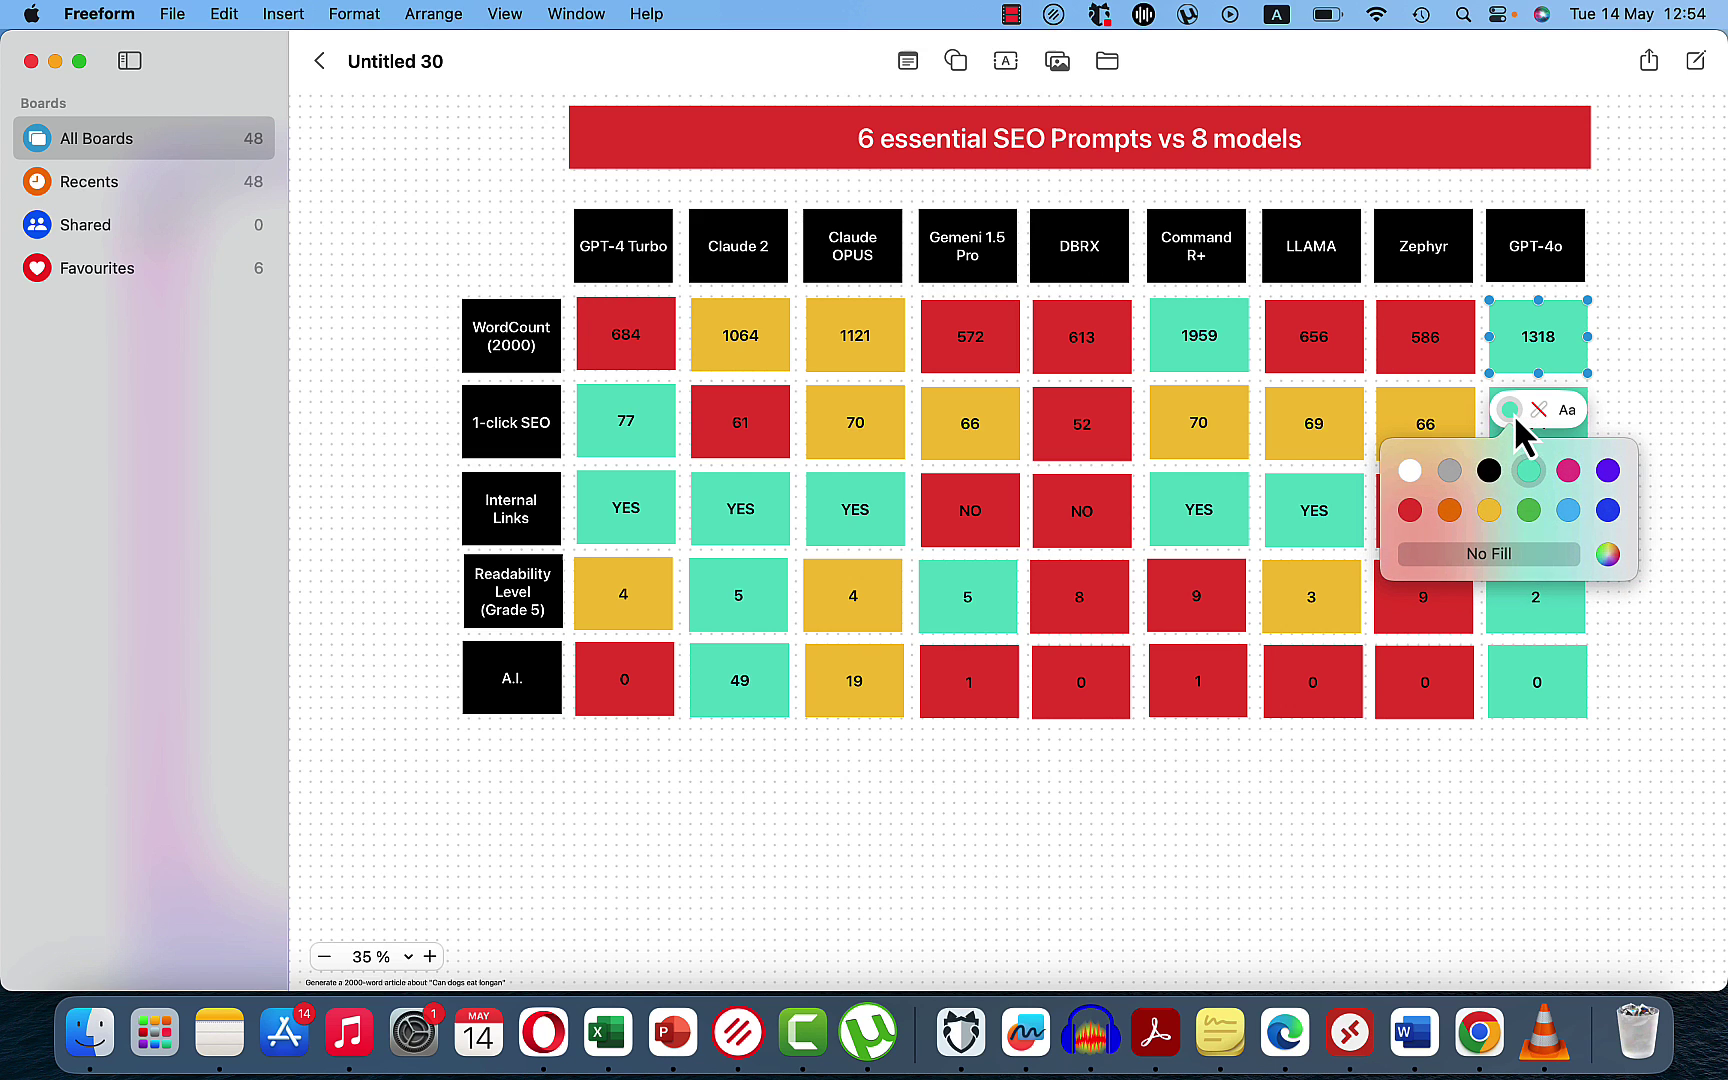
{"action": "left_click", "coordinate": [1489, 505]}
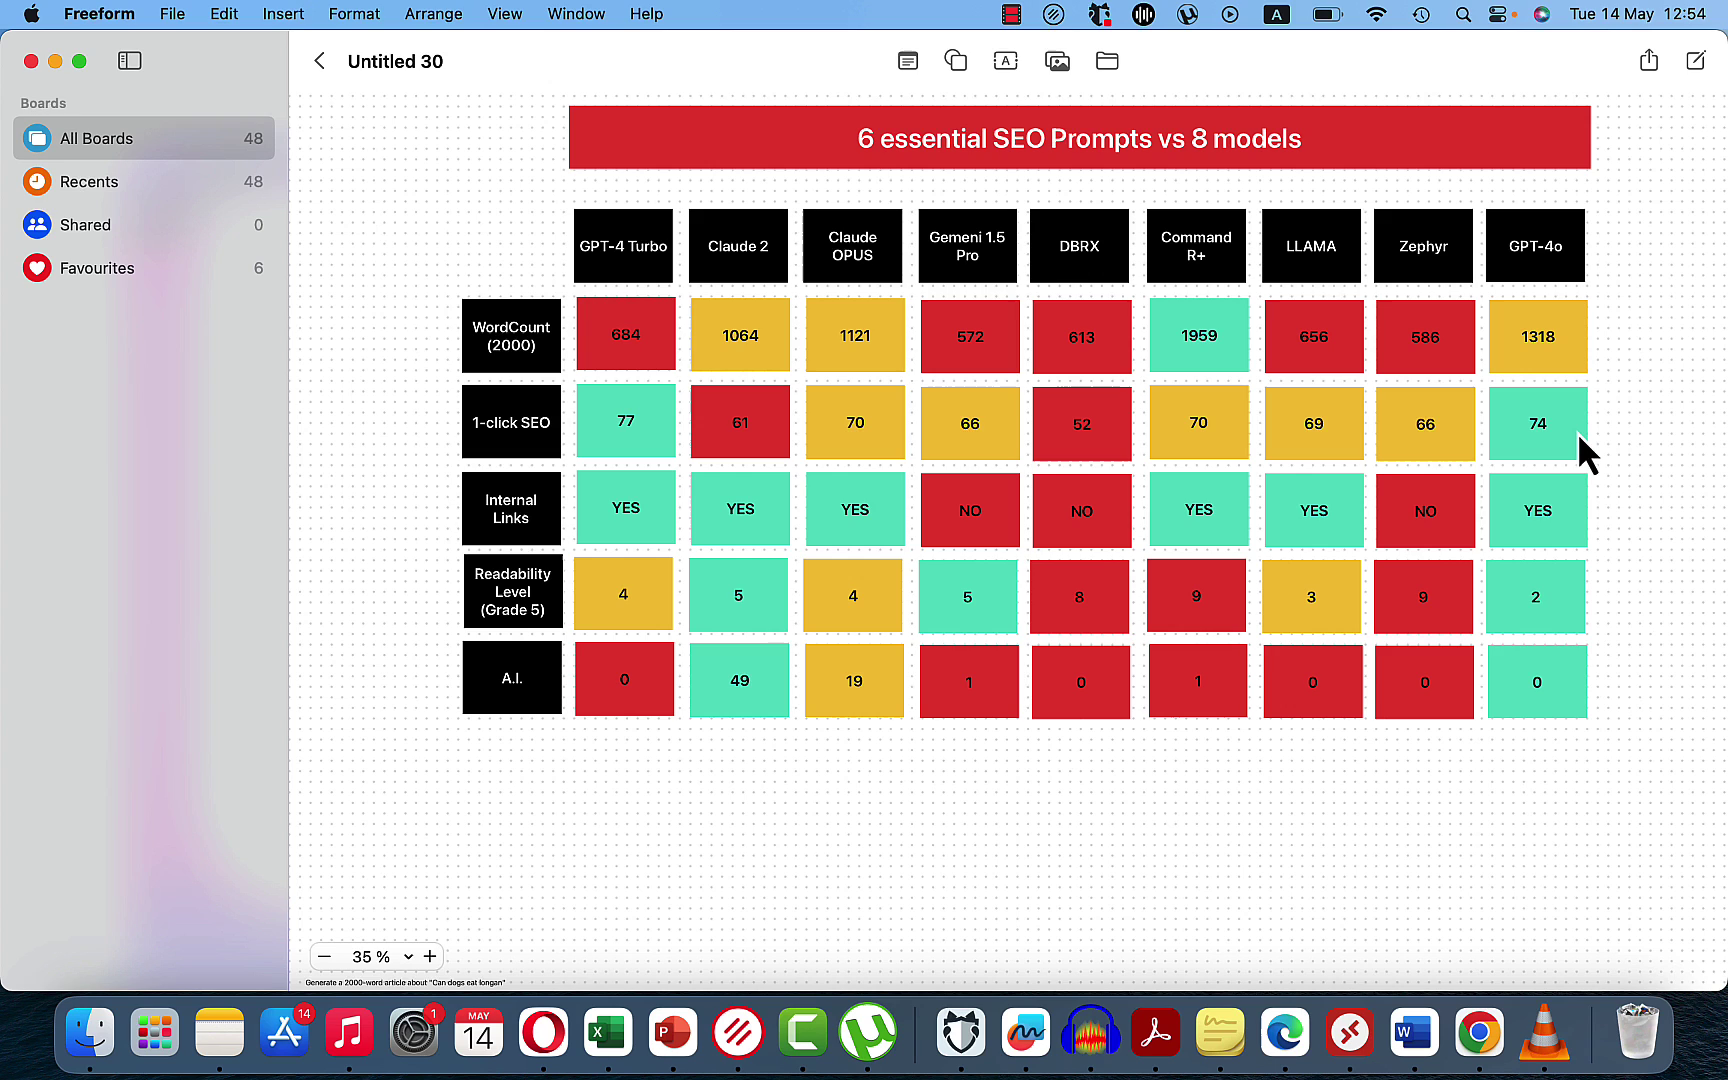
{"action": "left_click", "coordinate": [1557, 452]}
{"action": "left_click", "coordinate": [1489, 593]}
Fill GPT-4o's Readability 2 and A.I. 0 stickies red
{"action": "left_click", "coordinate": [1565, 626]}
{"action": "left_click", "coordinate": [1608, 763]}
{"action": "left_click", "coordinate": [1562, 606]}
{"action": "left_click", "coordinate": [1505, 523]}
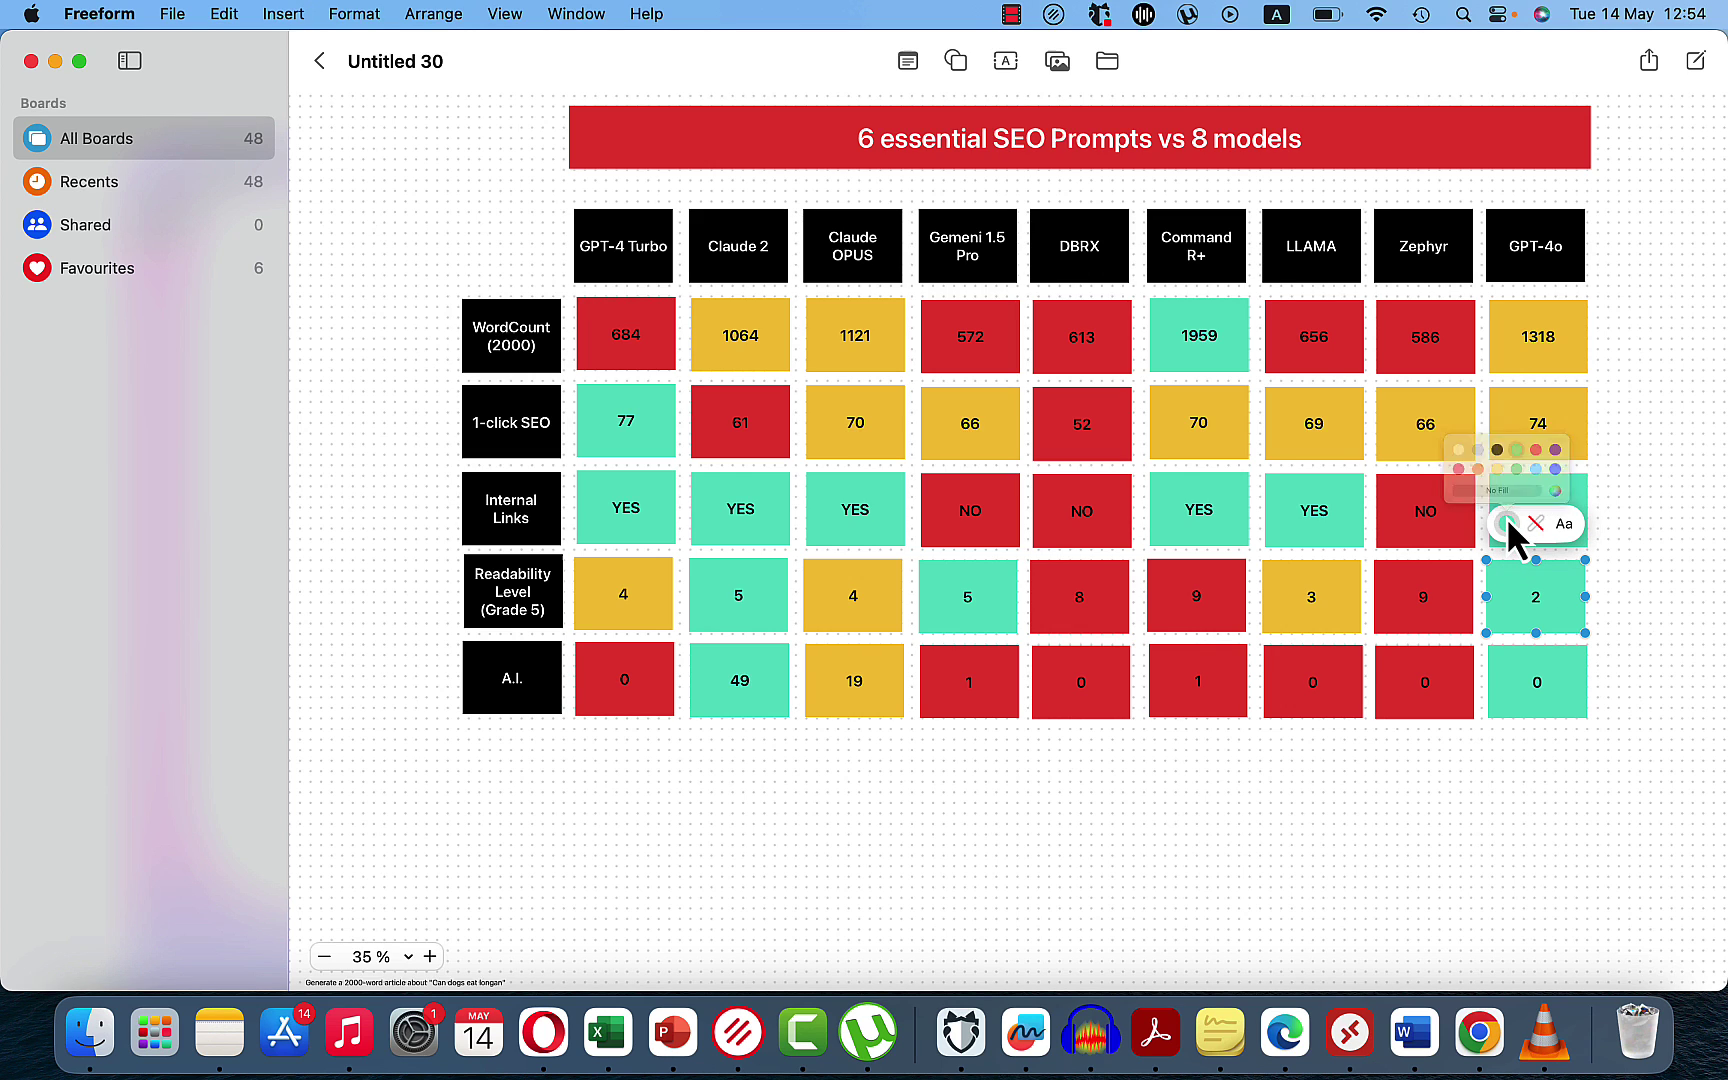
{"action": "left_click", "coordinate": [1406, 424]}
{"action": "left_click", "coordinate": [1619, 639]}
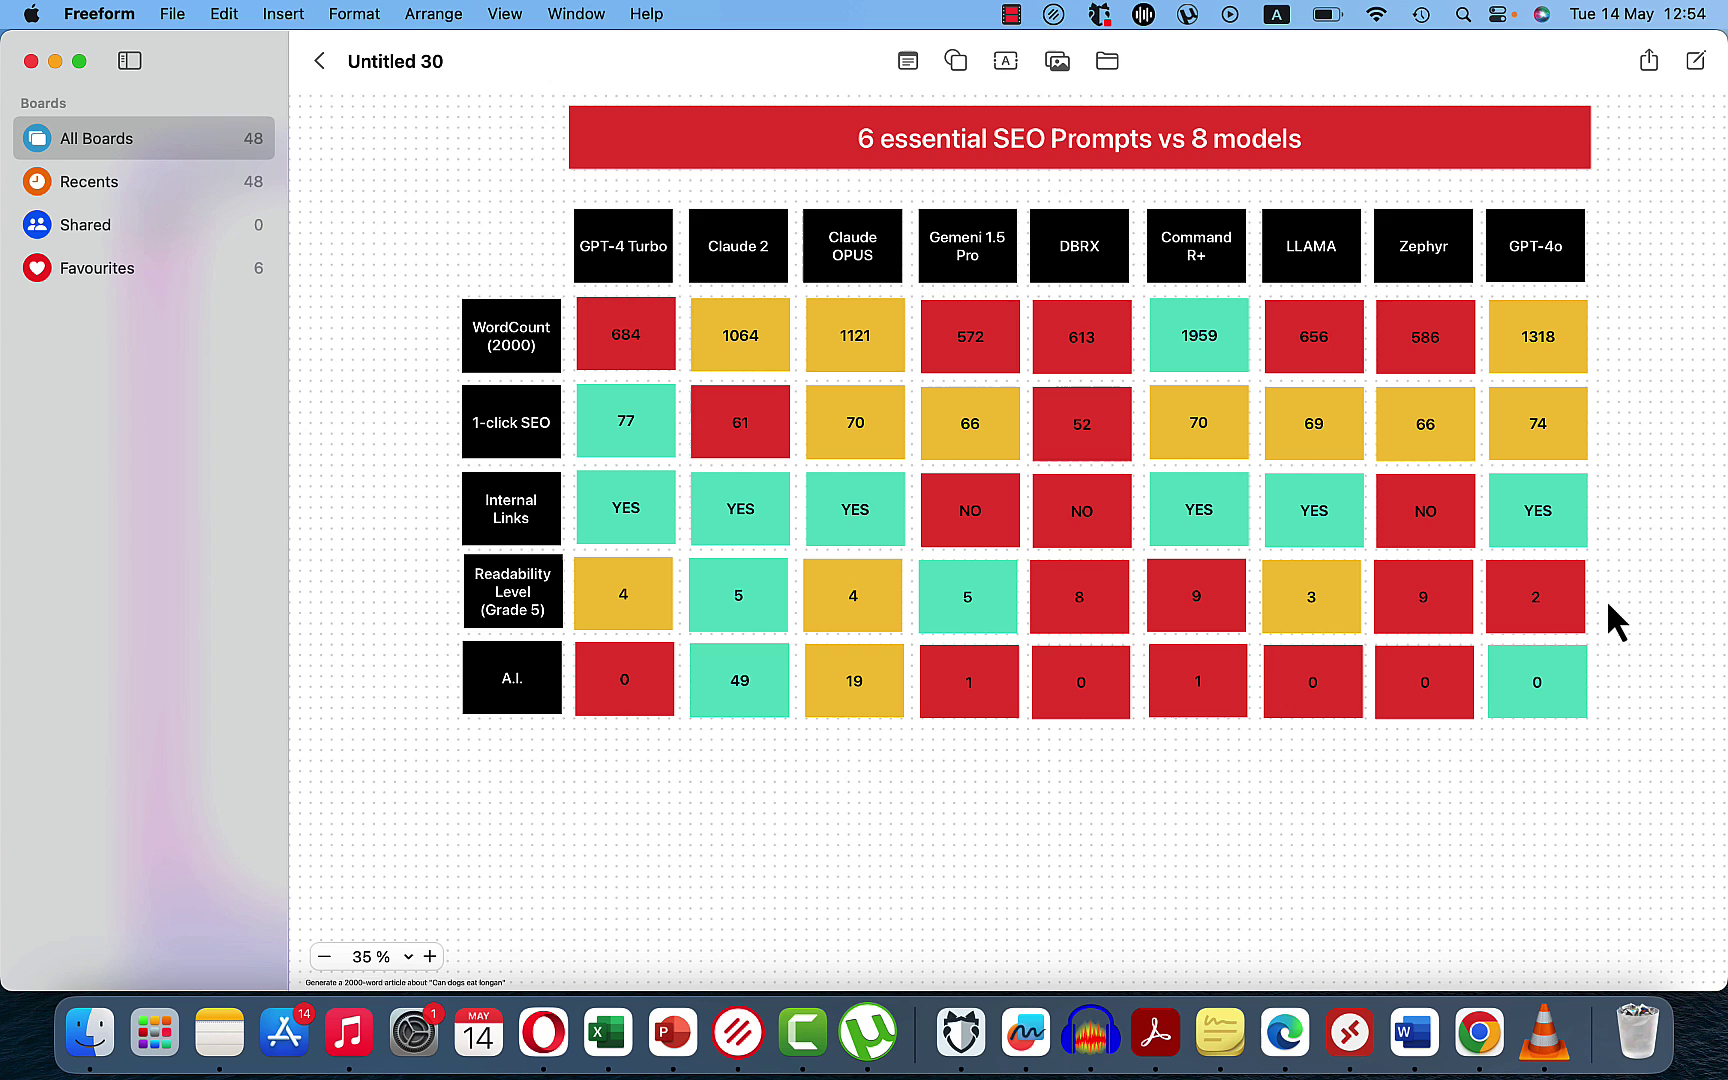
{"action": "left_click", "coordinate": [1565, 707]}
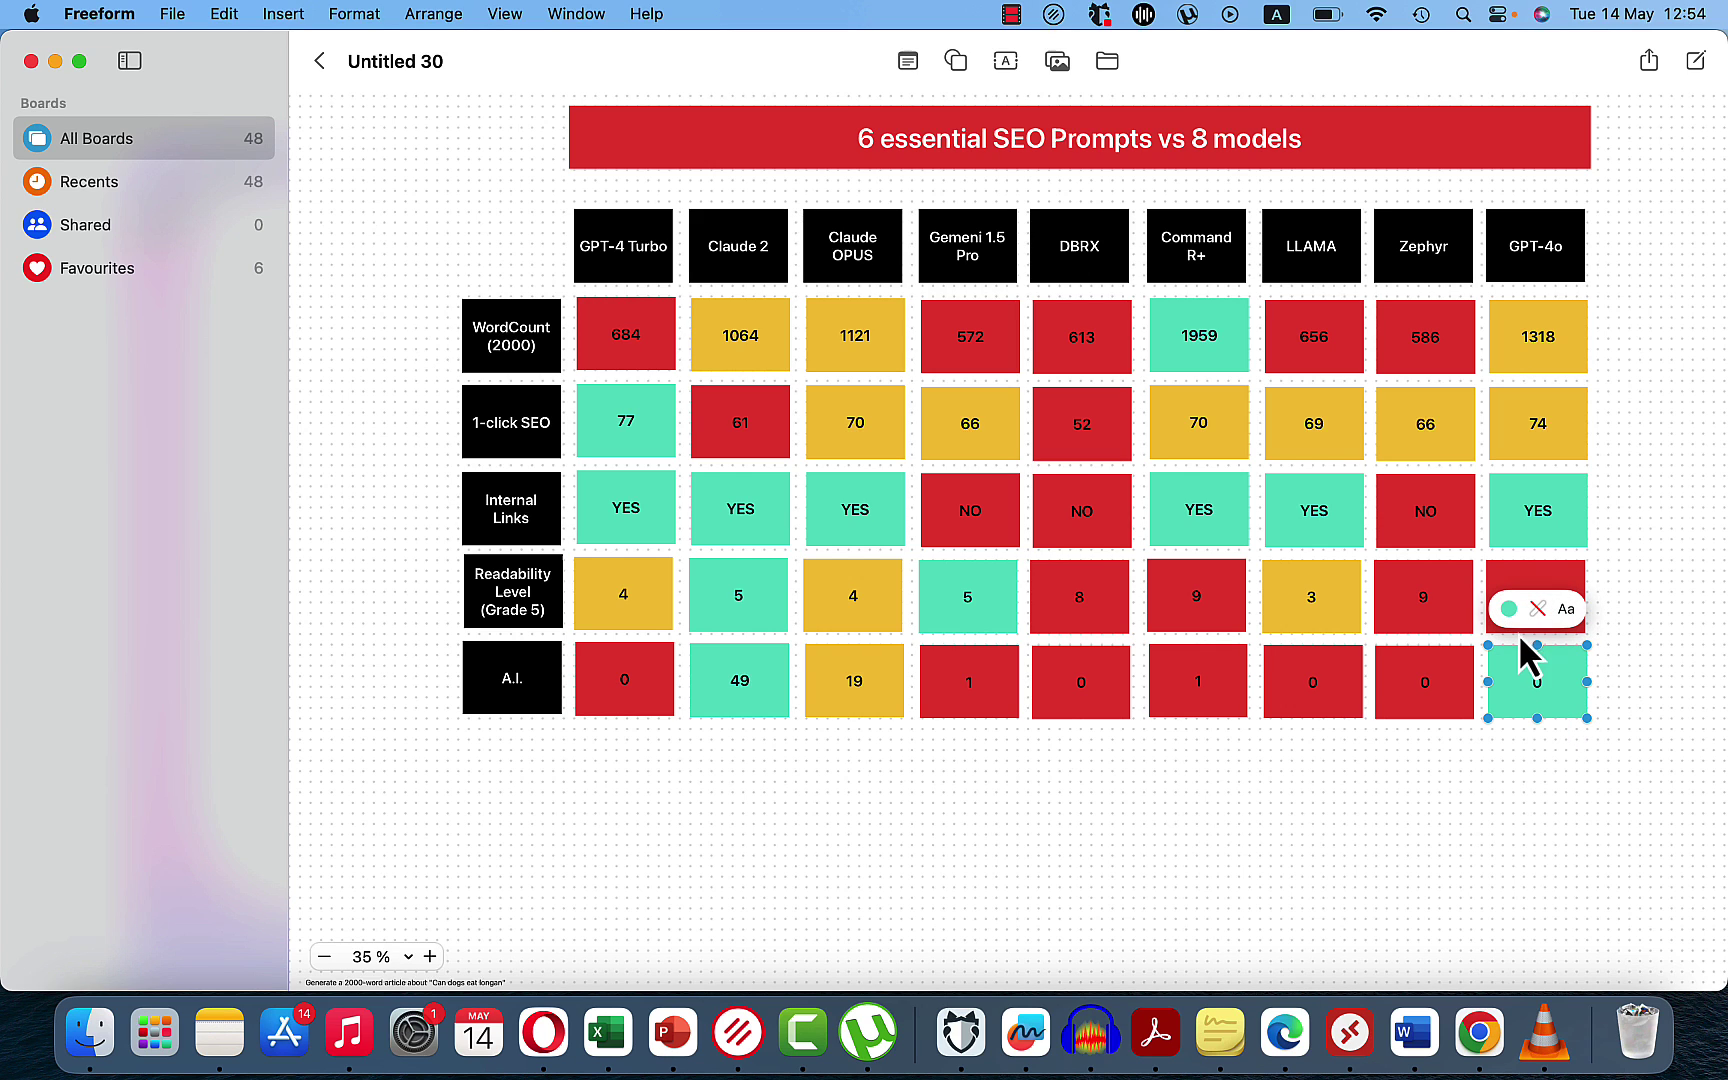
{"action": "left_click", "coordinate": [1511, 610]}
{"action": "left_click", "coordinate": [1410, 508]}
{"action": "left_click", "coordinate": [1586, 751]}
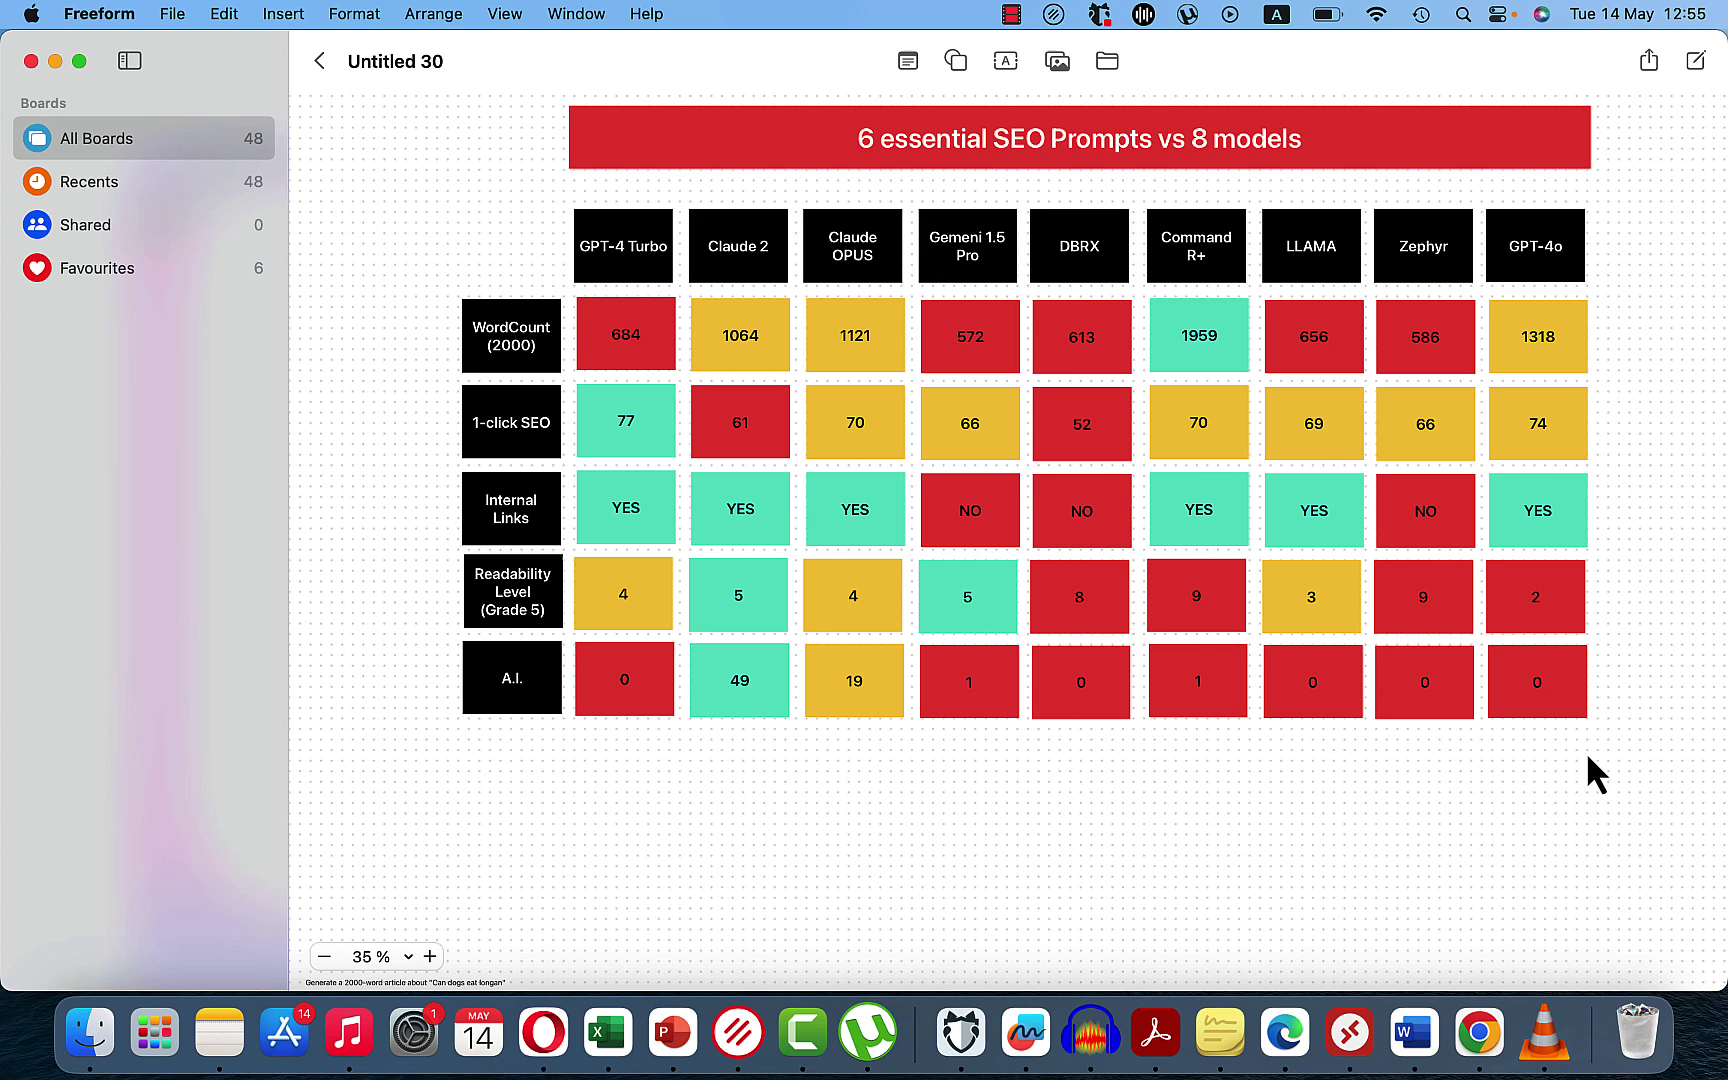
Check the colours of the 1318, 74 and 2 stickies
{"action": "left_click", "coordinate": [1576, 339]}
{"action": "left_click", "coordinate": [1642, 400]}
{"action": "left_click", "coordinate": [1552, 432]}
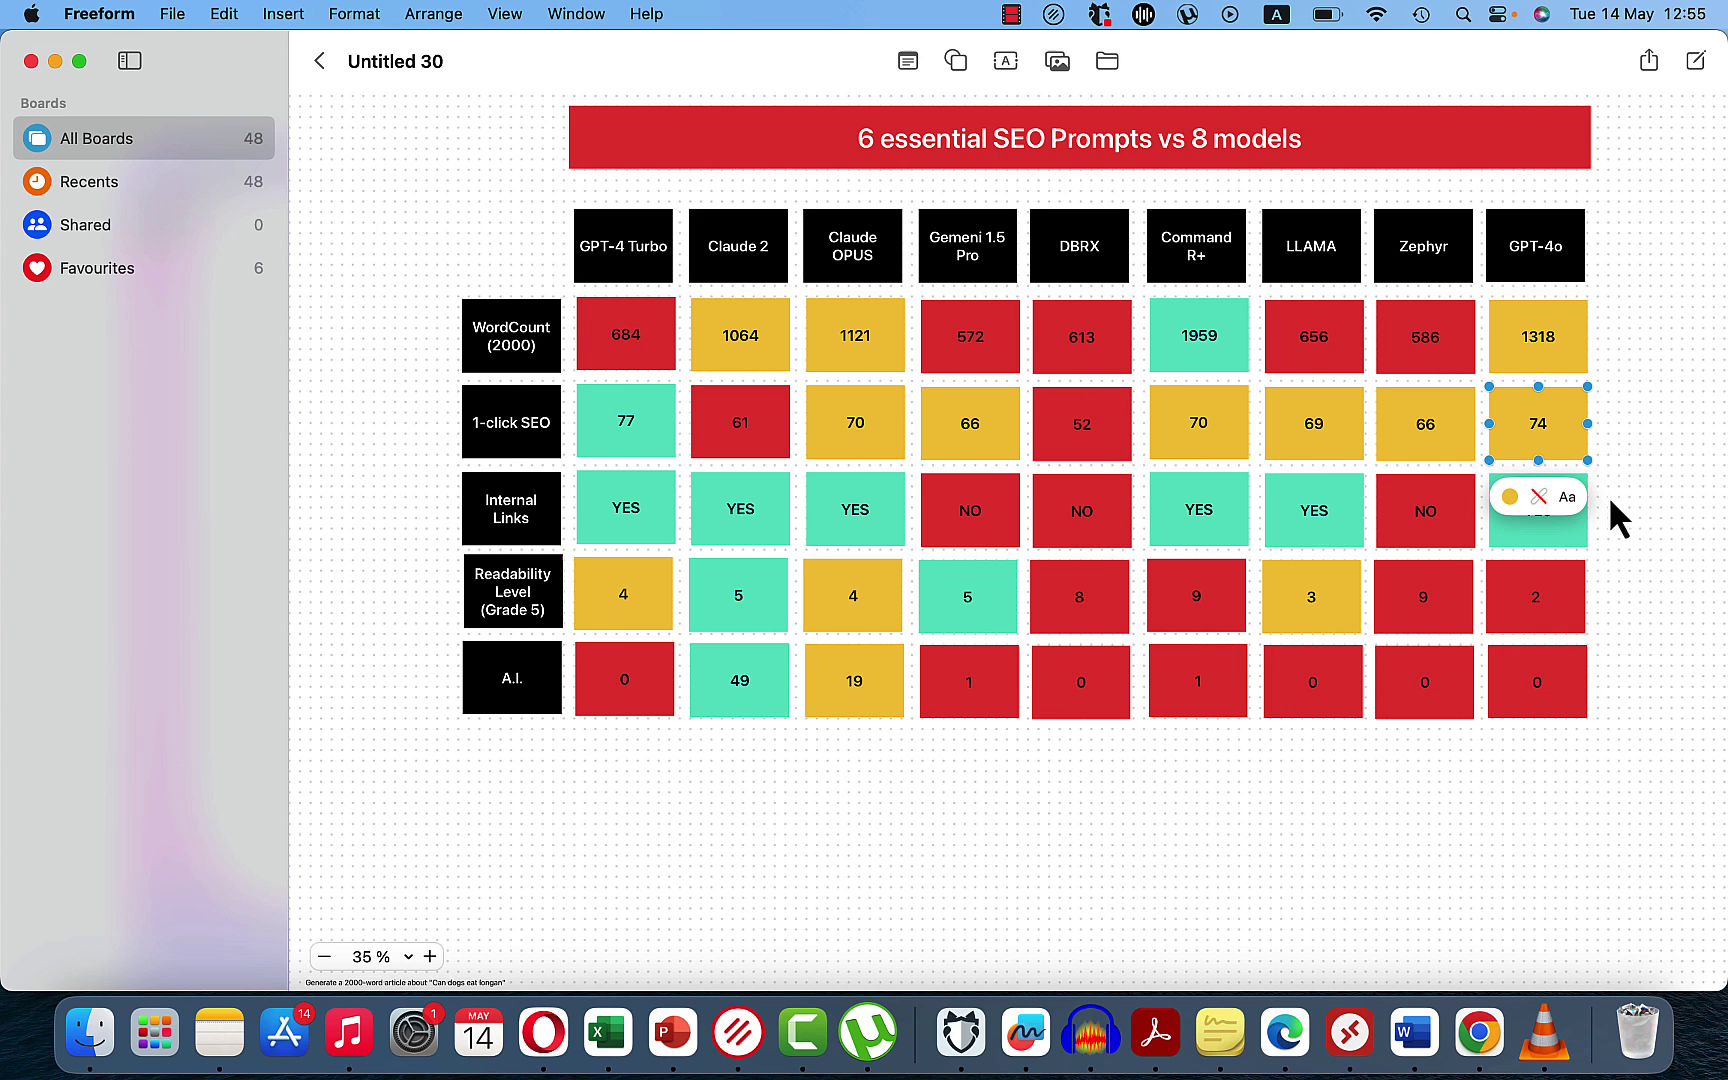
{"action": "left_click", "coordinate": [1659, 561]}
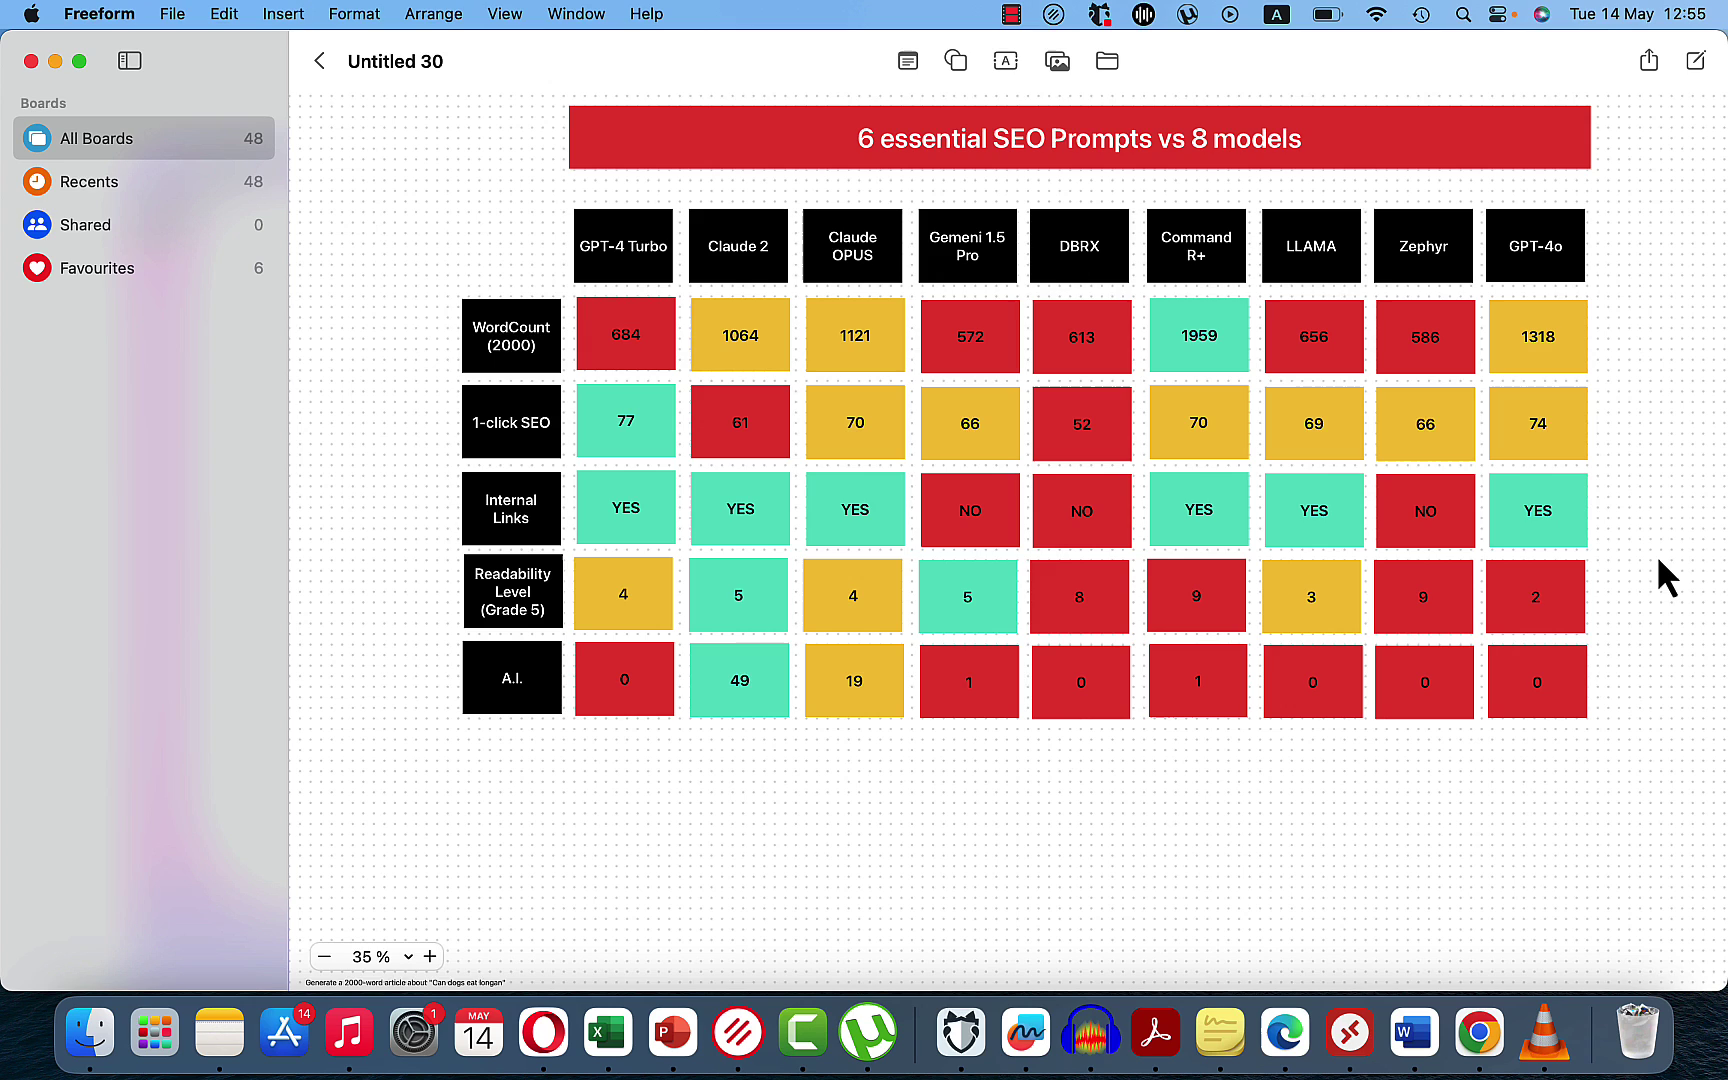
{"action": "left_click", "coordinate": [1565, 612]}
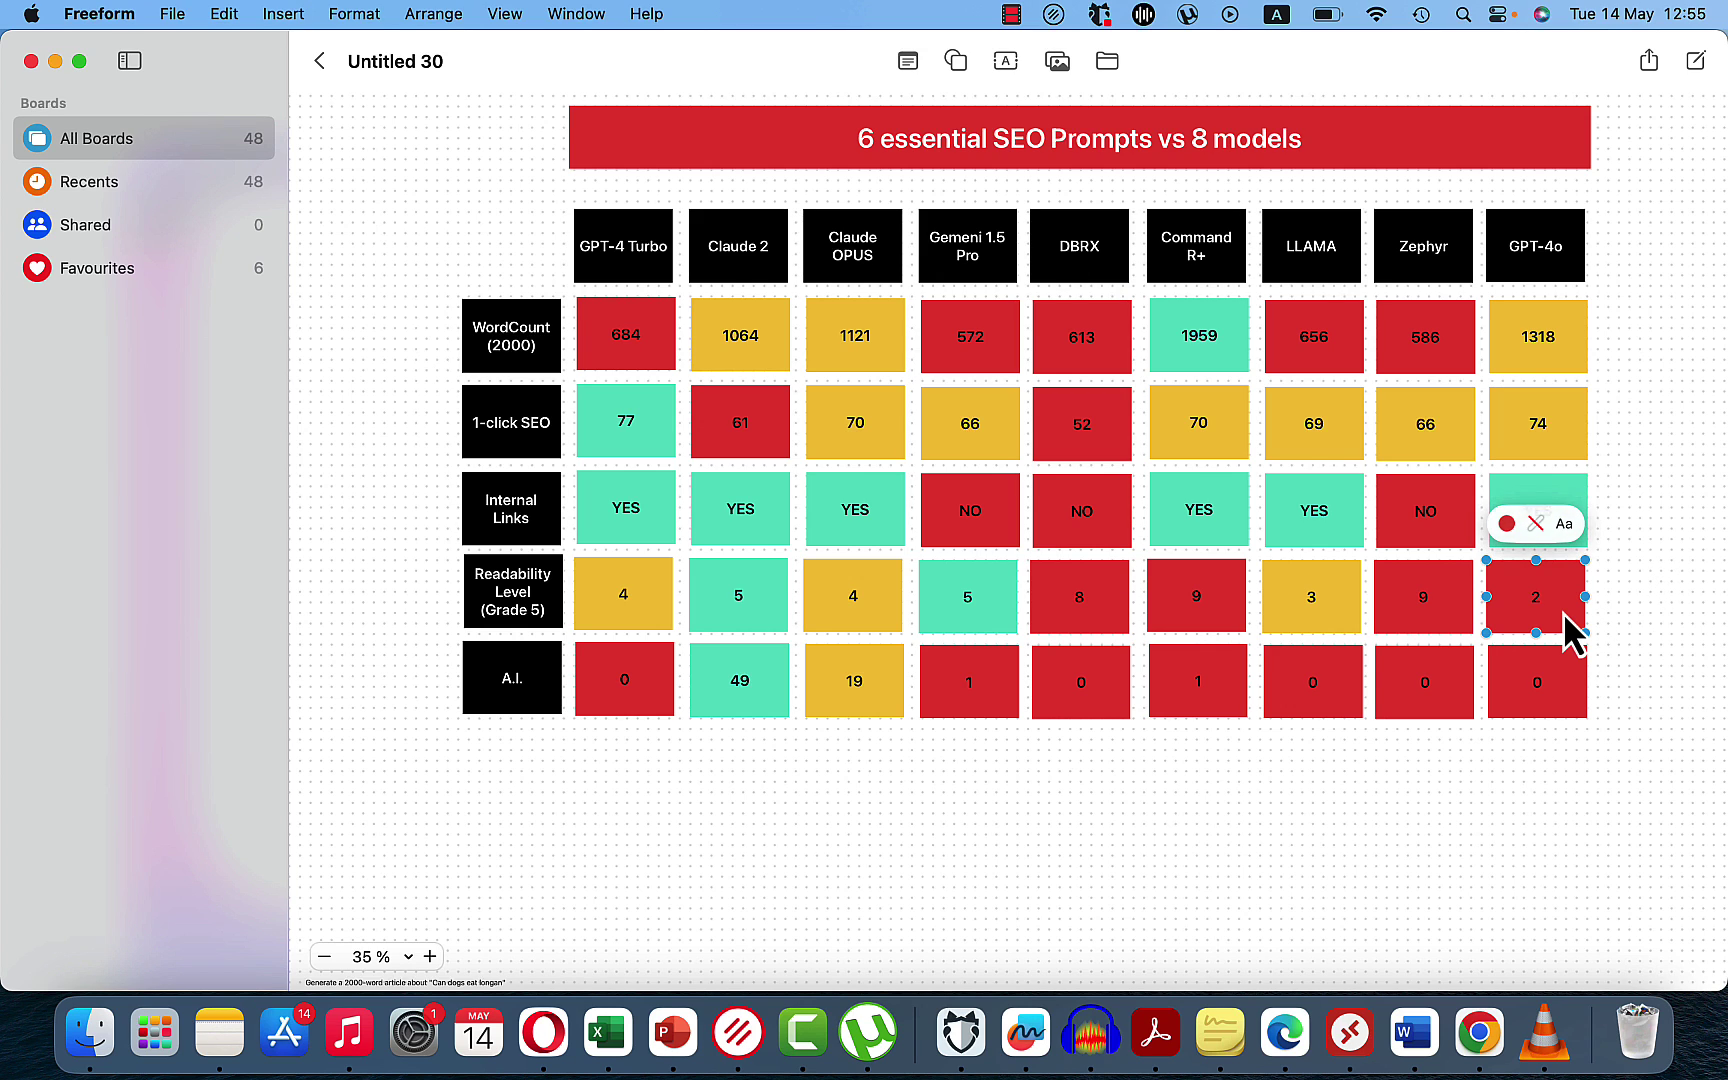
{"action": "left_click", "coordinate": [1671, 605]}
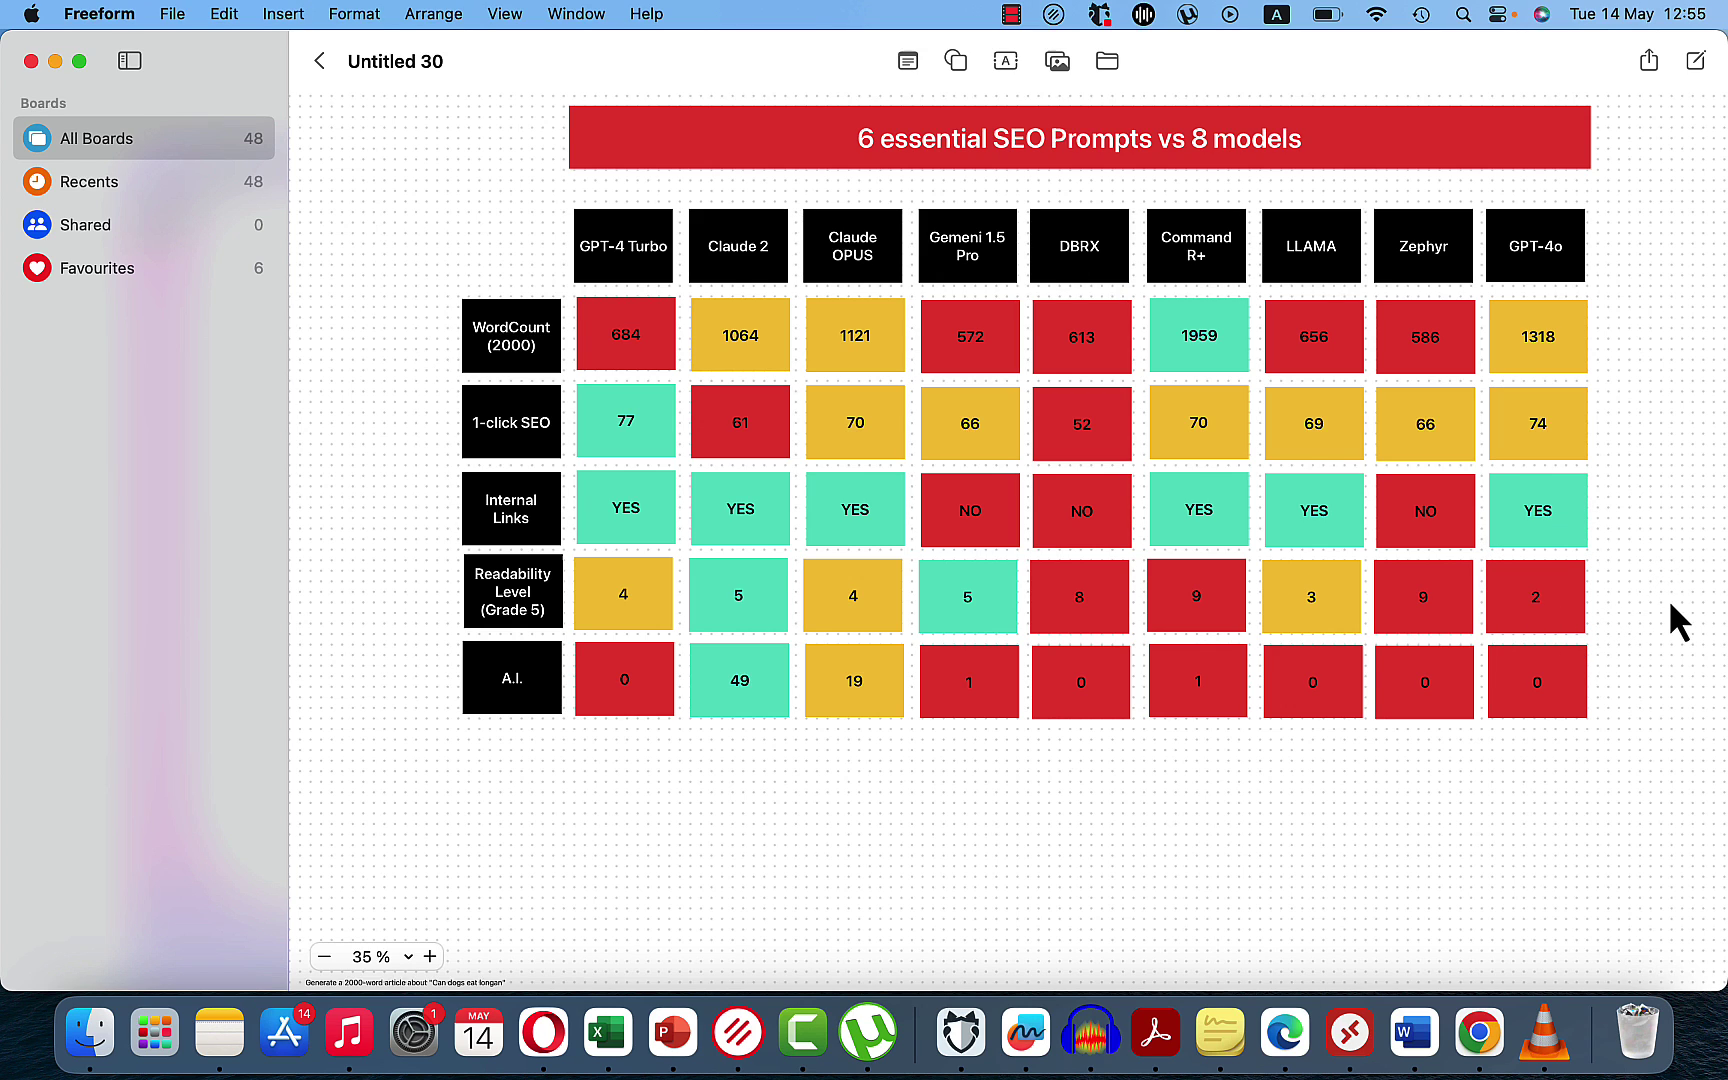